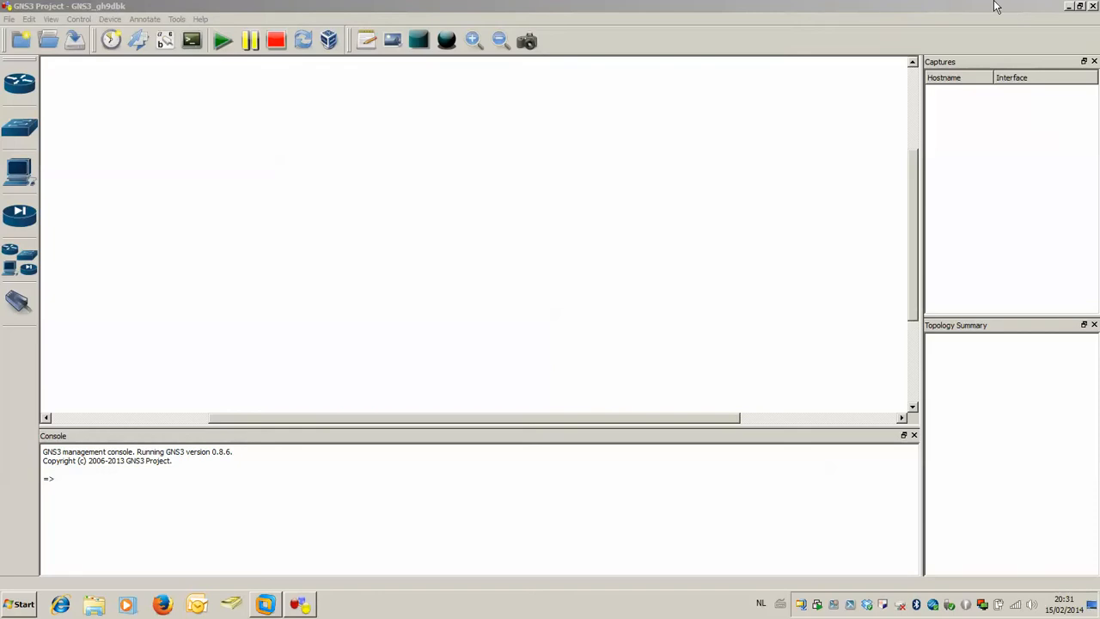
Minimize the GNS3 project window and the VMware Workstation window running DC-SRV to reach the Windows desktop.
click(1068, 6)
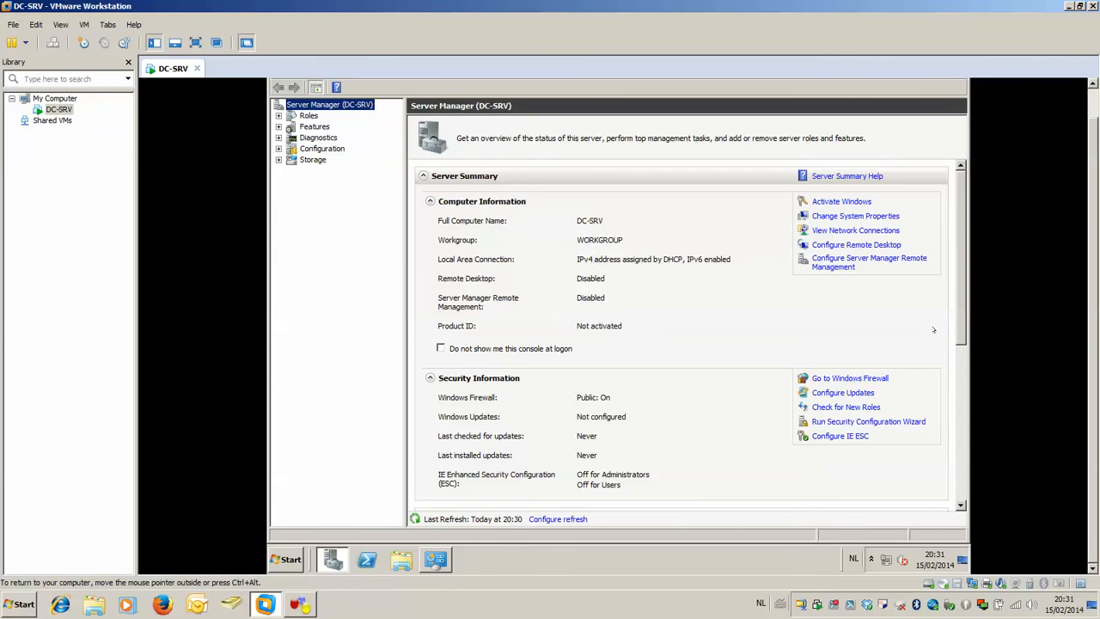
drag(1094, 161, 1094, 104)
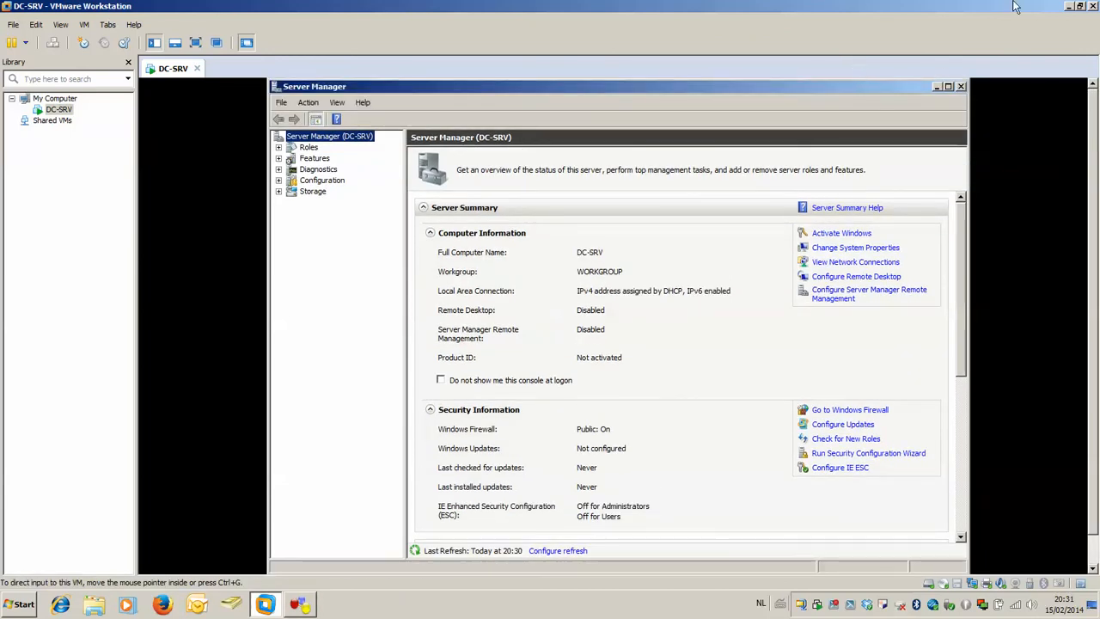
click(1065, 7)
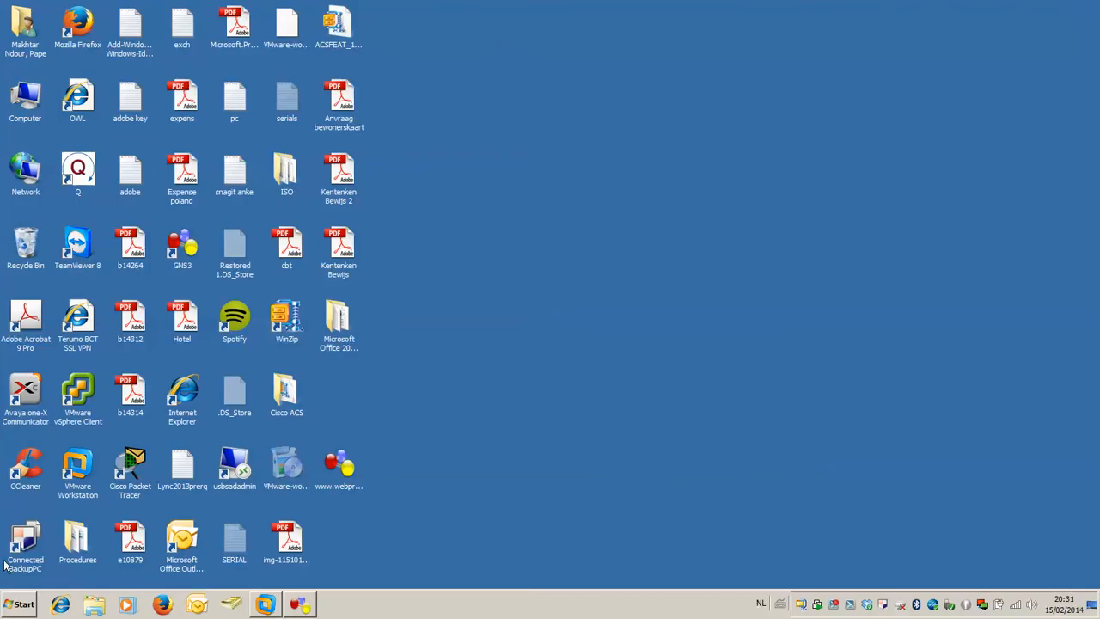
Open Computer Management for the local computer and display its Device Manager.
click(17, 605)
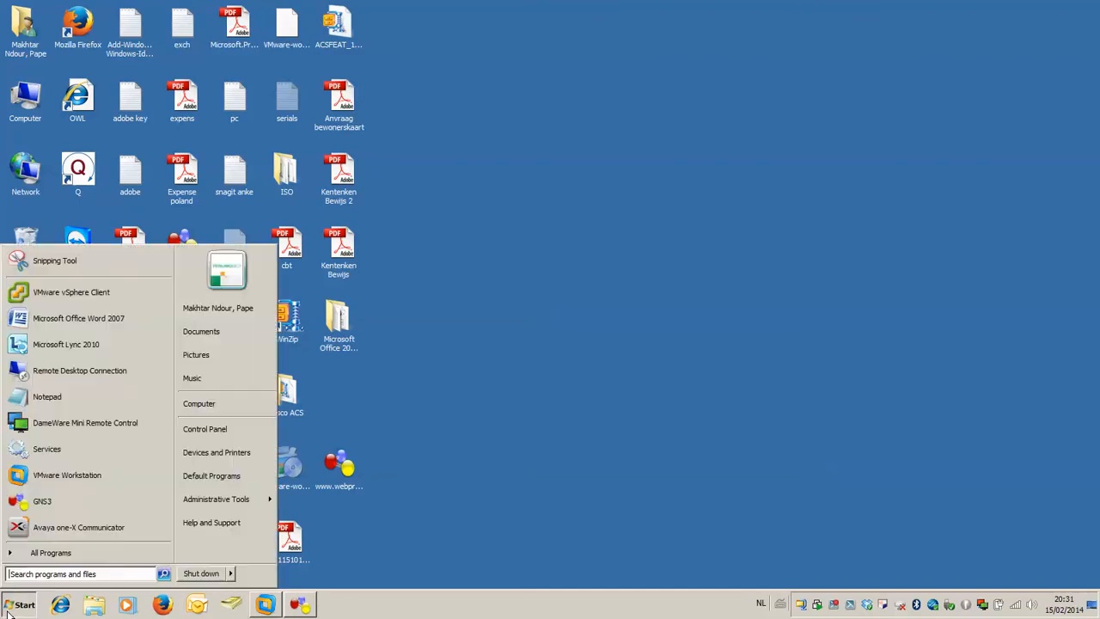
click(254, 406)
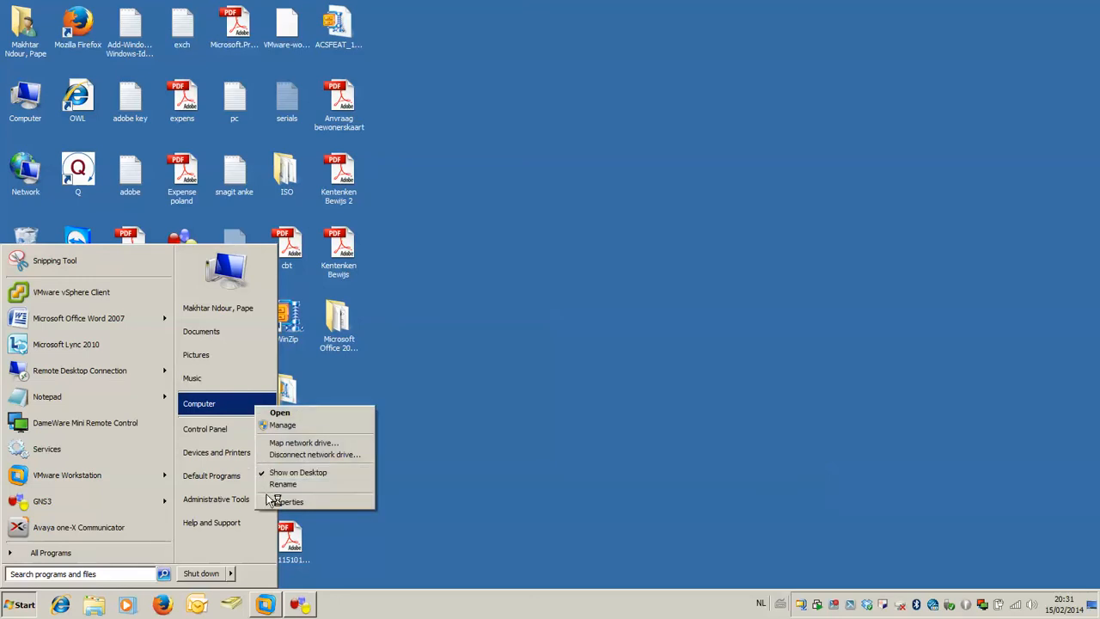
click(306, 424)
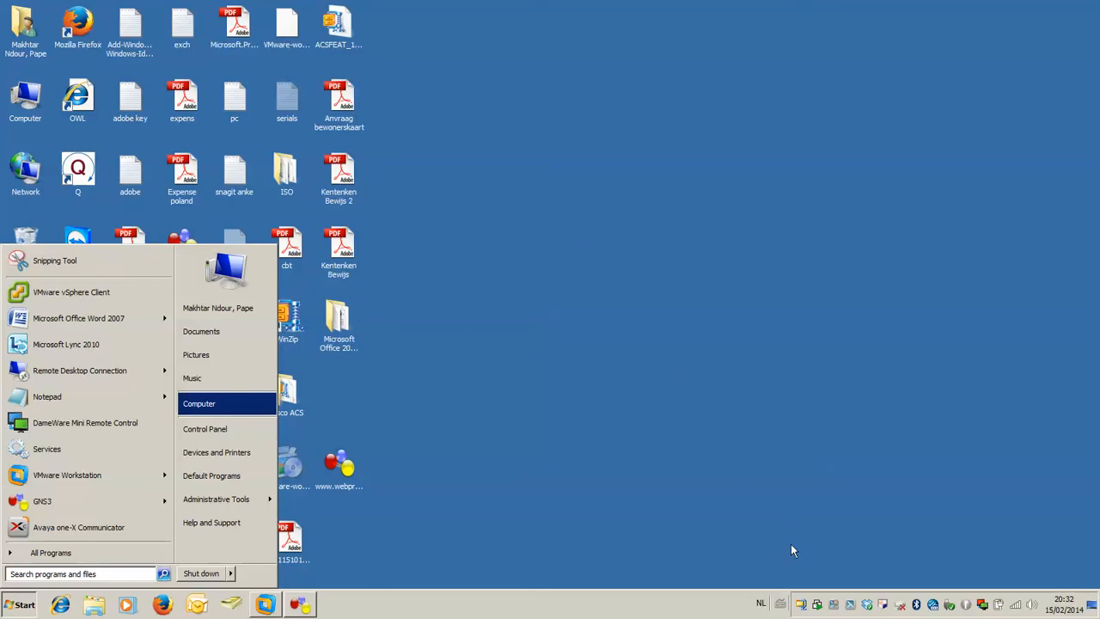
click(838, 608)
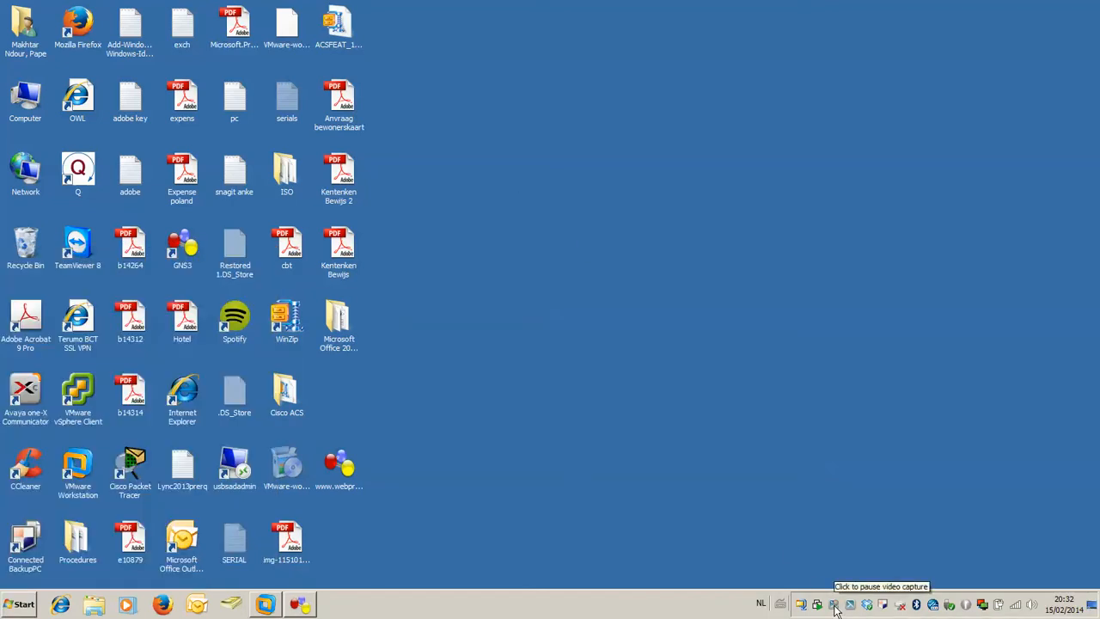
right_click(835, 606)
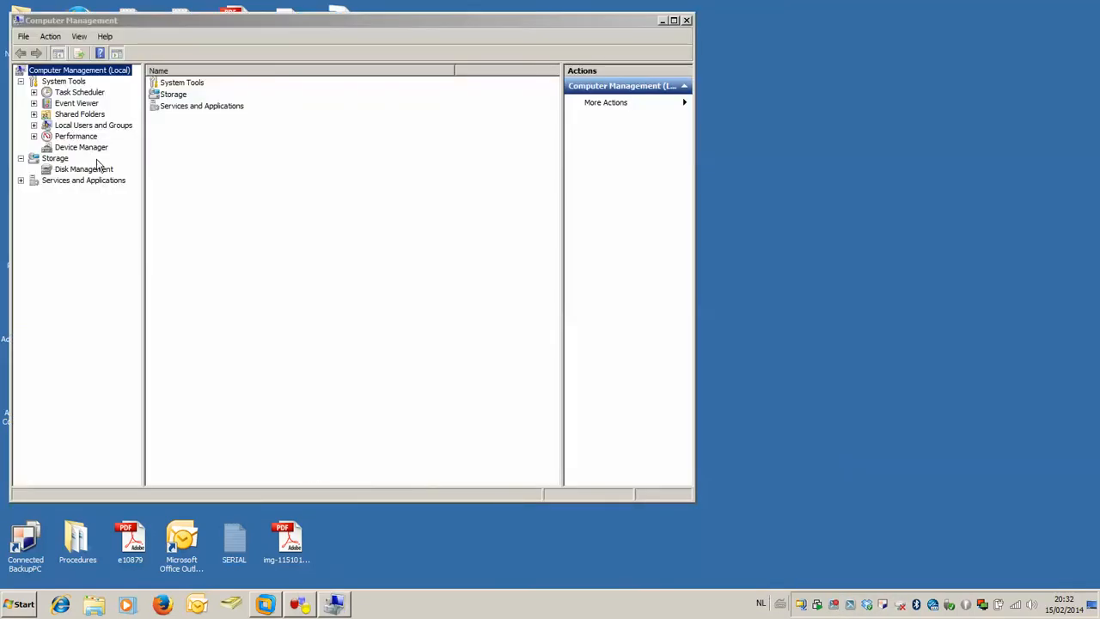
click(84, 149)
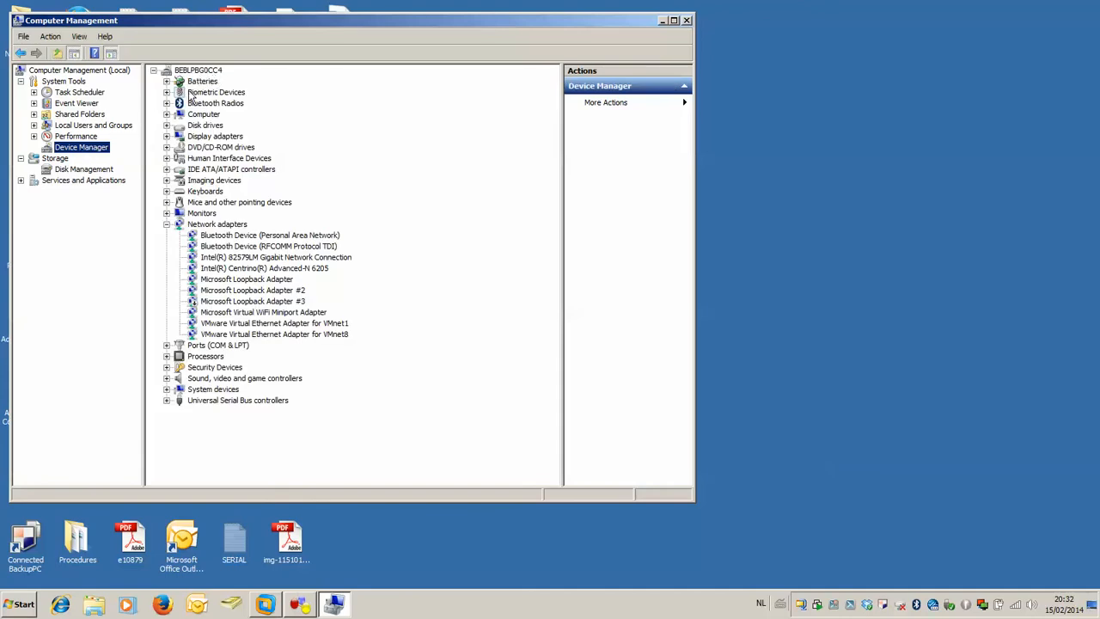
Start adding legacy hardware to the computer and choose to install hardware manually selected from a list.
click(219, 72)
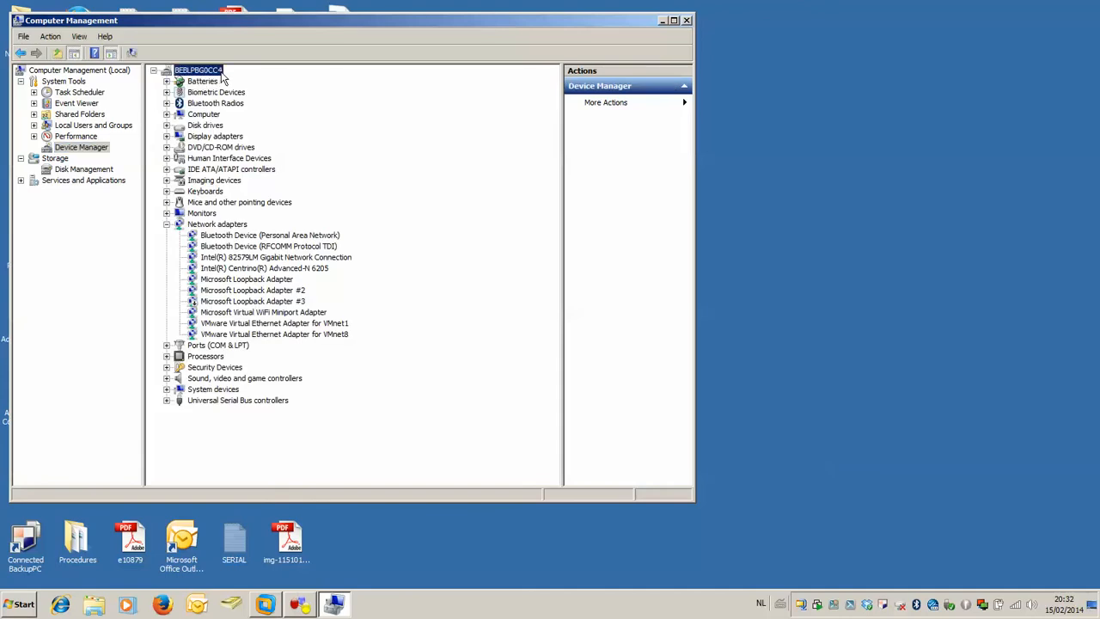
right_click(221, 77)
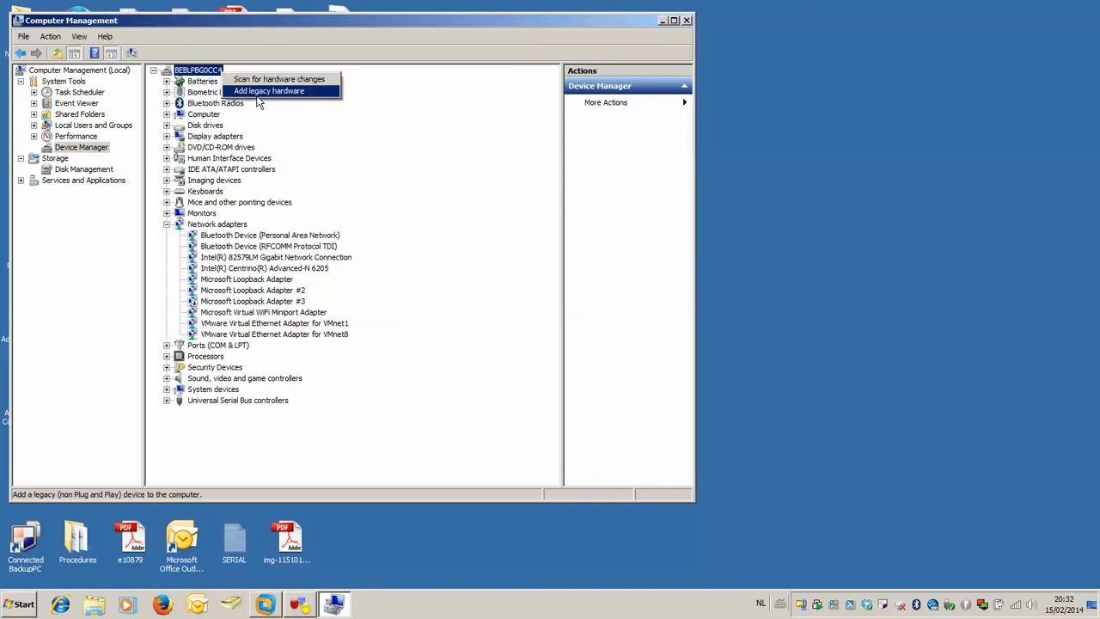
click(316, 96)
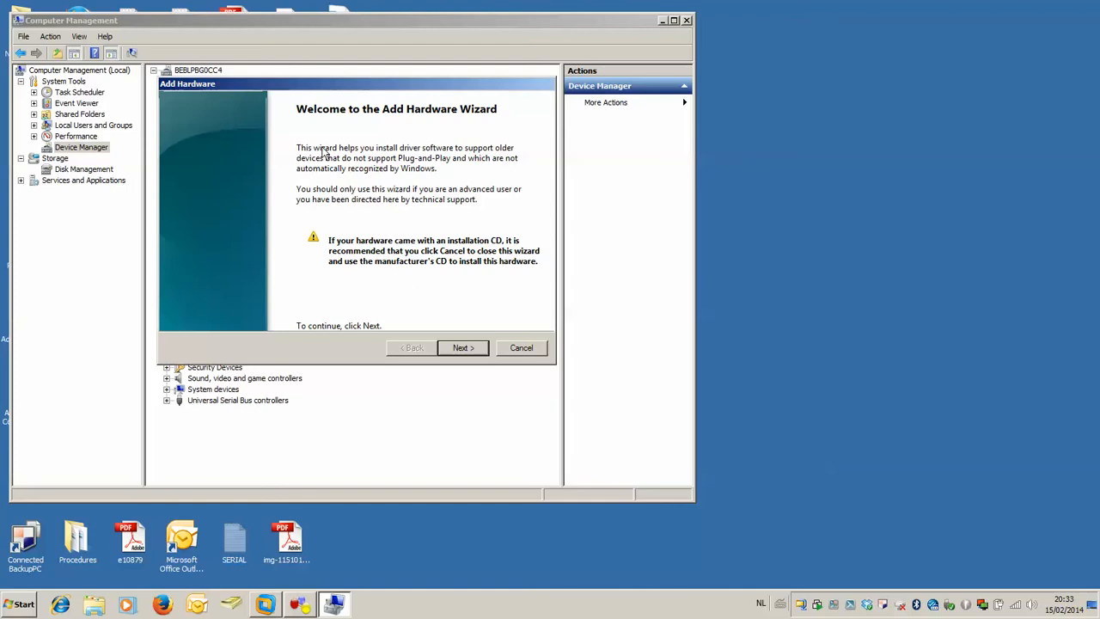
click(477, 348)
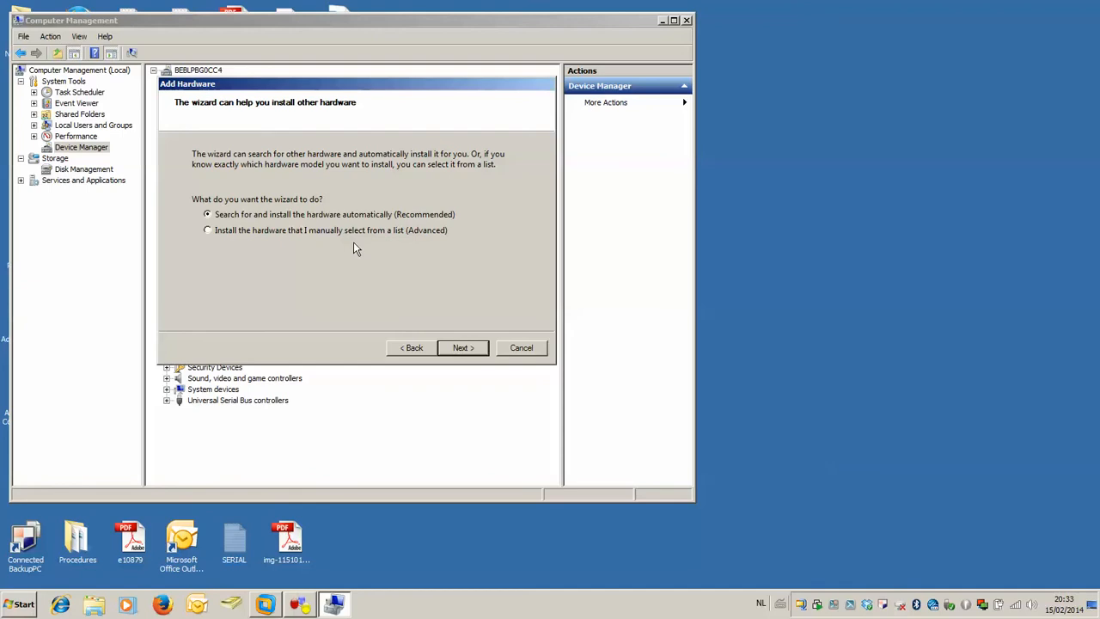
click(277, 229)
click(469, 348)
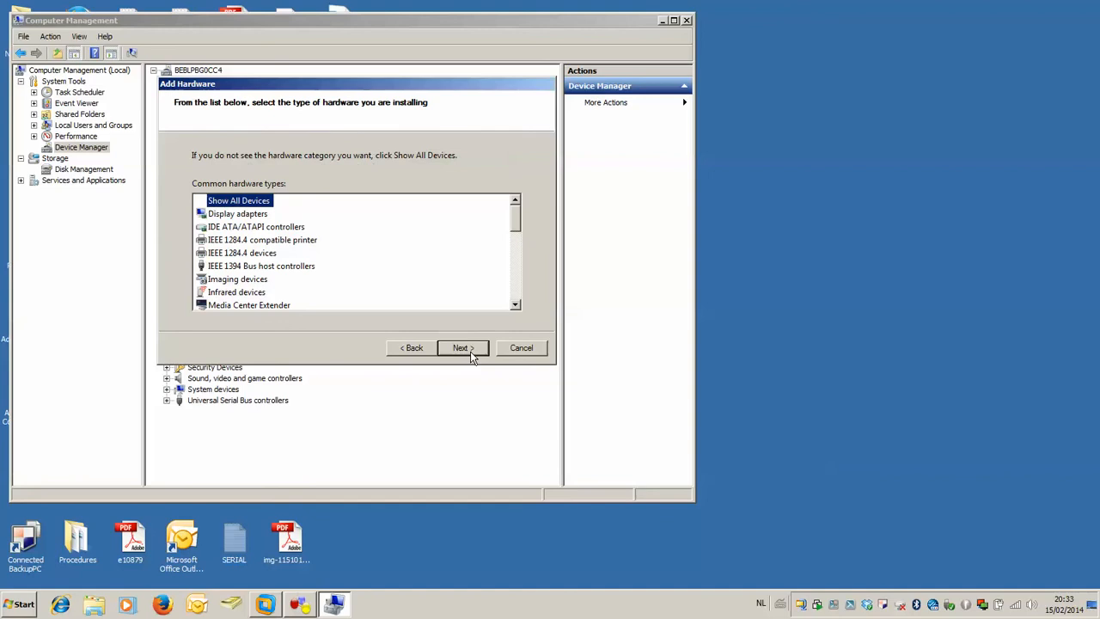
Choose the Microsoft Loopback Adapter among the network adapters, then cancel the hardware installation and close Computer Management.
click(516, 222)
click(269, 255)
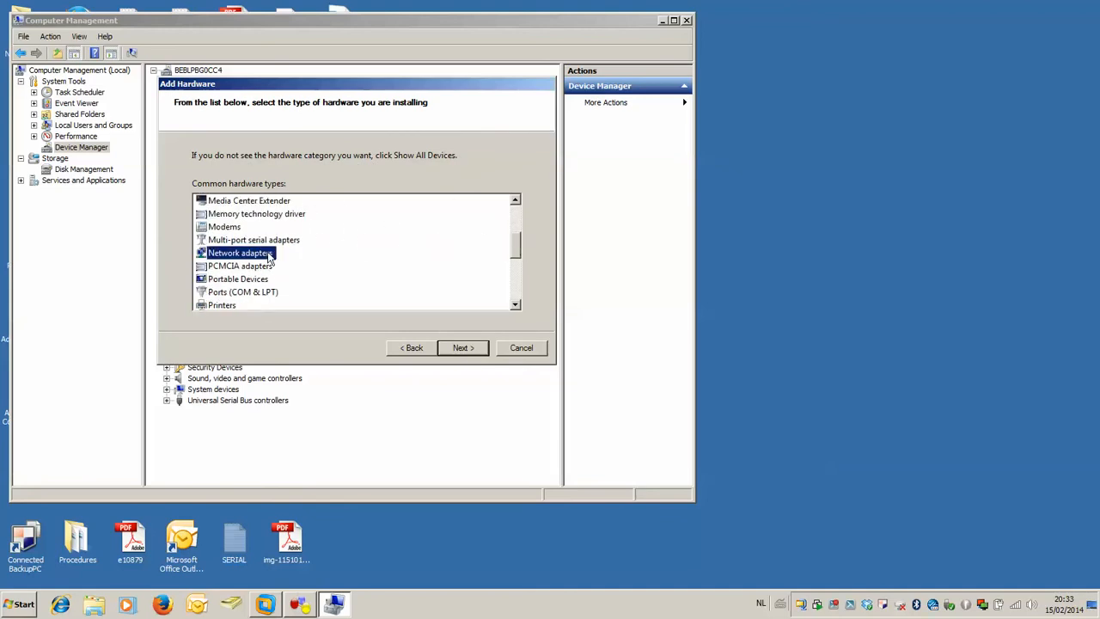
click(478, 349)
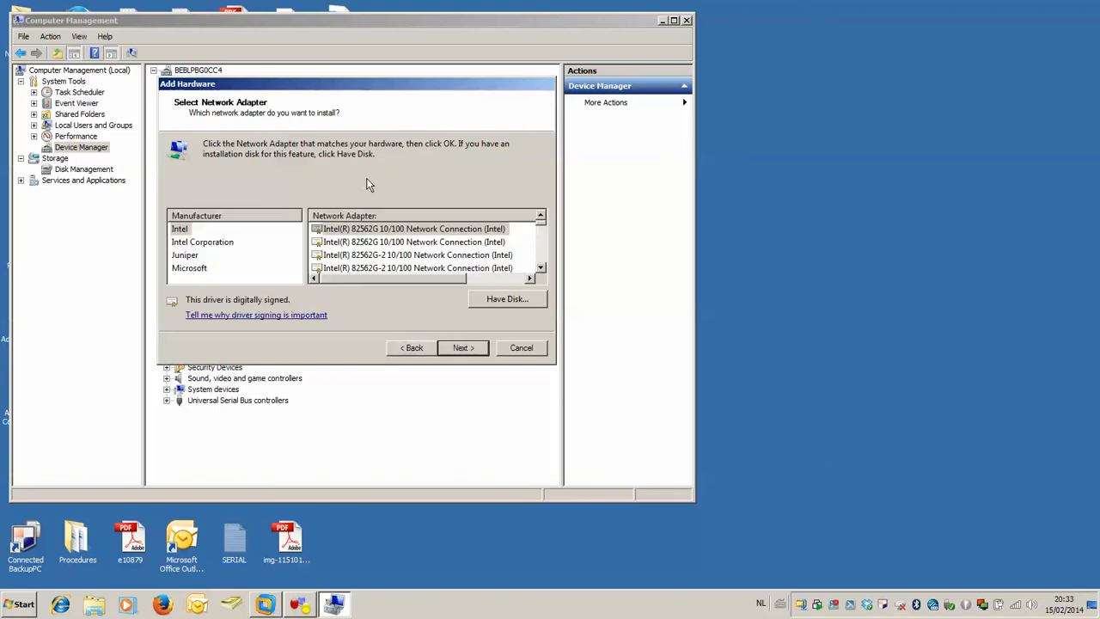
click(203, 272)
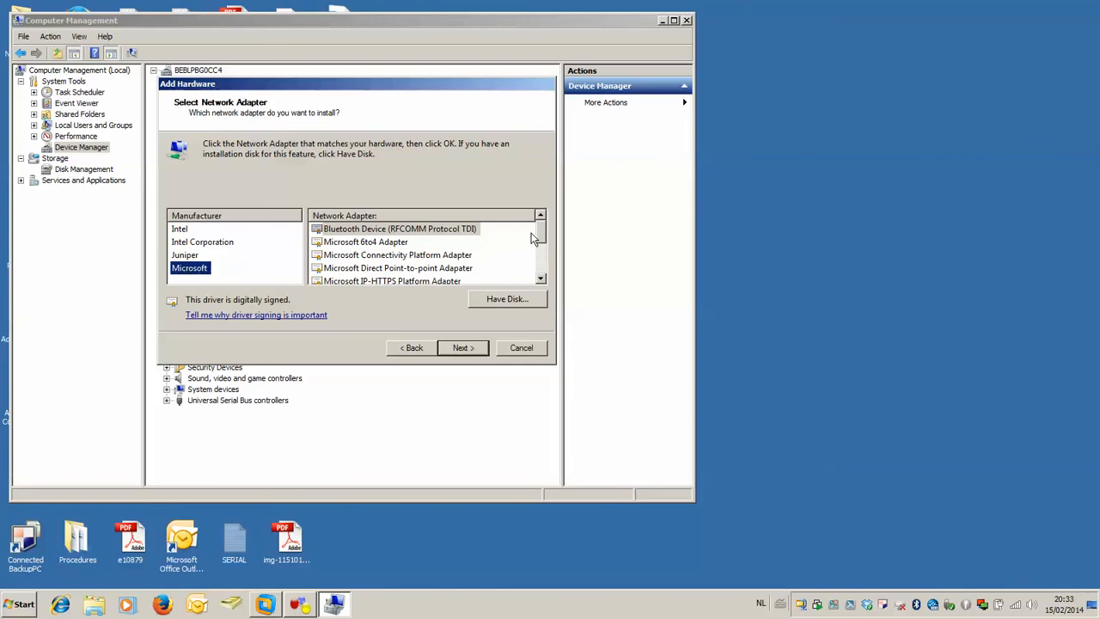
scroll(541, 245, down, 1)
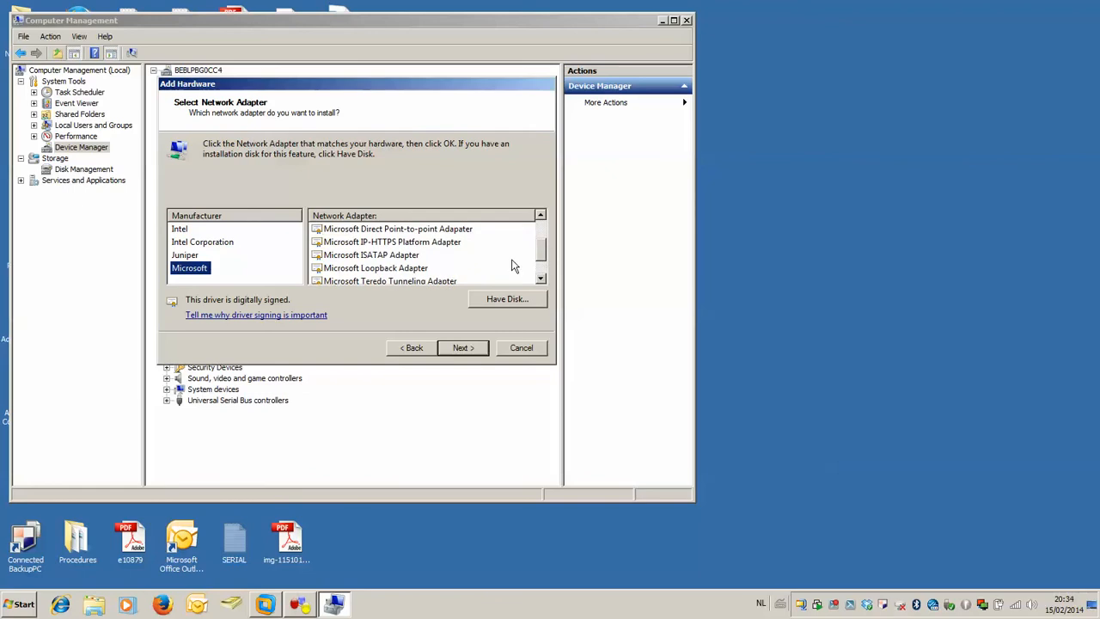
click(418, 269)
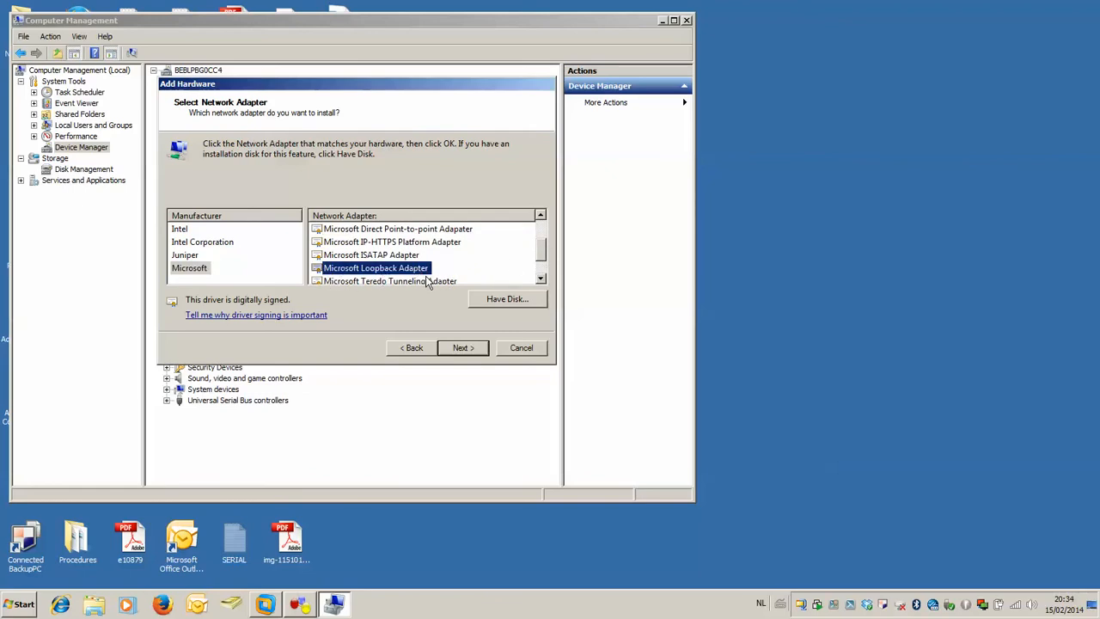
click(464, 349)
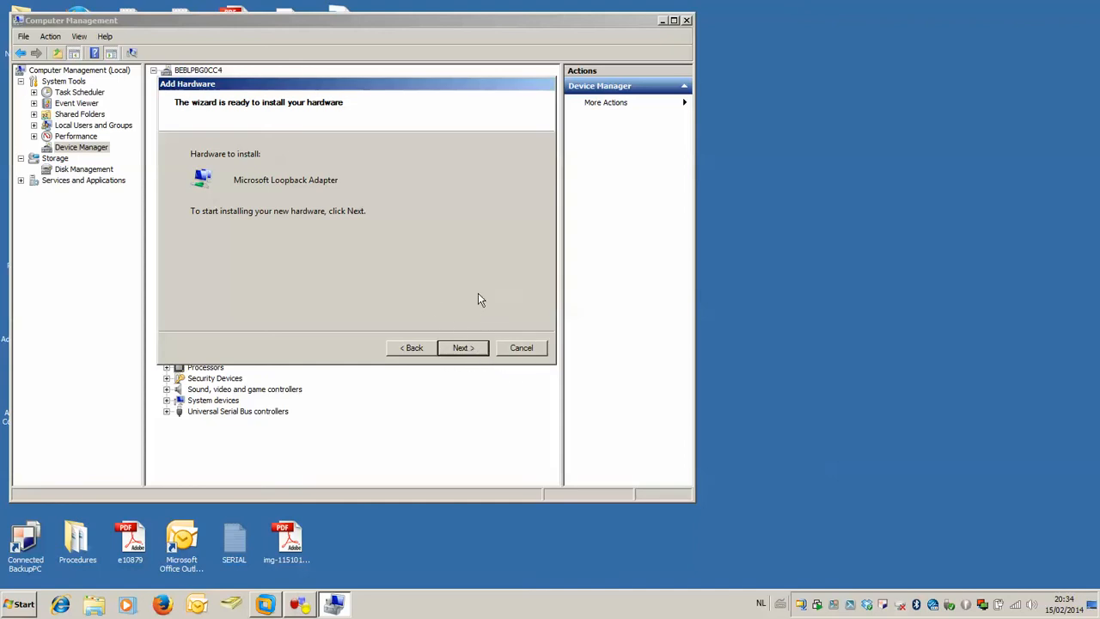
click(519, 350)
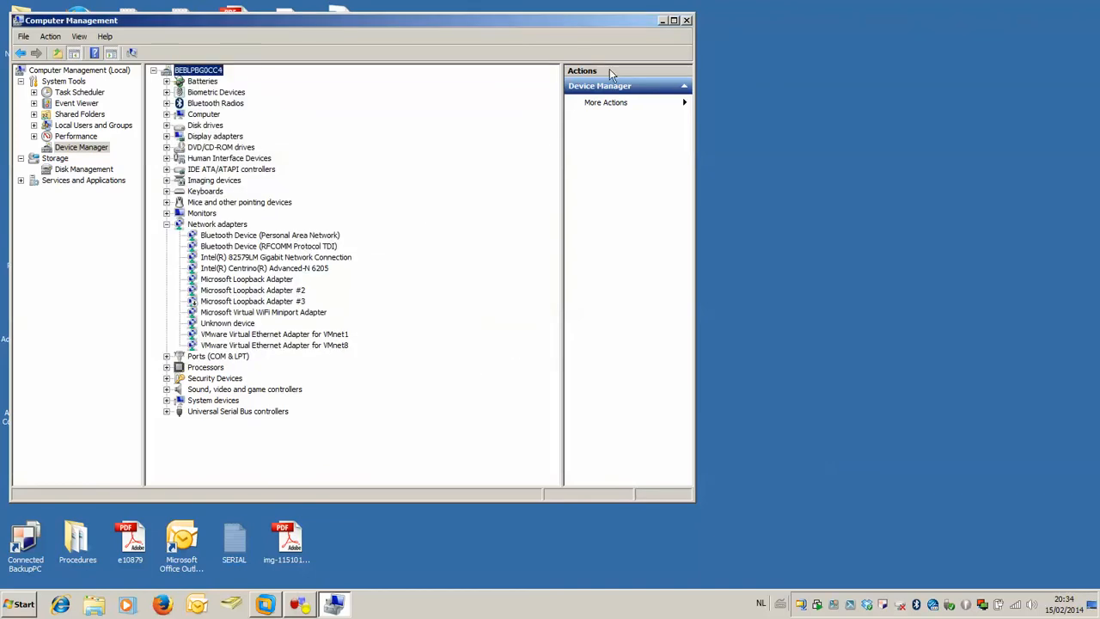
click(686, 21)
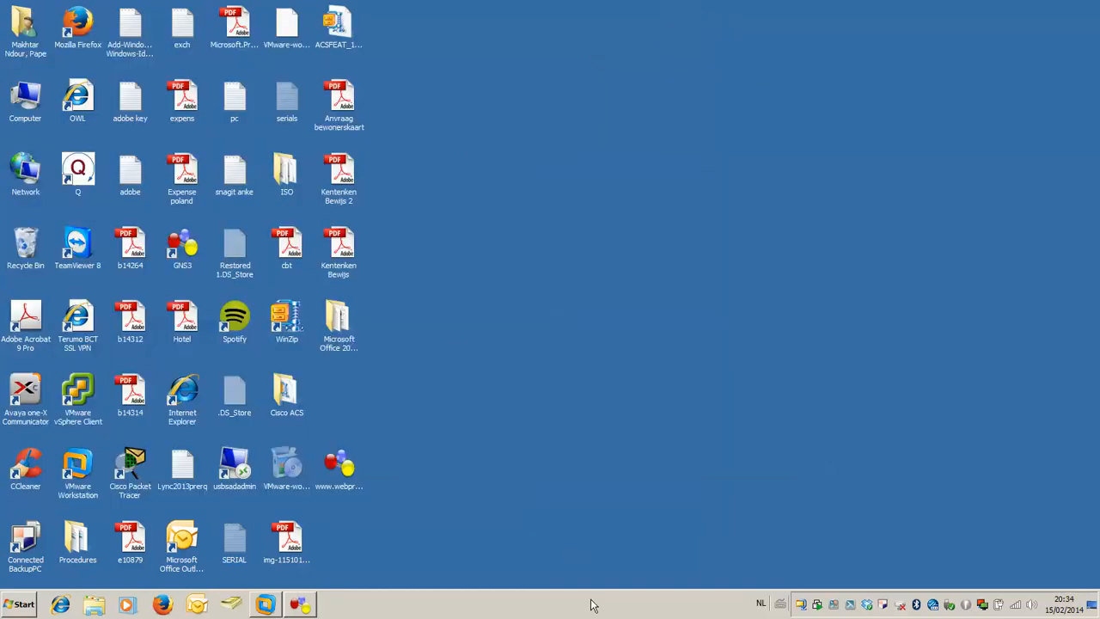
Open the adapter settings from the Network and Sharing Center to list the computer's network connections.
right_click(1014, 607)
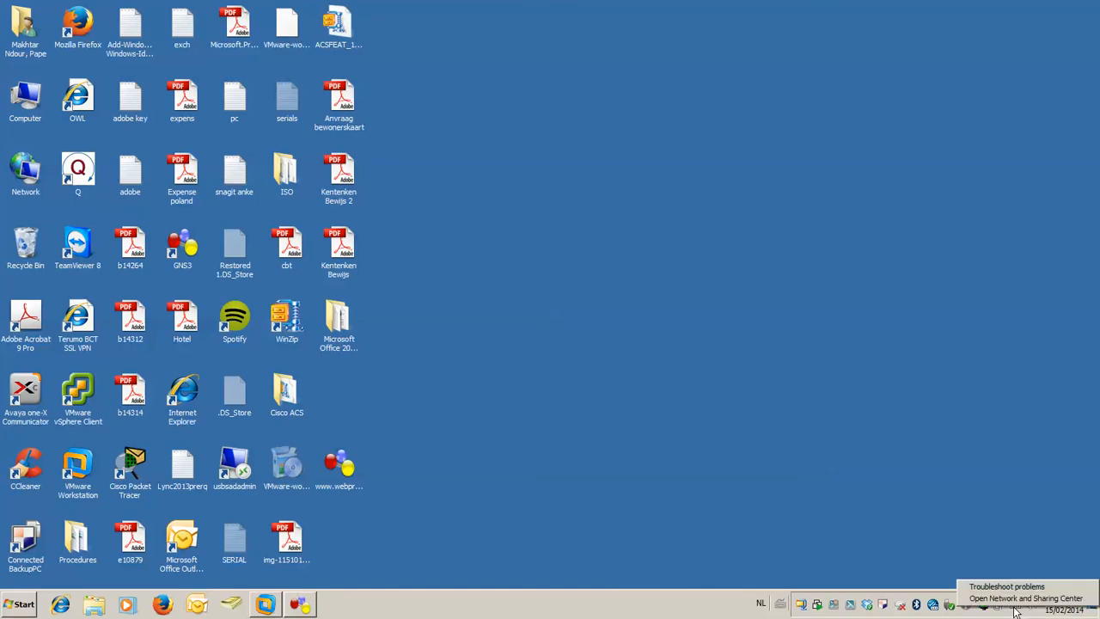
click(1016, 601)
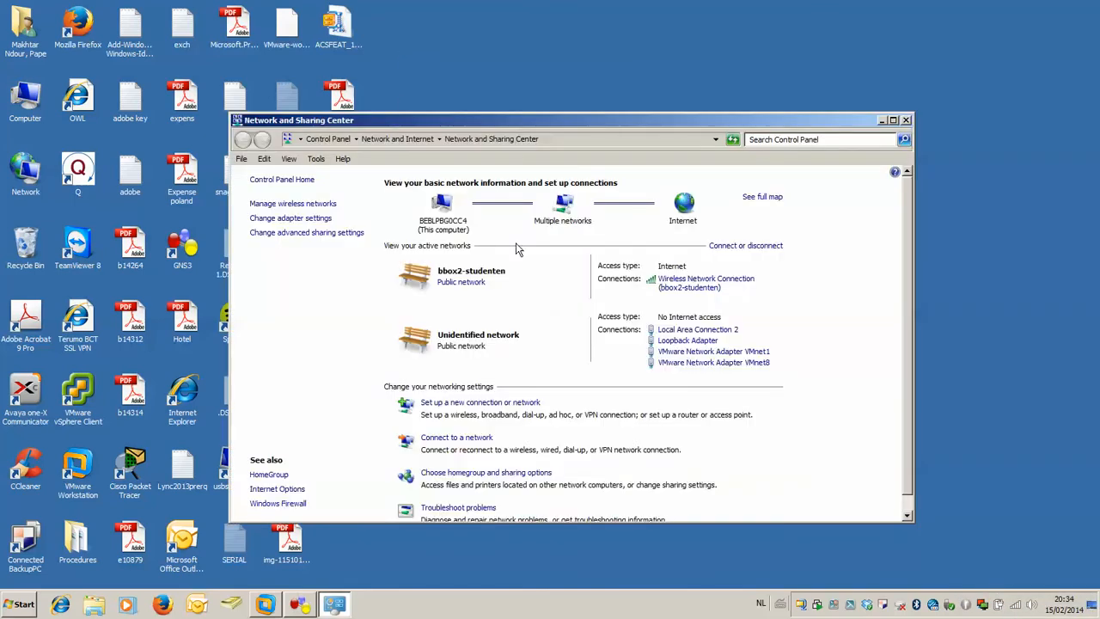
click(321, 221)
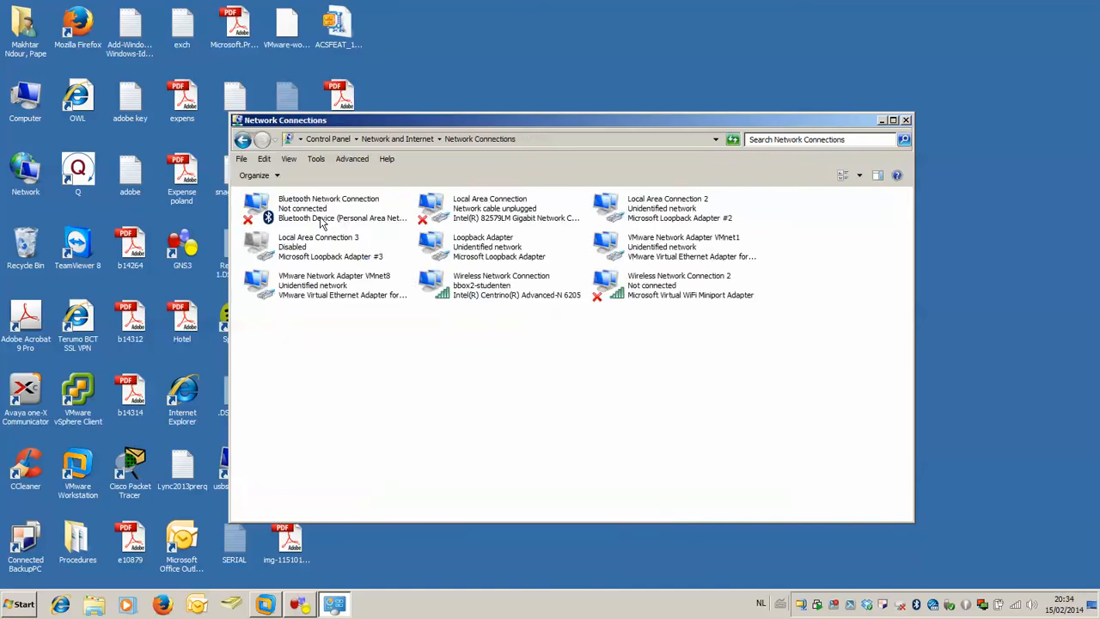
Check the Internet Protocol Version 4 (TCP/IPv4) settings of the Loopback Adapter and close its properties without changes.
click(479, 248)
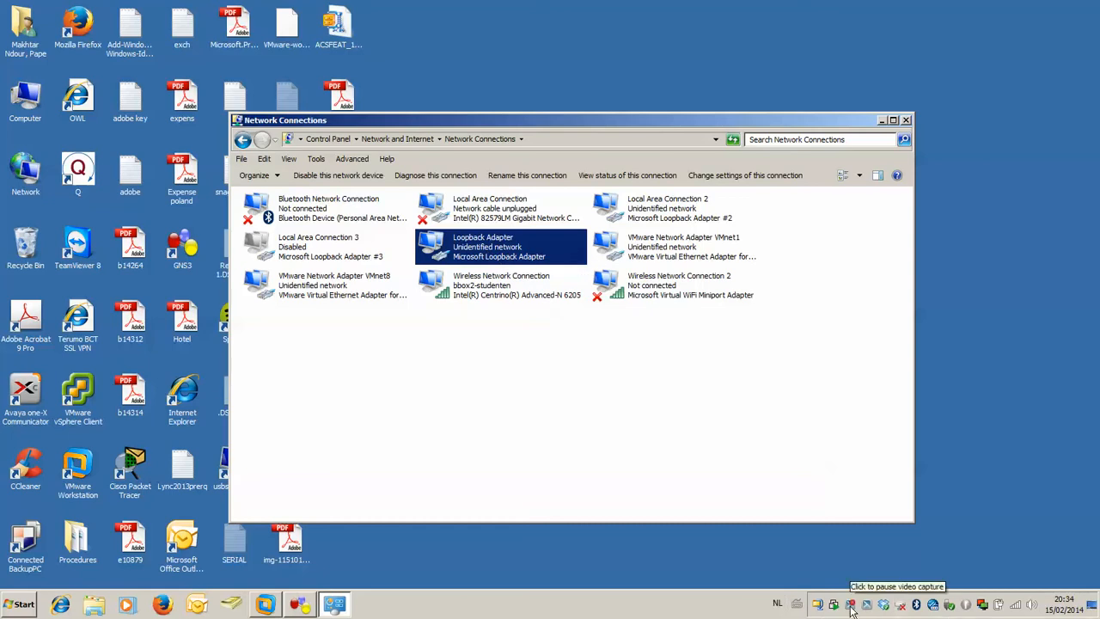
click(851, 607)
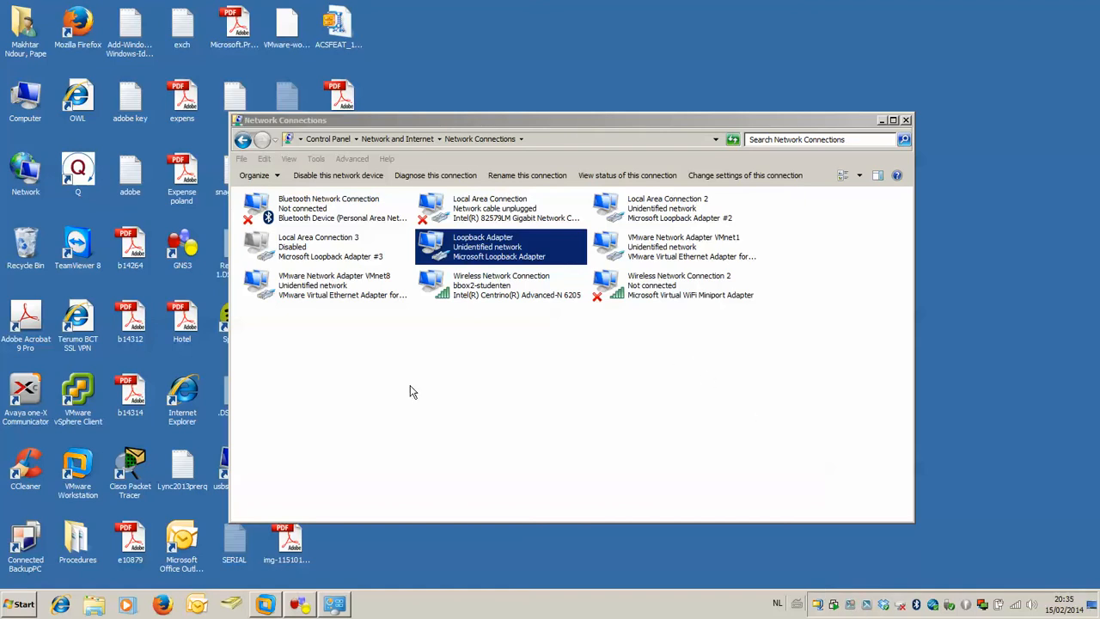
right_click(479, 242)
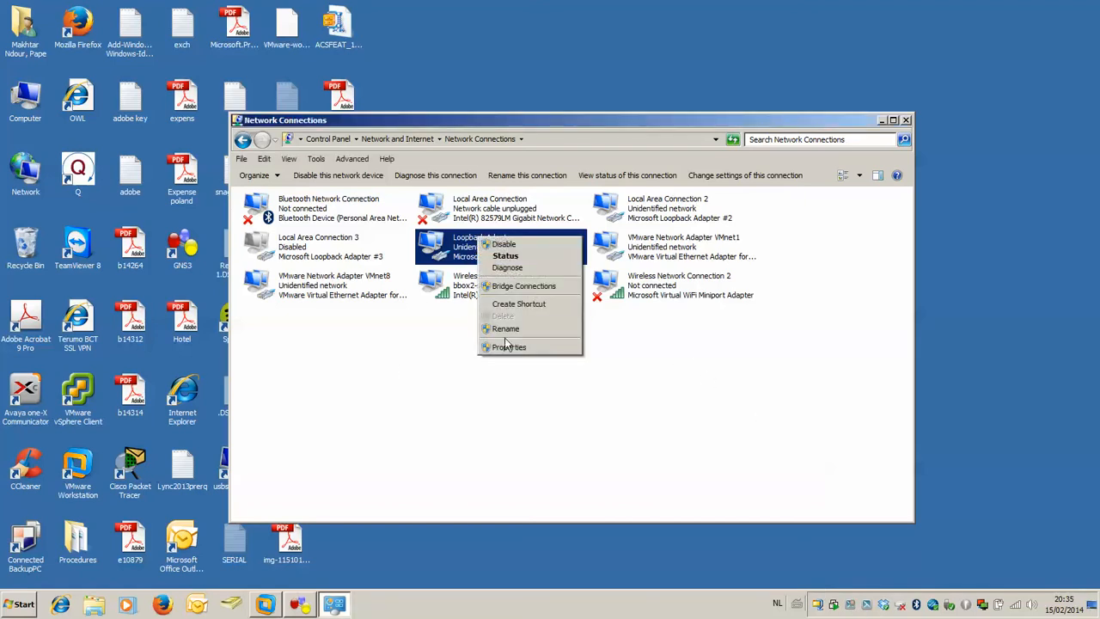
click(505, 347)
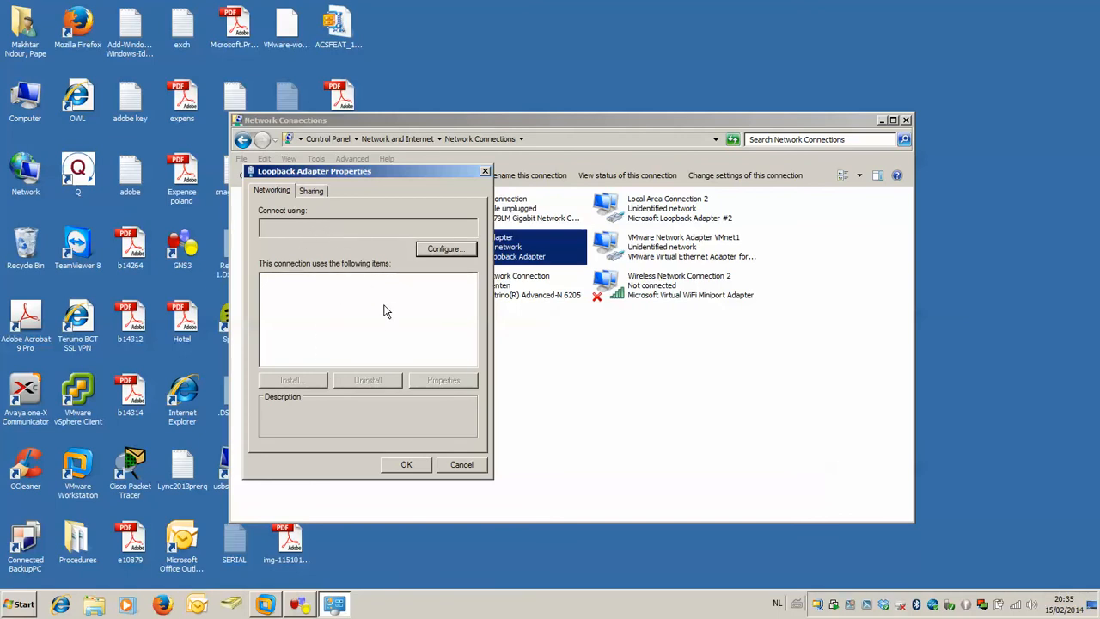
scroll(327, 319, down, 1)
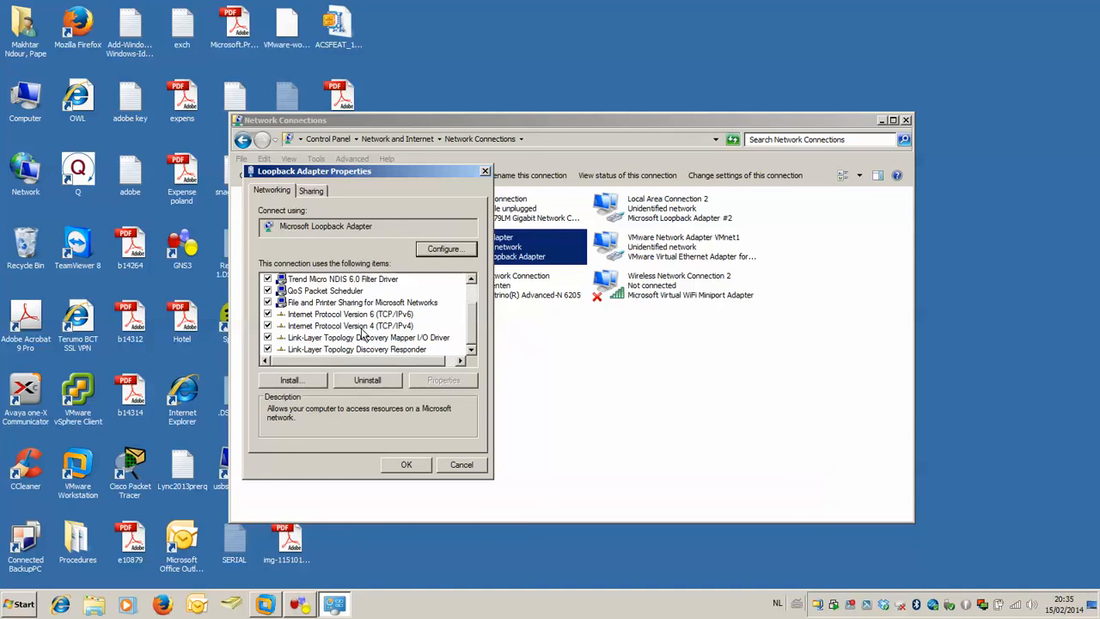
click(362, 331)
click(441, 382)
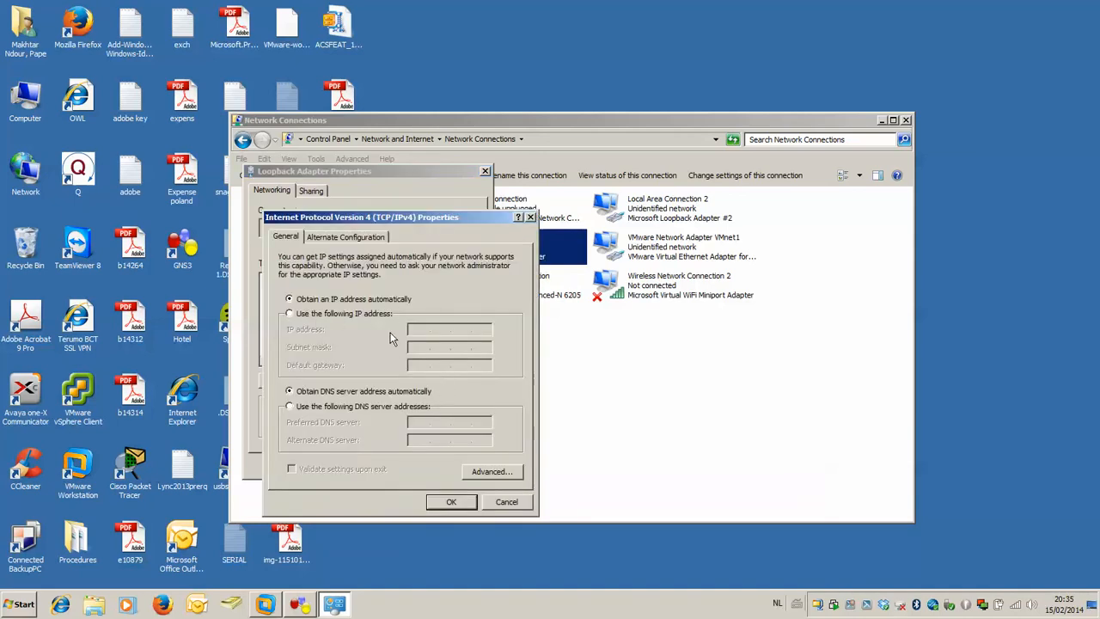
click(510, 505)
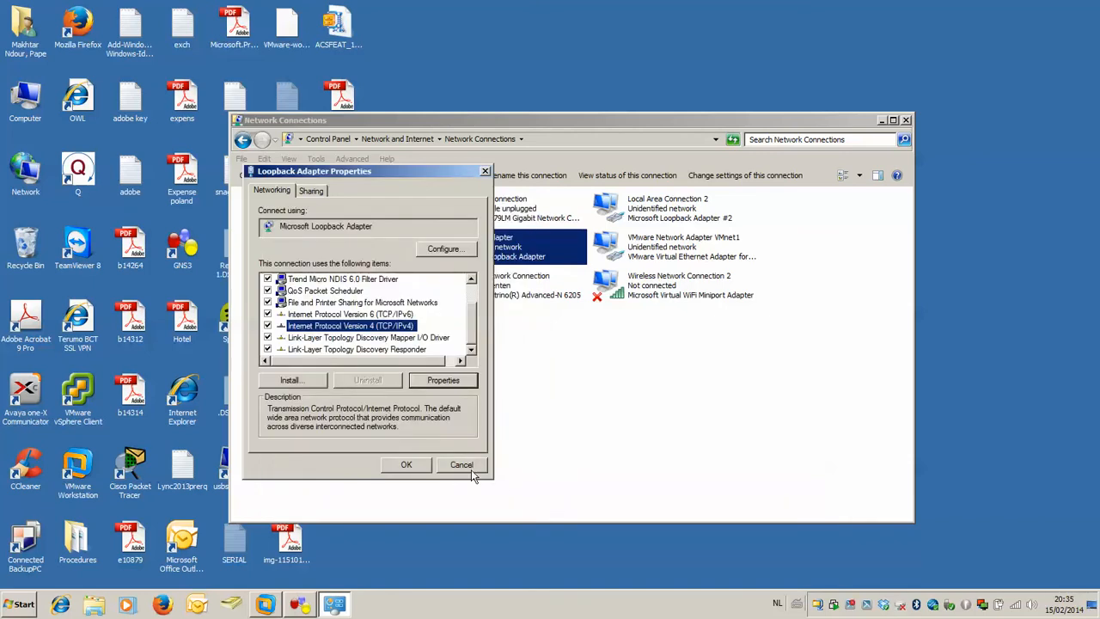
click(472, 464)
Share the Wireless Network Connection's internet access with other network users, choosing Loopback Adapter as the home networking connection.
click(526, 296)
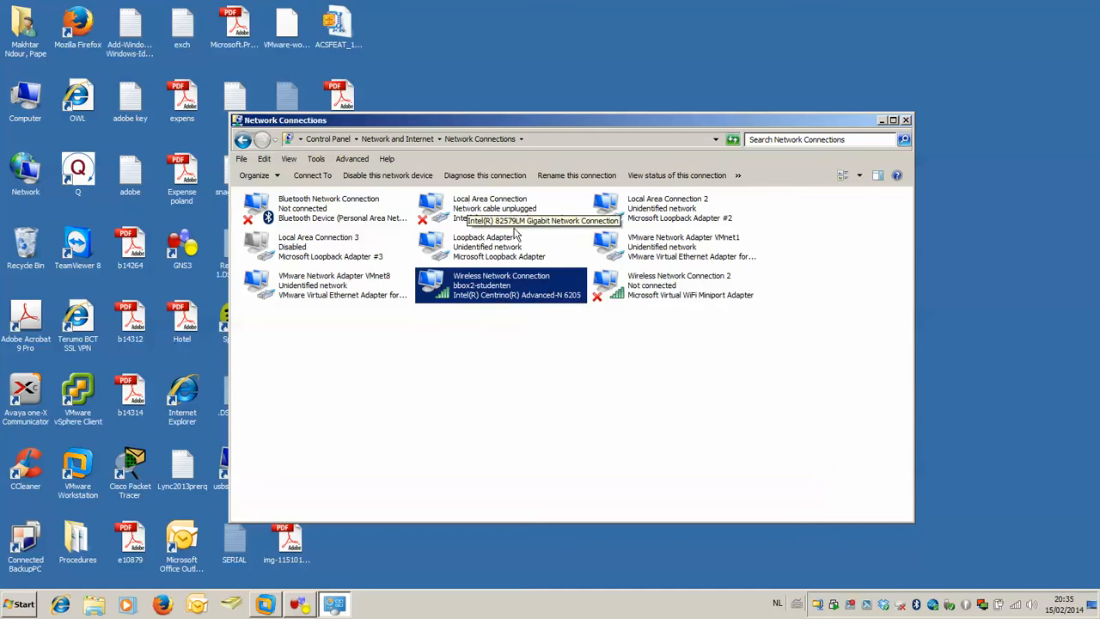
right_click(534, 293)
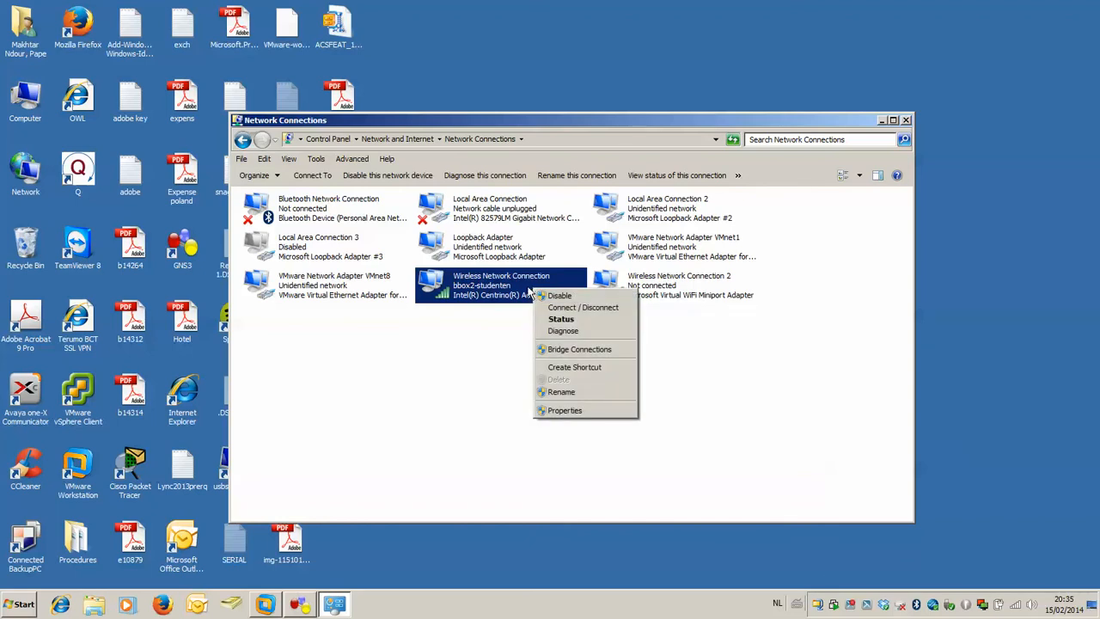
click(561, 410)
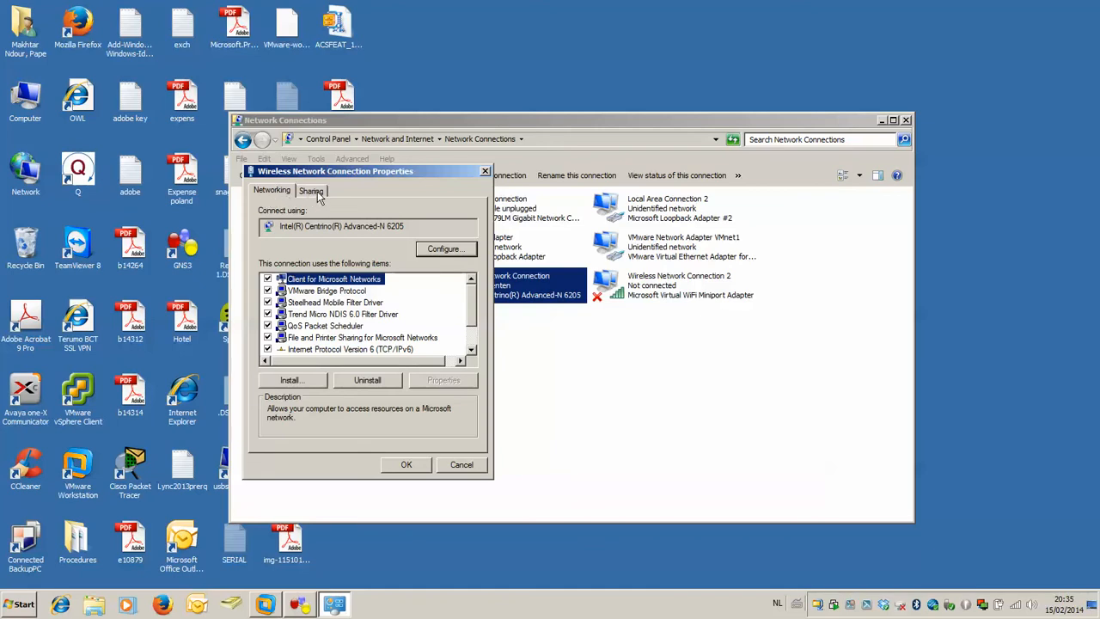
click(312, 191)
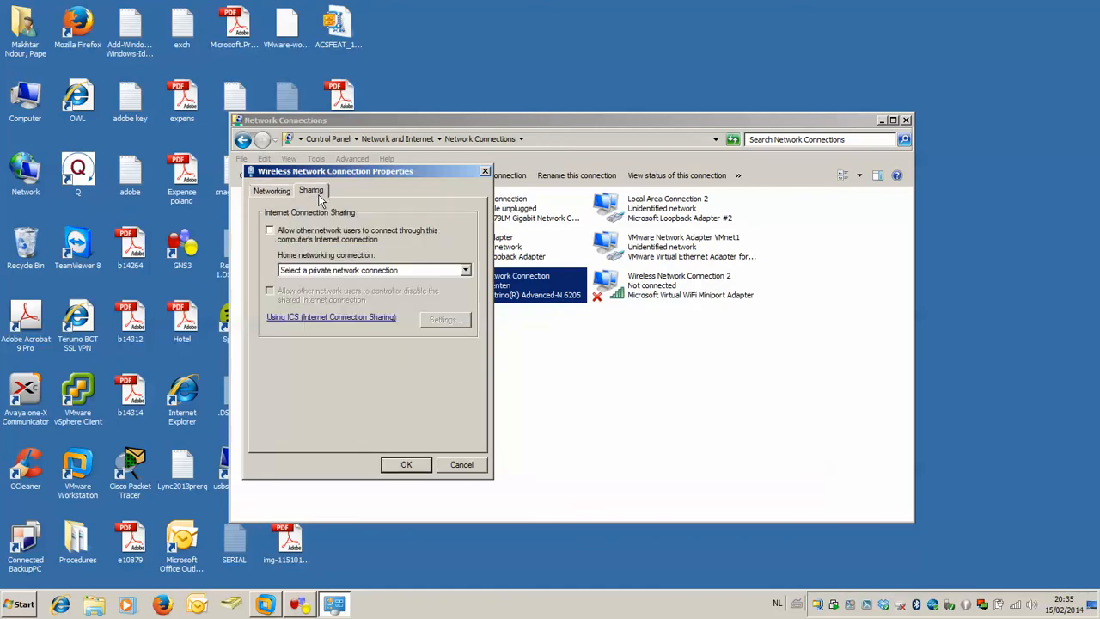
click(276, 237)
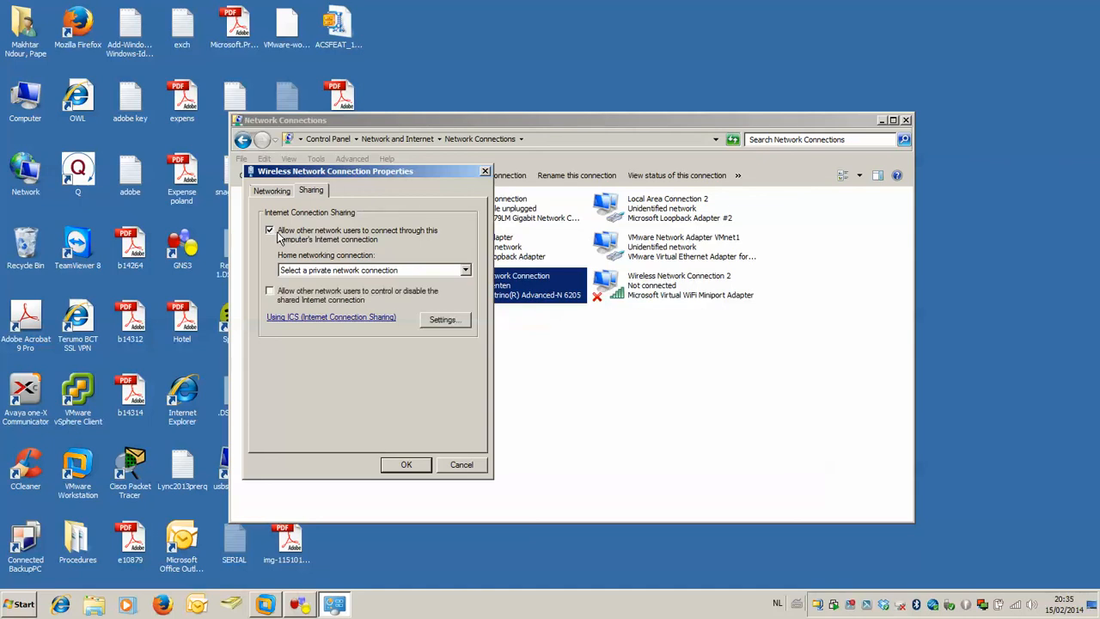
click(419, 272)
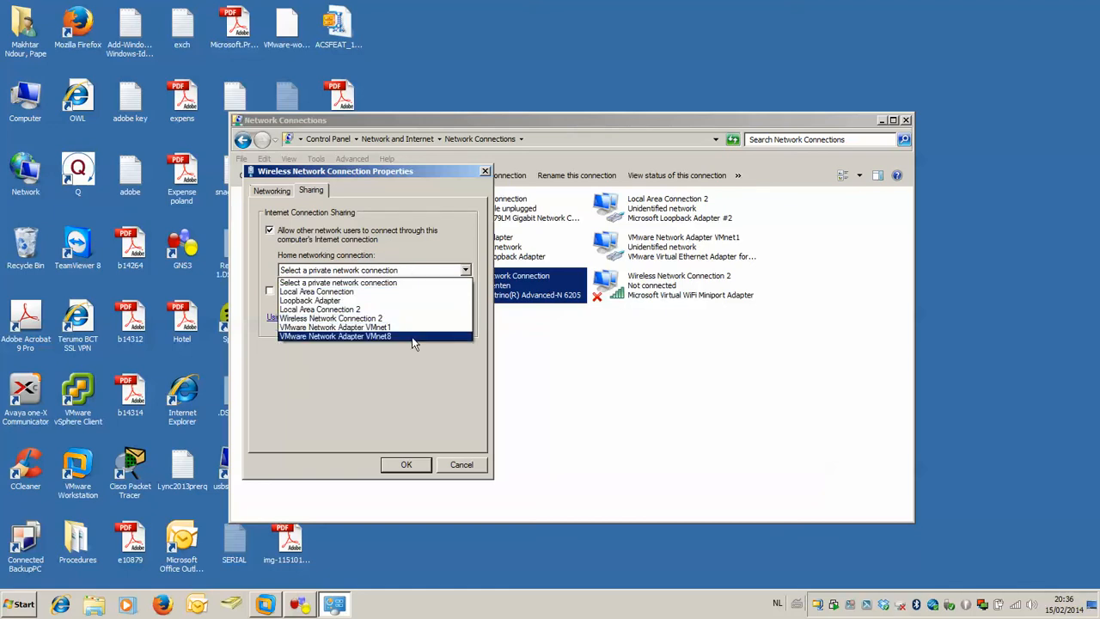
click(325, 301)
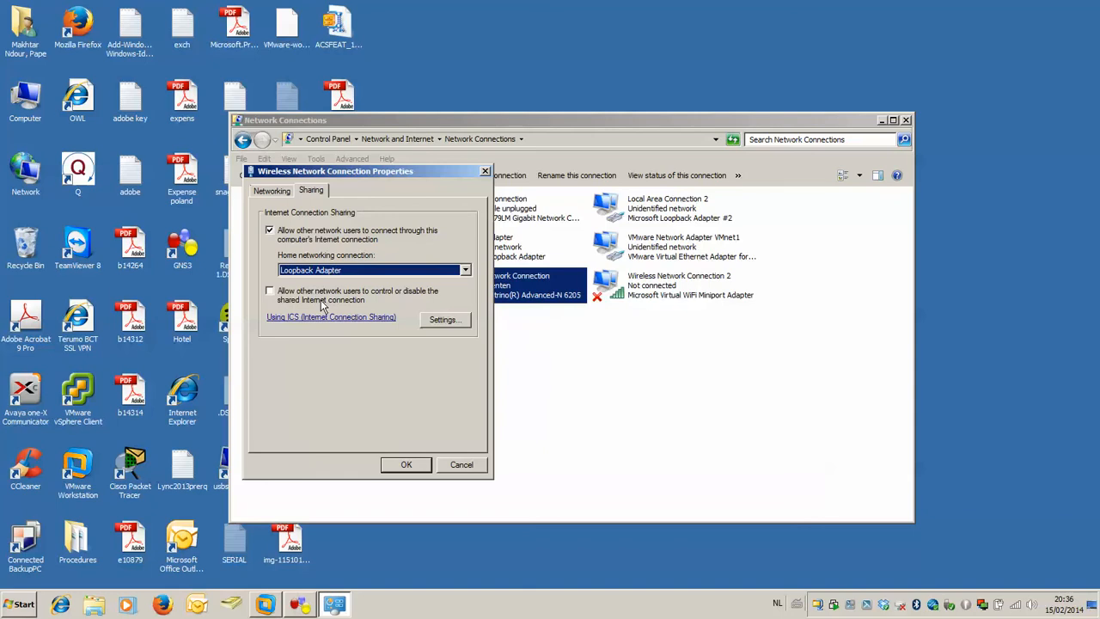
click(406, 466)
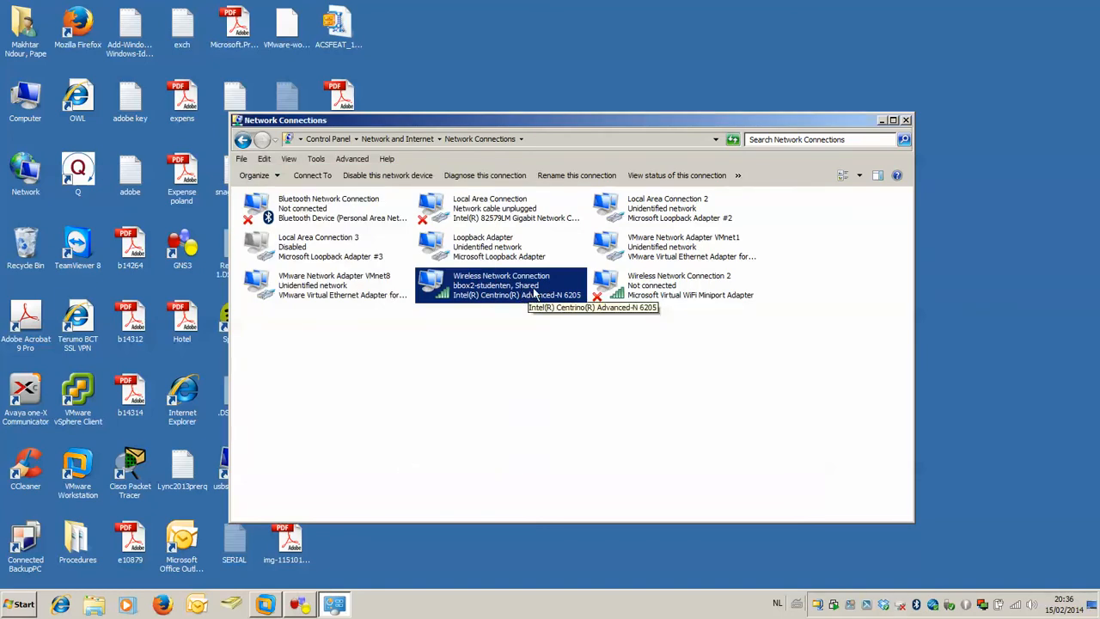
Check the Loopback Adapter's Internet Protocol Version 4 (TCP/IPv4) address settings without changing them, and close Network Connections.
right_click(506, 246)
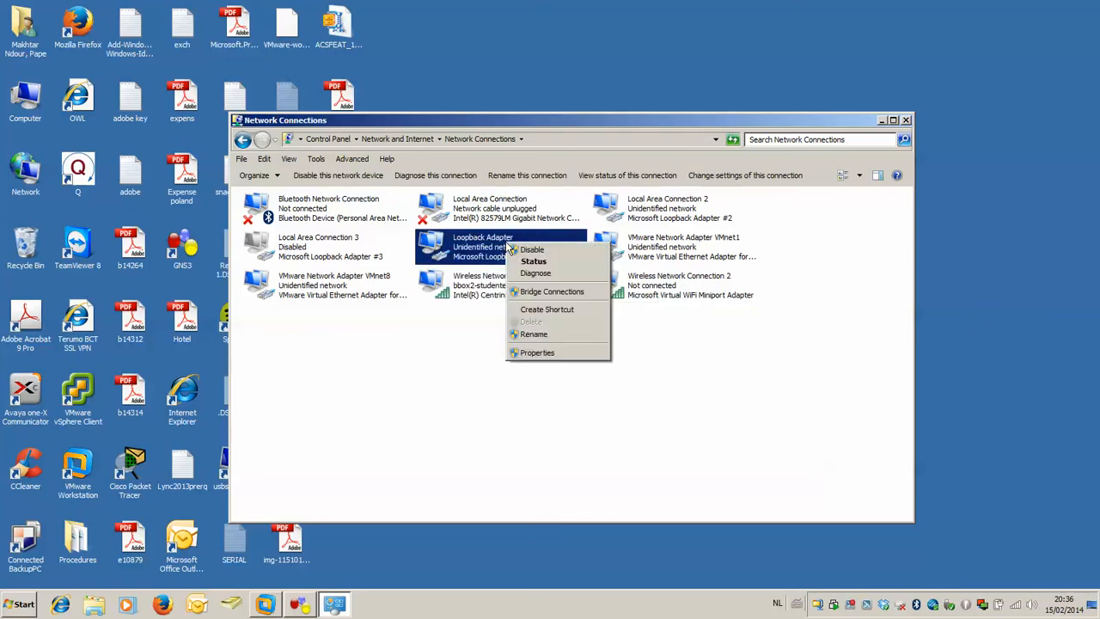
click(534, 353)
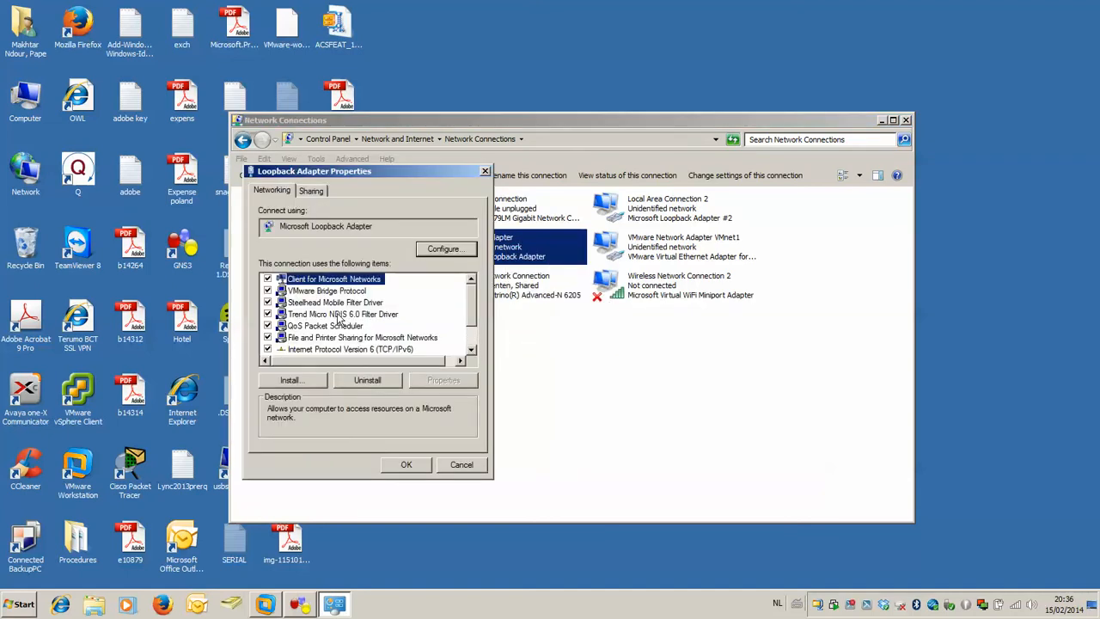
scroll(445, 327, down, 1)
click(361, 326)
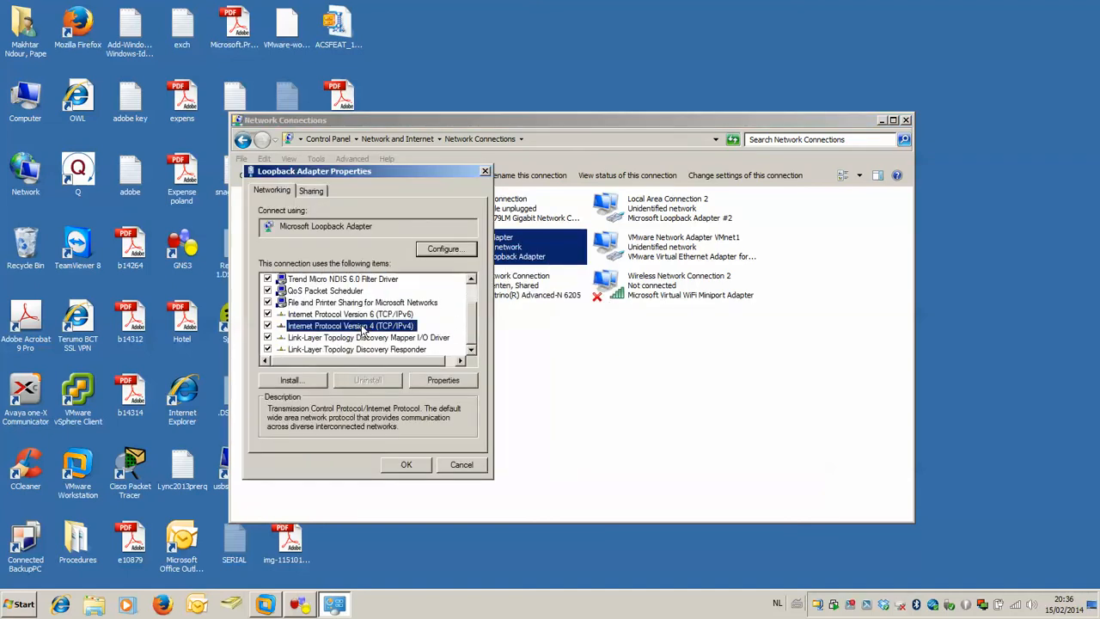
click(438, 380)
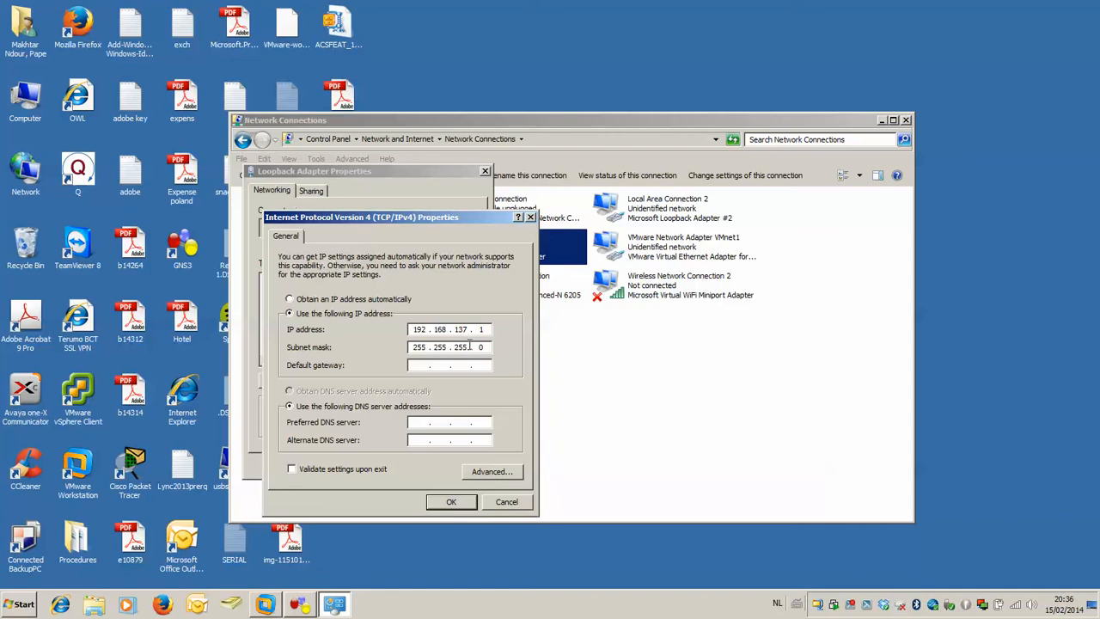
click(492, 502)
click(464, 460)
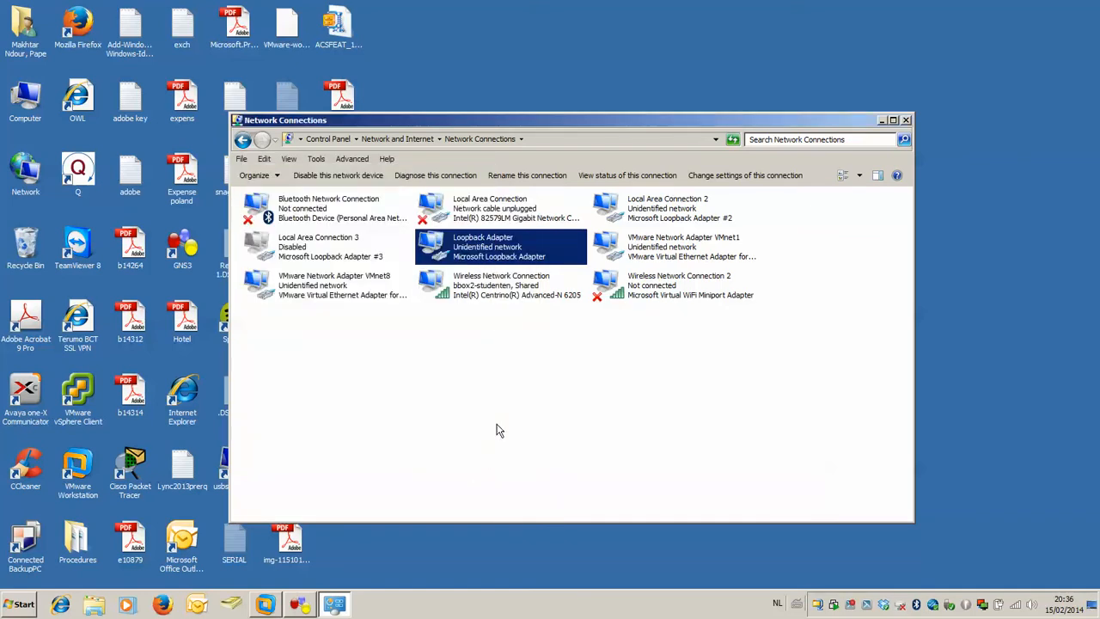
click(905, 121)
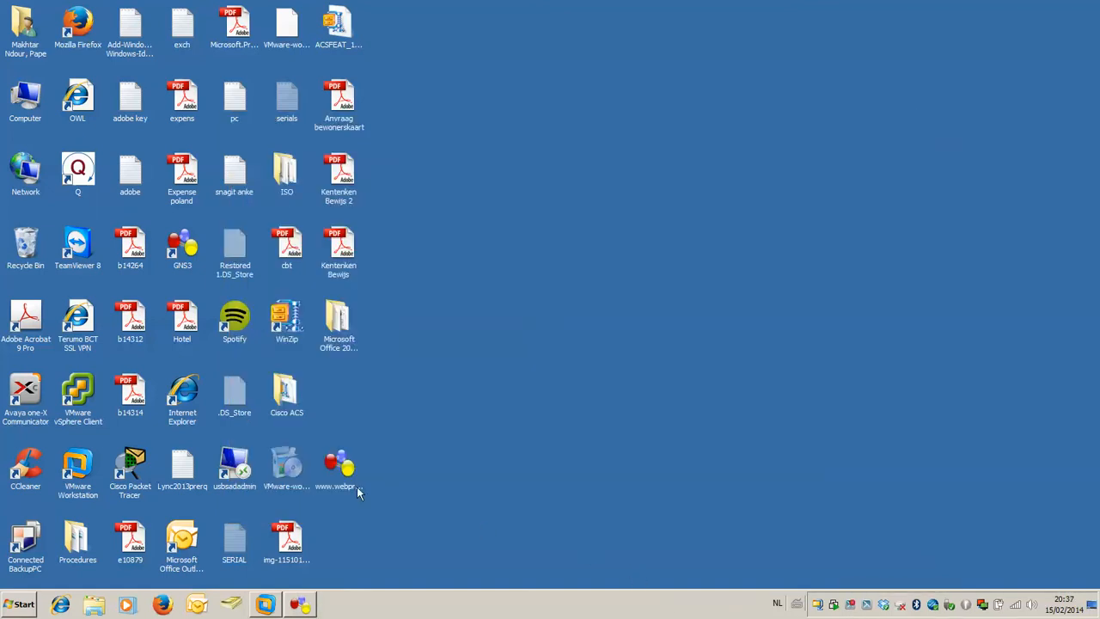
Switch to GNS3 and add a c2600 router to the workspace, accepting its default node configuration.
click(300, 604)
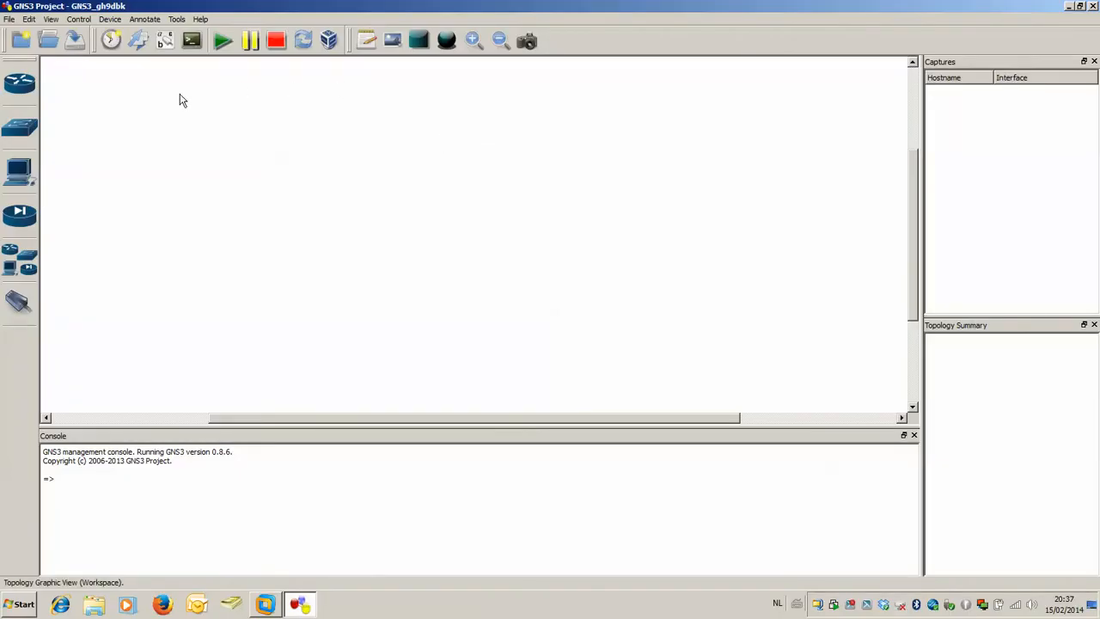
click(18, 86)
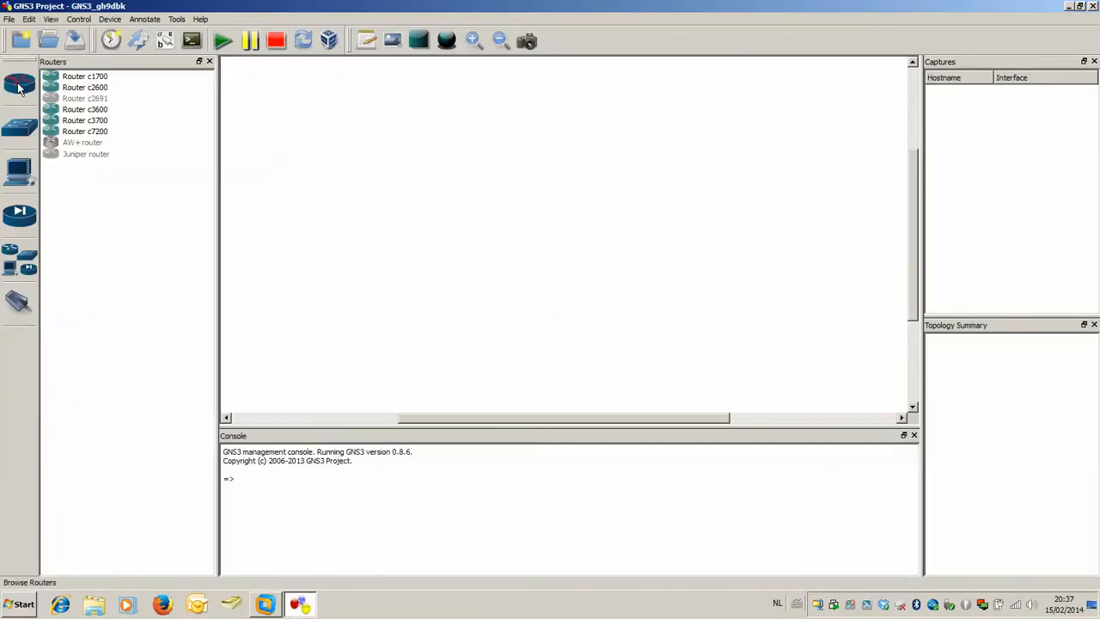
click(80, 122)
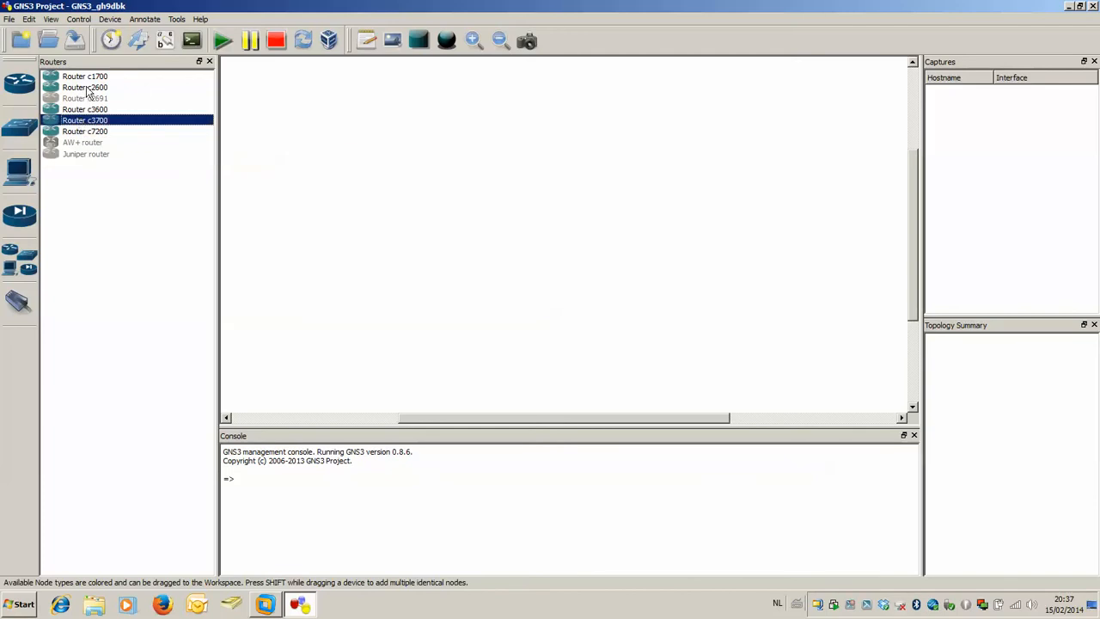
drag(88, 91, 599, 177)
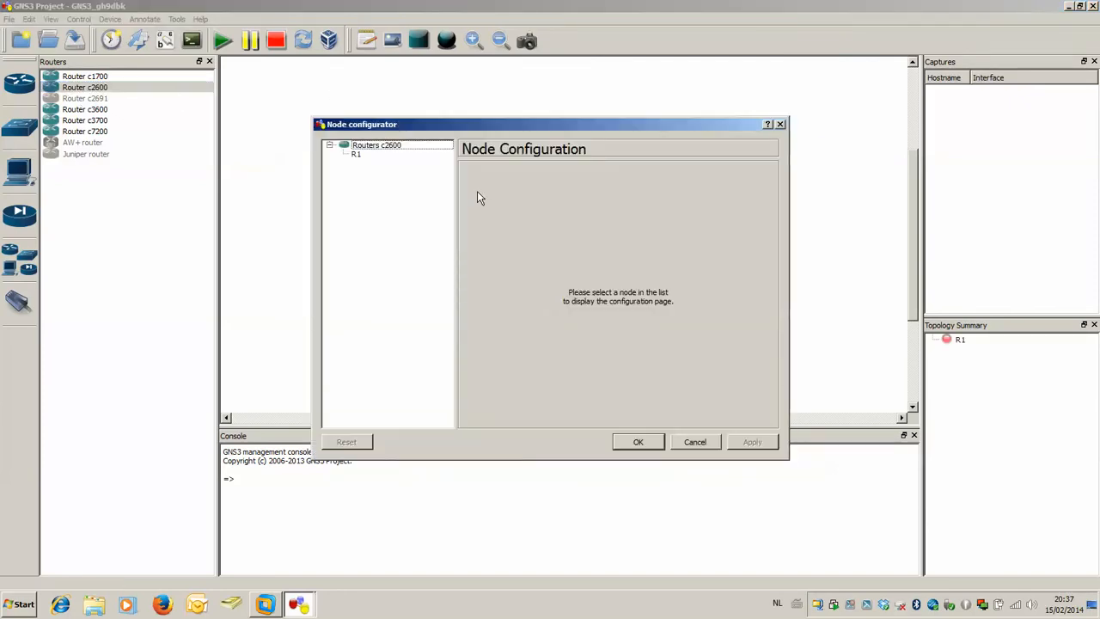
click(635, 443)
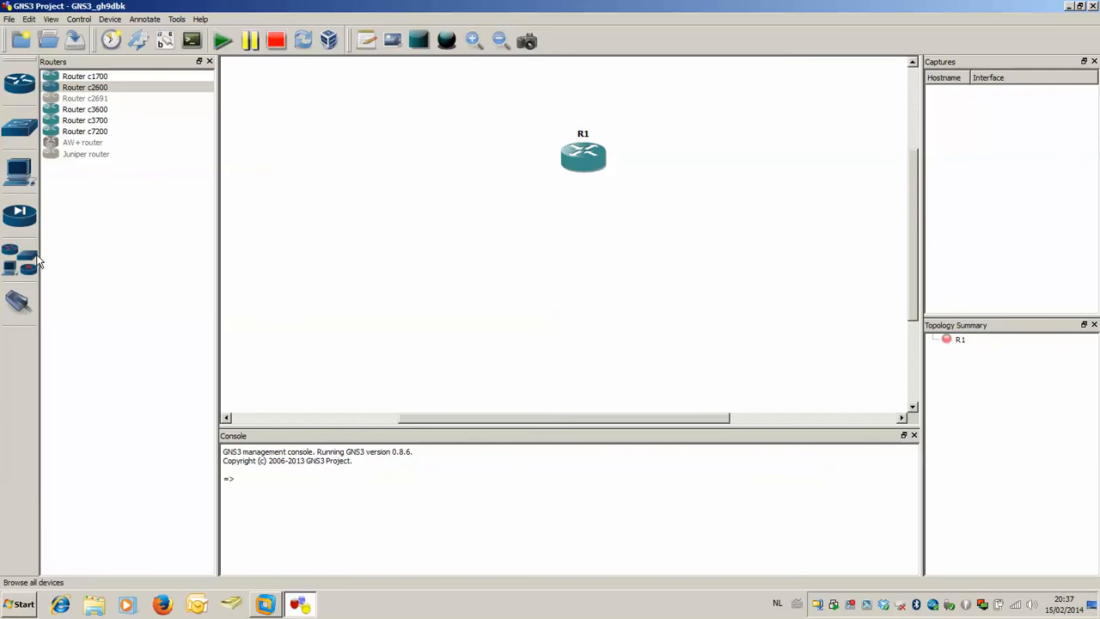
Add a Cloud end device above the router and reposition both nodes so they are spaced apart.
click(24, 177)
drag(70, 120, 680, 120)
drag(582, 162, 499, 174)
drag(704, 128, 658, 123)
drag(502, 178, 509, 187)
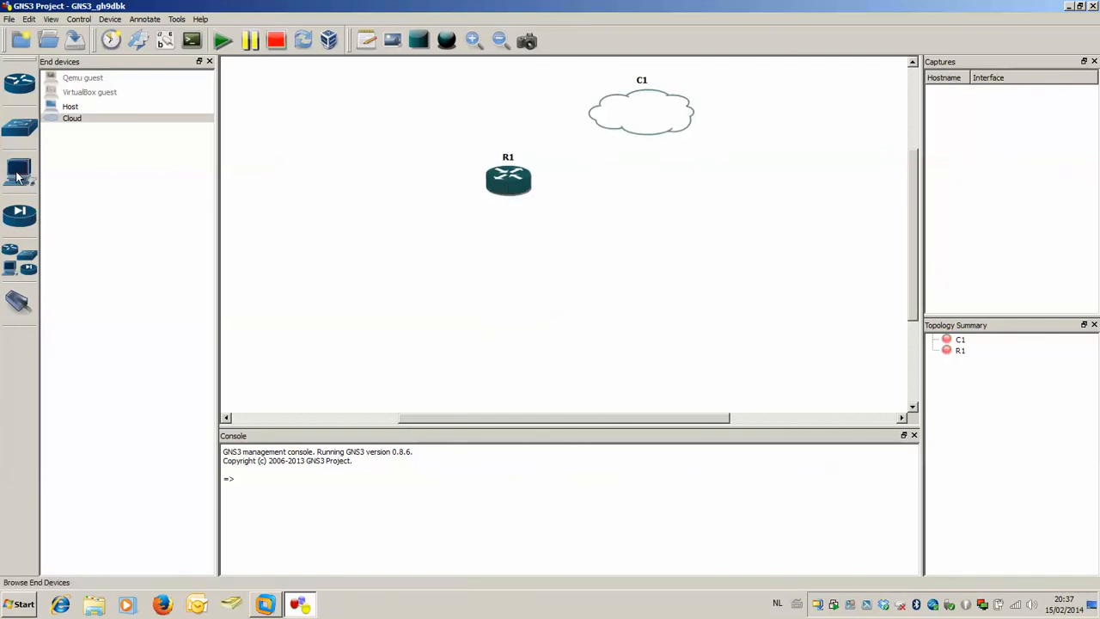
Add a Host end device on the far side of the router from the cloud and set its hostname to DC-SRV.
drag(70, 106, 306, 204)
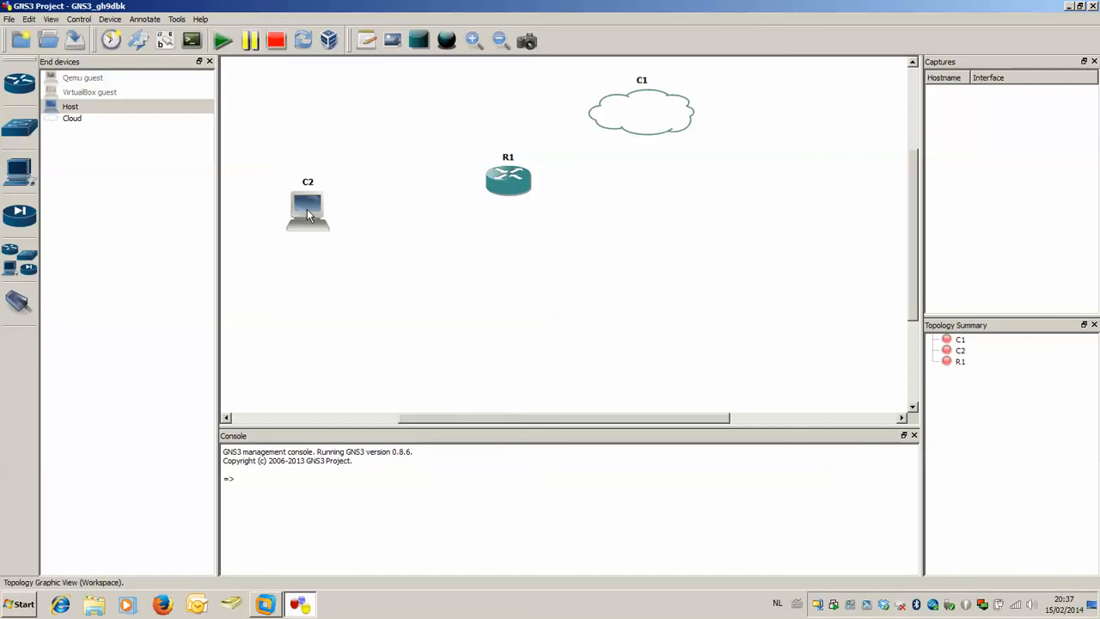
right_click(305, 191)
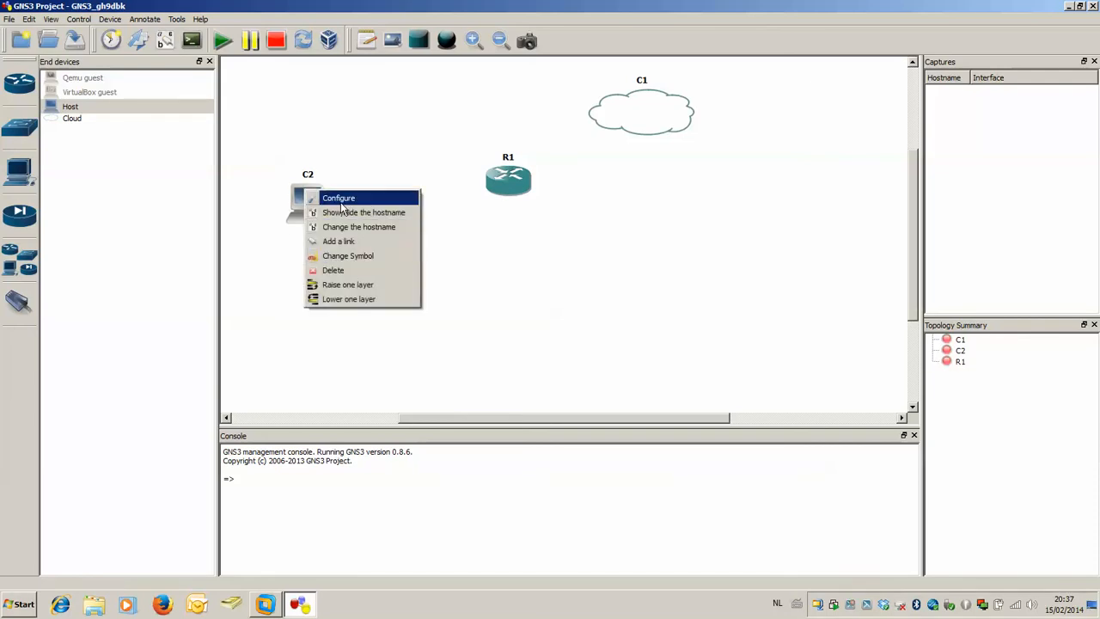
click(367, 229)
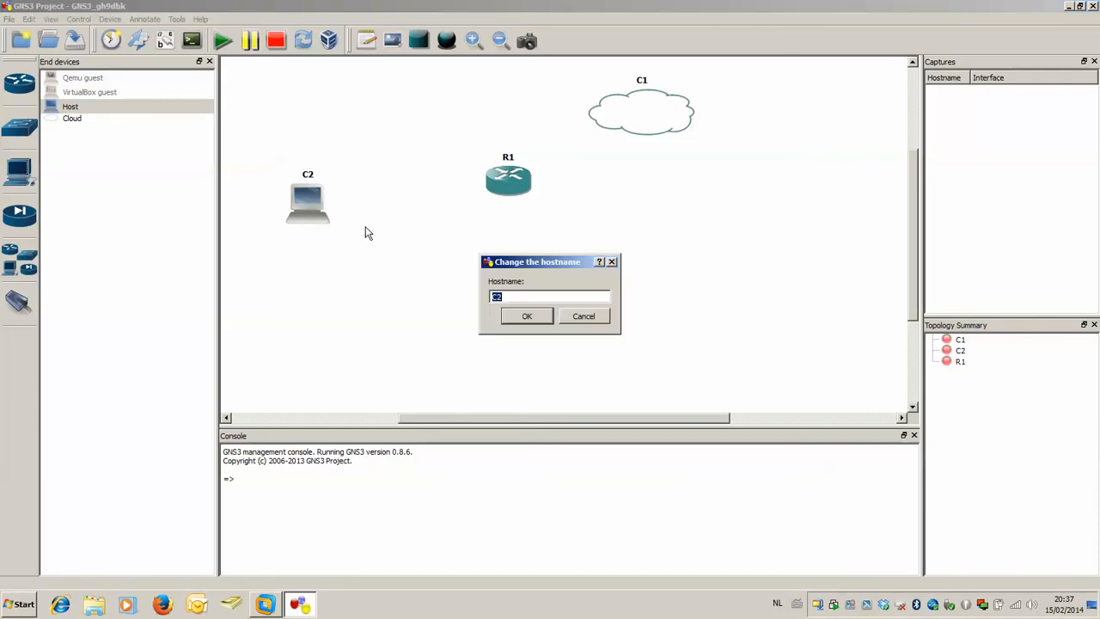
text(DC-SRV)
click(520, 314)
Adjust the positions of the router and the cloud, and change the cloud's hostname to CLOUD.
drag(482, 188, 481, 209)
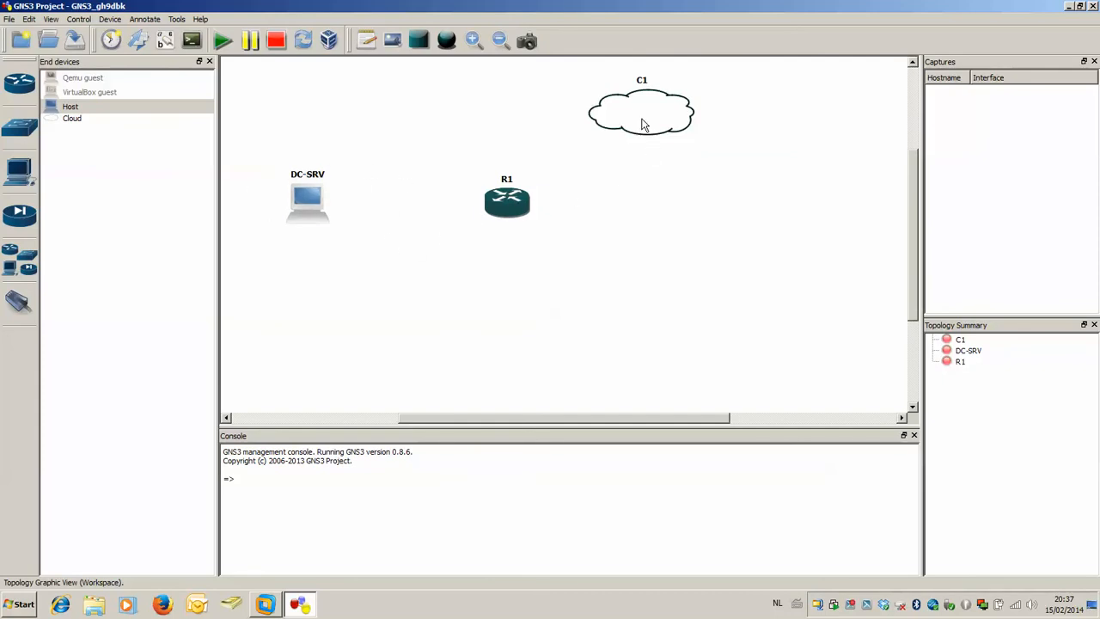
drag(624, 126, 601, 115)
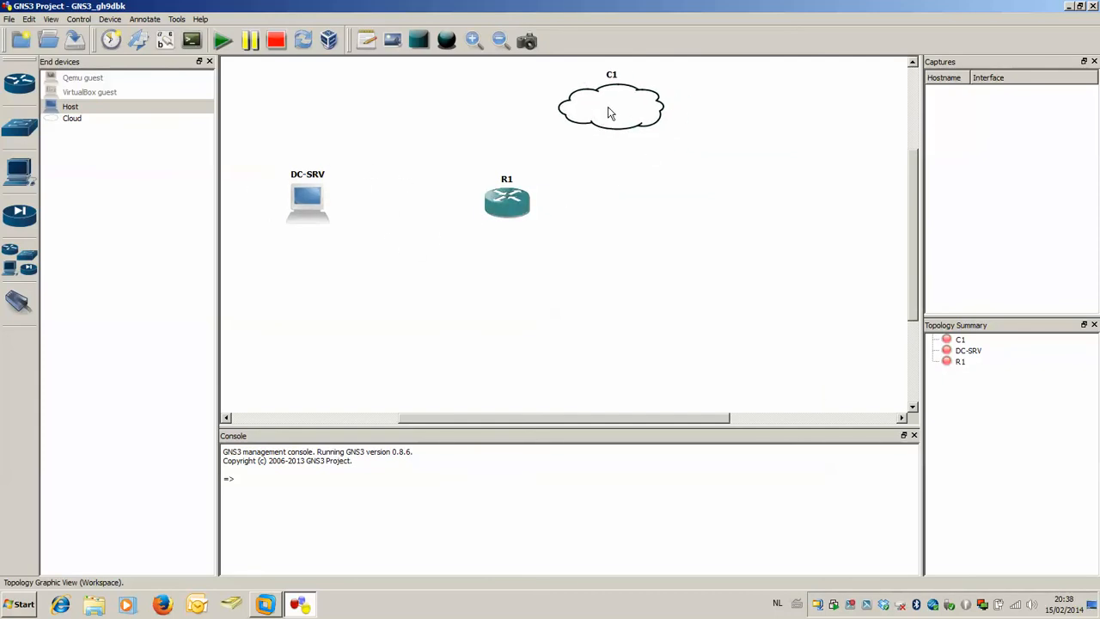
right_click(611, 98)
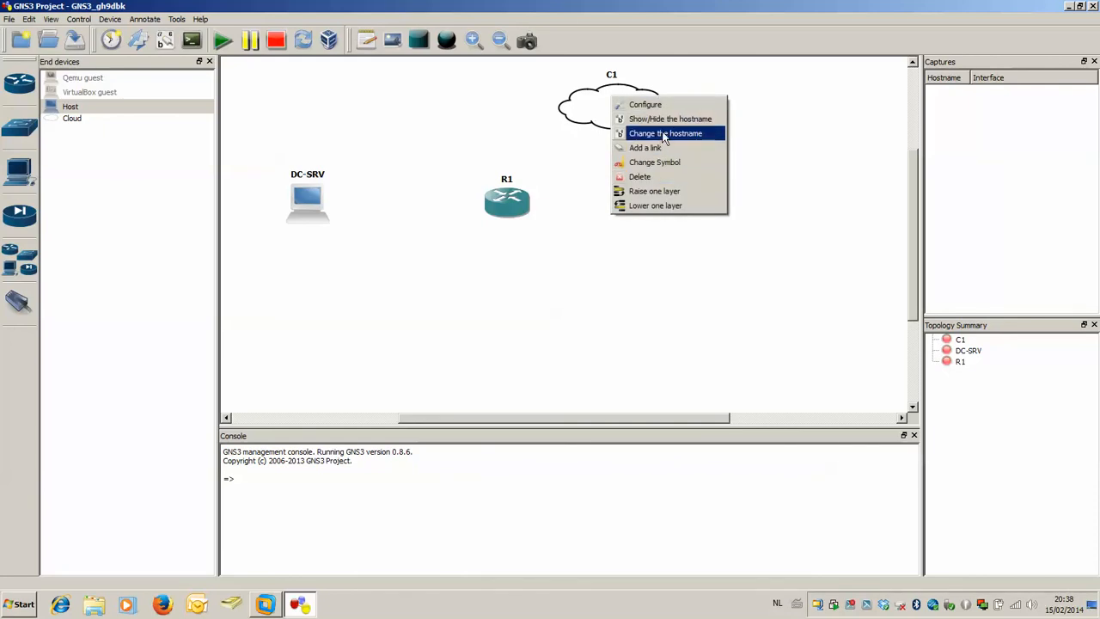
click(660, 133)
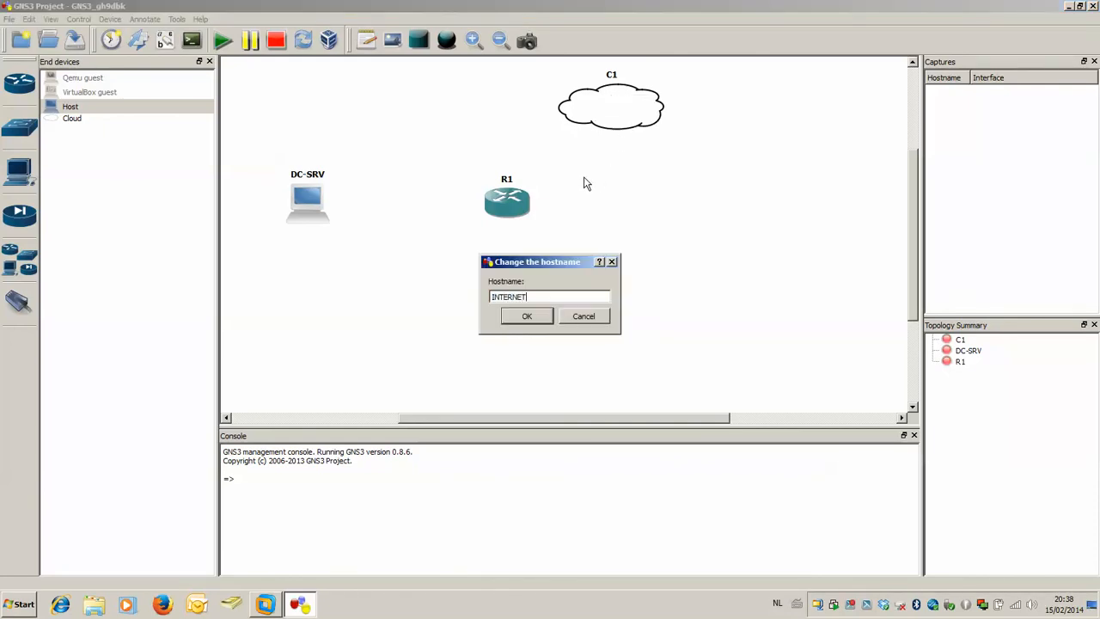
key(BackSpace)
key(BackSpace)
key(BackSpace)
key(BackSpace)
key(BackSpace)
key(BackSpace)
key(BackSpace)
click(538, 315)
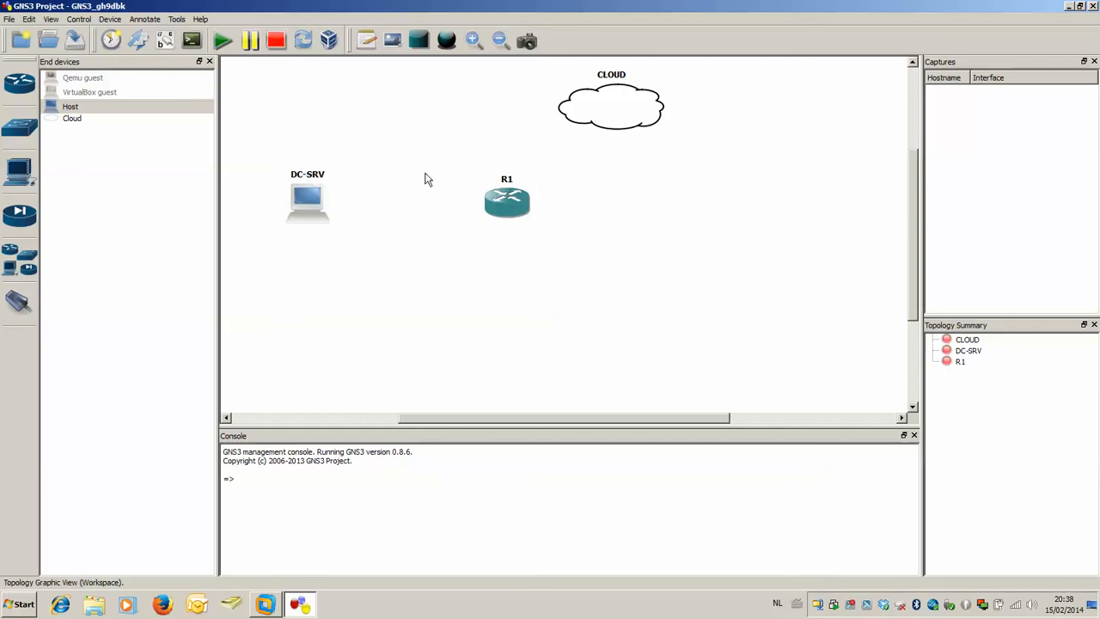
Configure the CLOUD node by adding the Loopback Adapter as its generic Ethernet NIO.
right_click(608, 114)
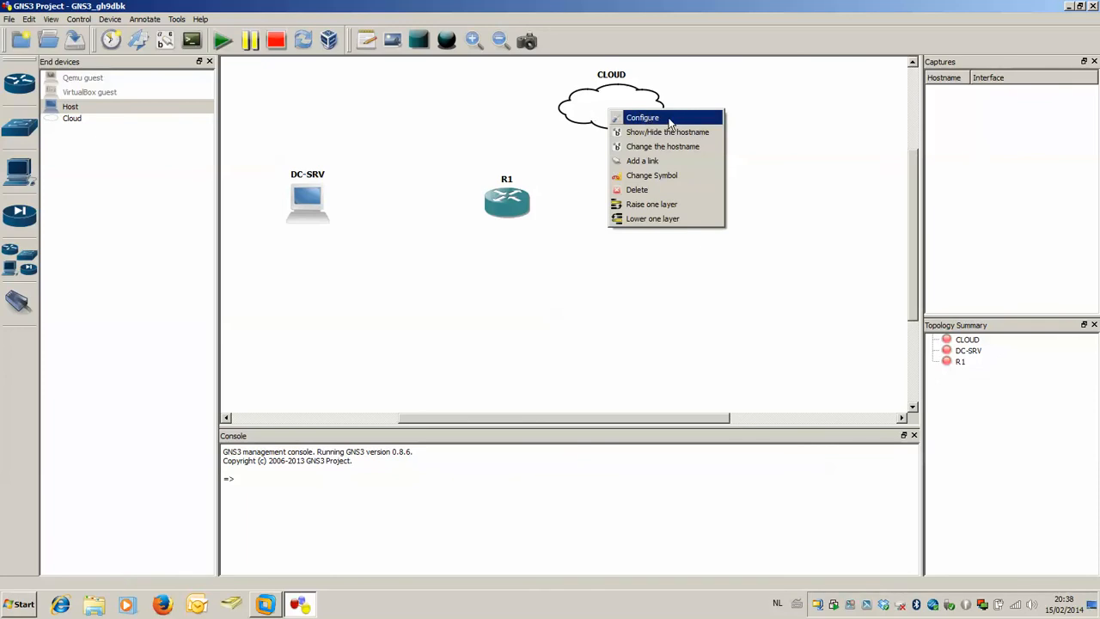
click(669, 119)
click(366, 158)
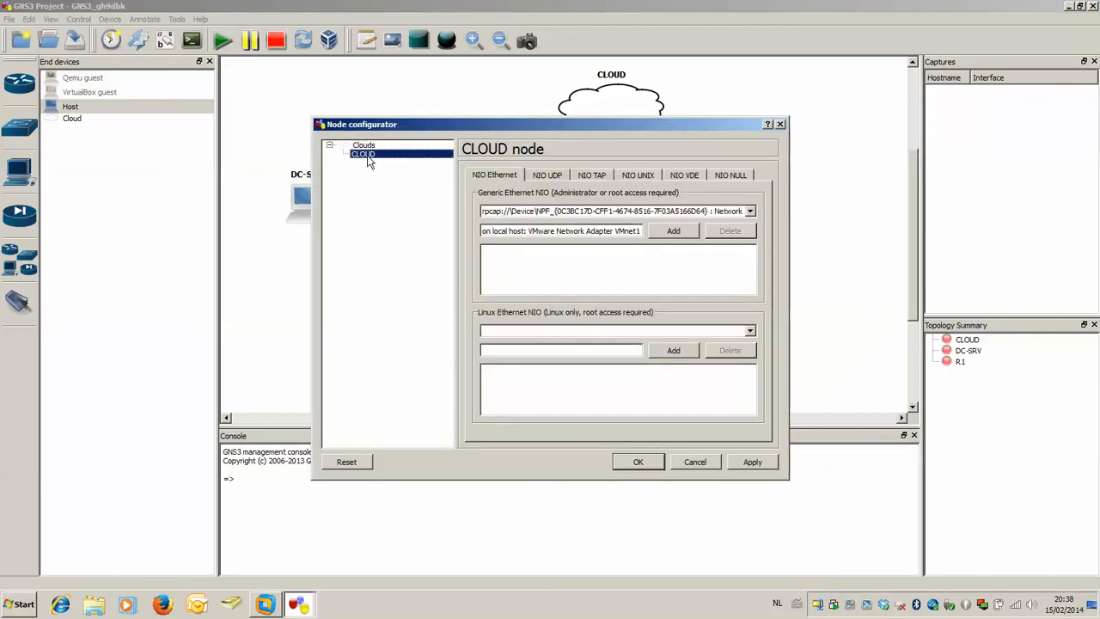
click(622, 213)
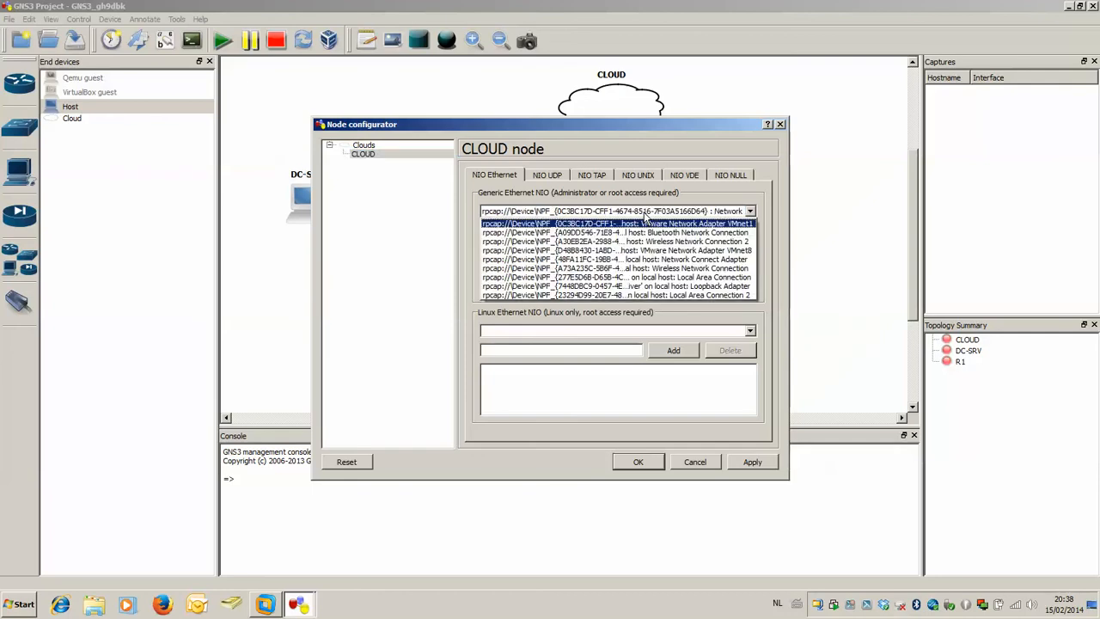
click(724, 287)
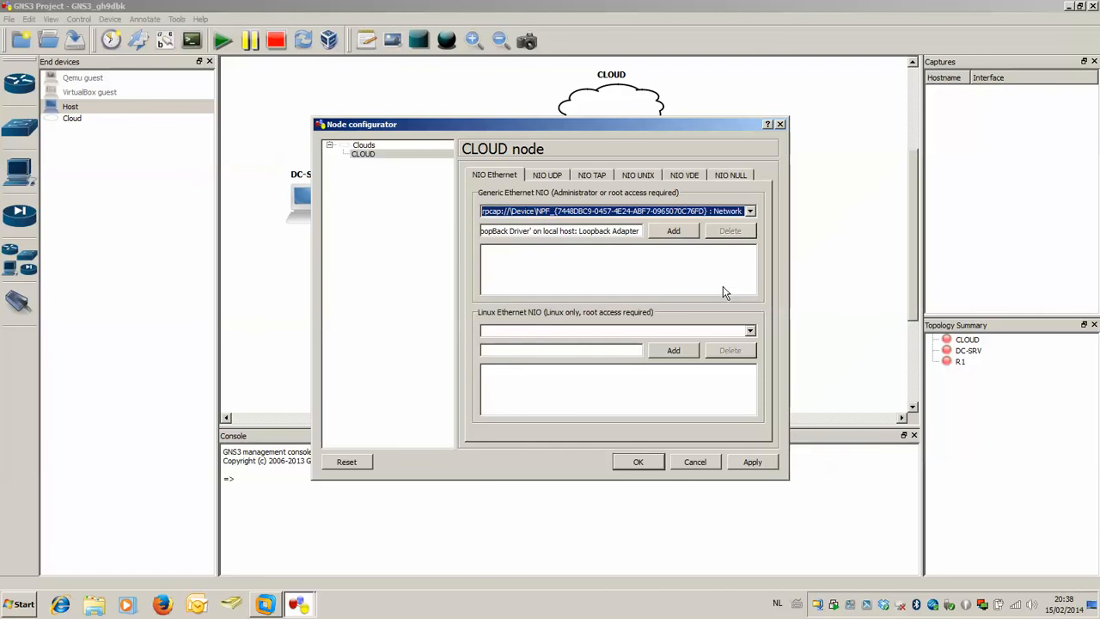
click(672, 233)
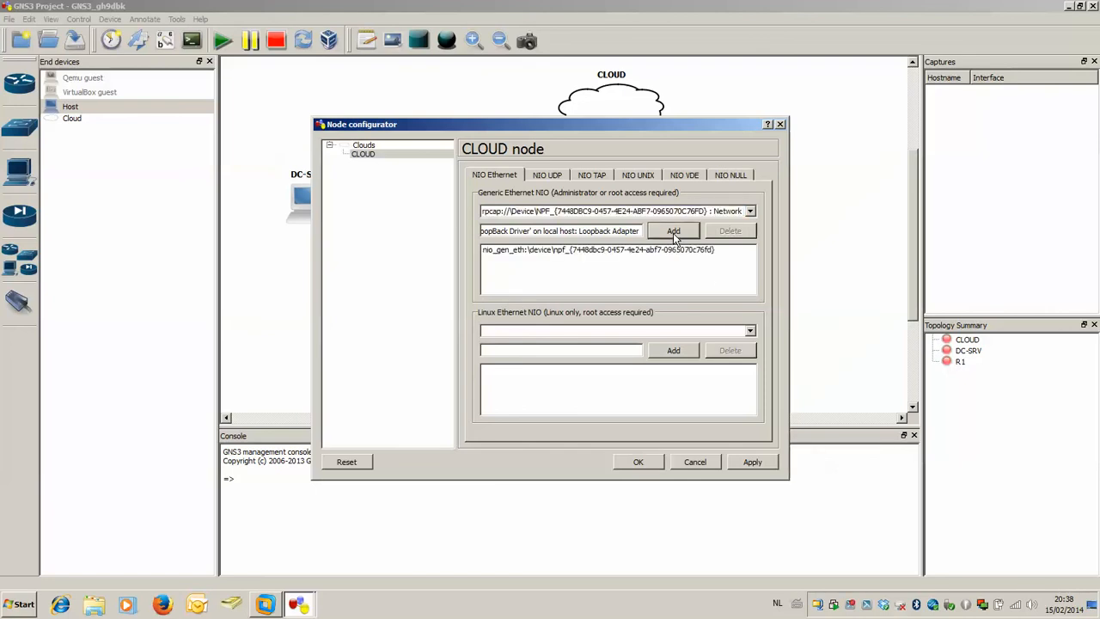
click(639, 461)
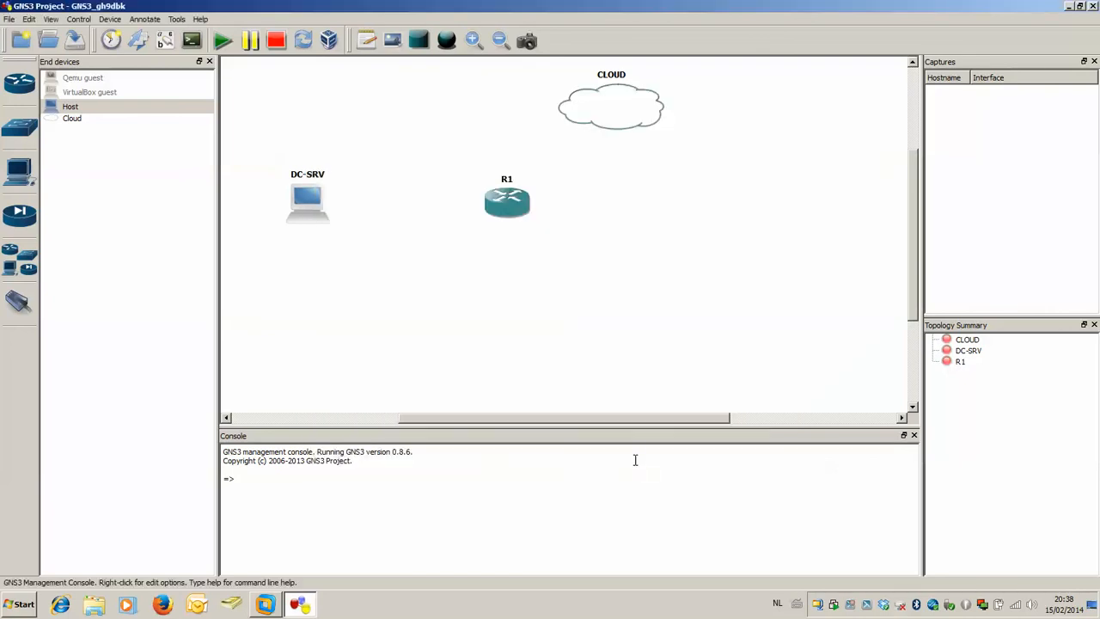
Open the DC-SRV node's configuration and delete all of its preset generic Ethernet NIOs.
right_click(310, 200)
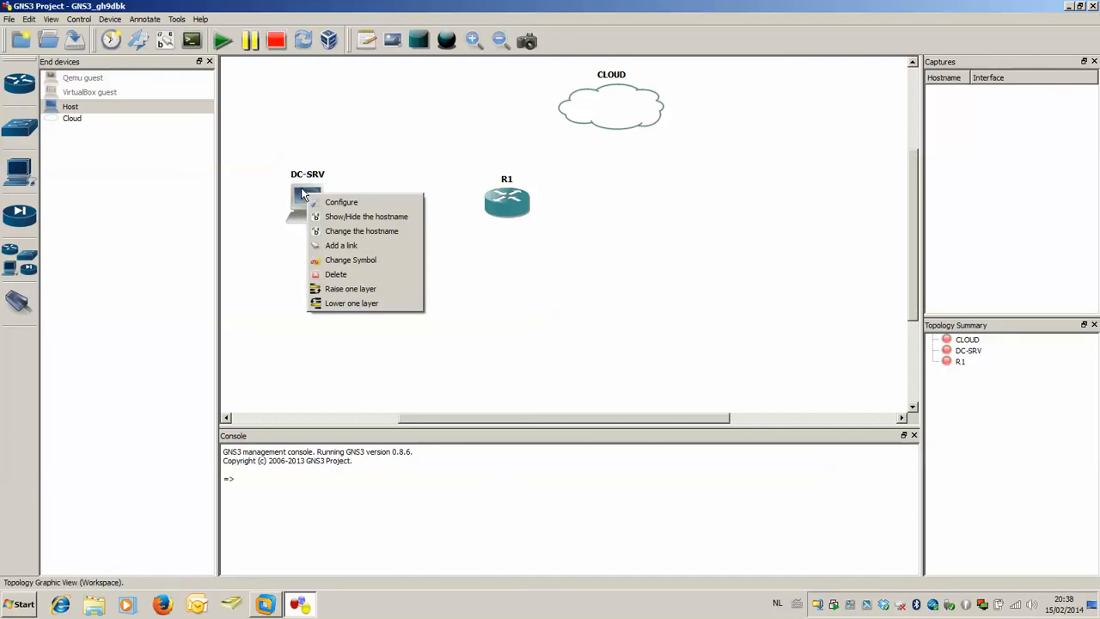
click(350, 206)
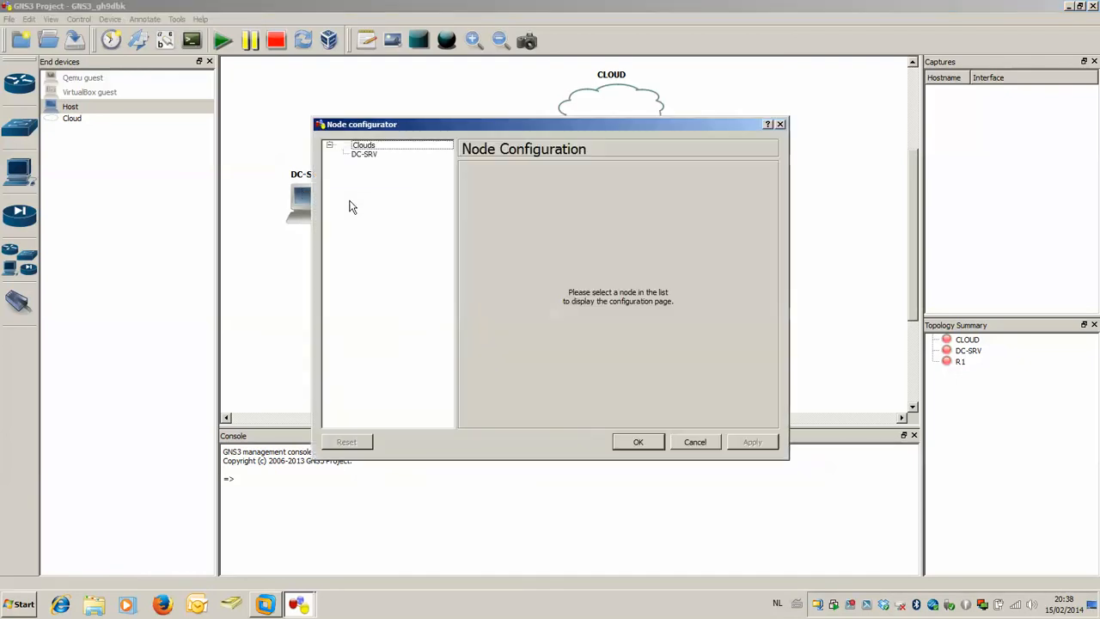
click(362, 157)
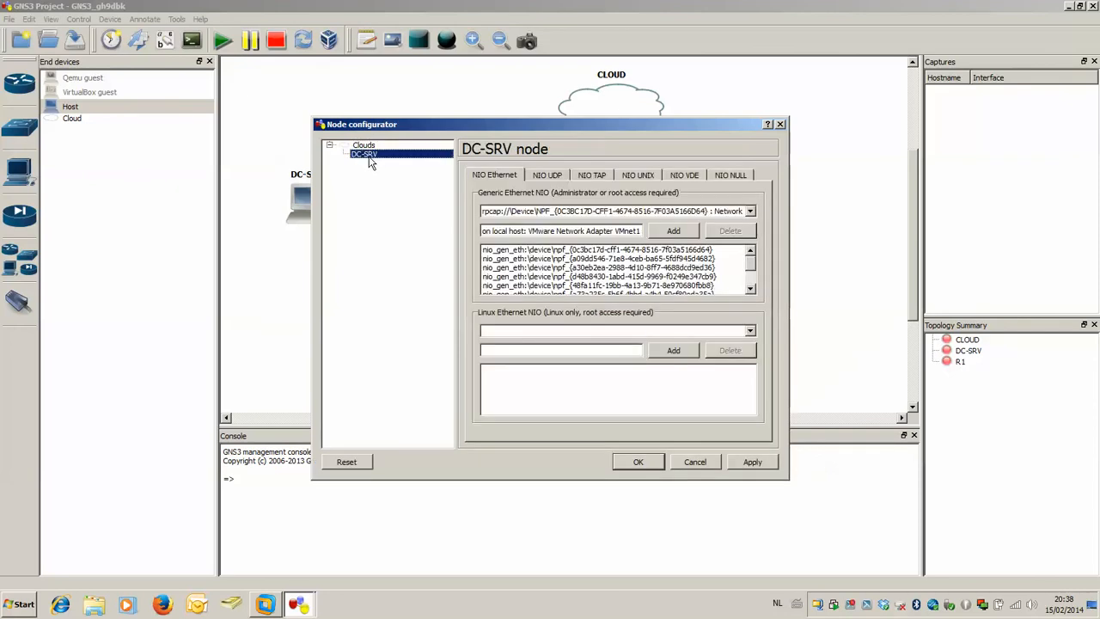
click(565, 259)
click(725, 231)
click(725, 231)
click(726, 231)
click(726, 231)
click(726, 231)
click(725, 231)
click(726, 231)
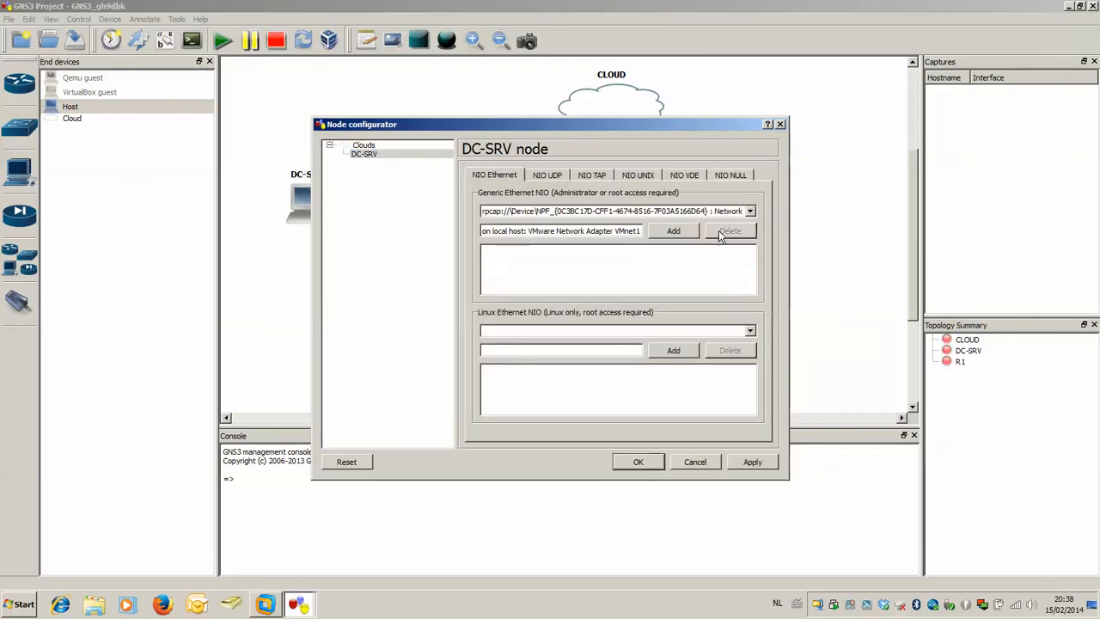
Add VMware Network Adapter VMnet1 as DC-SRV's generic Ethernet NIO and apply the configuration.
click(660, 211)
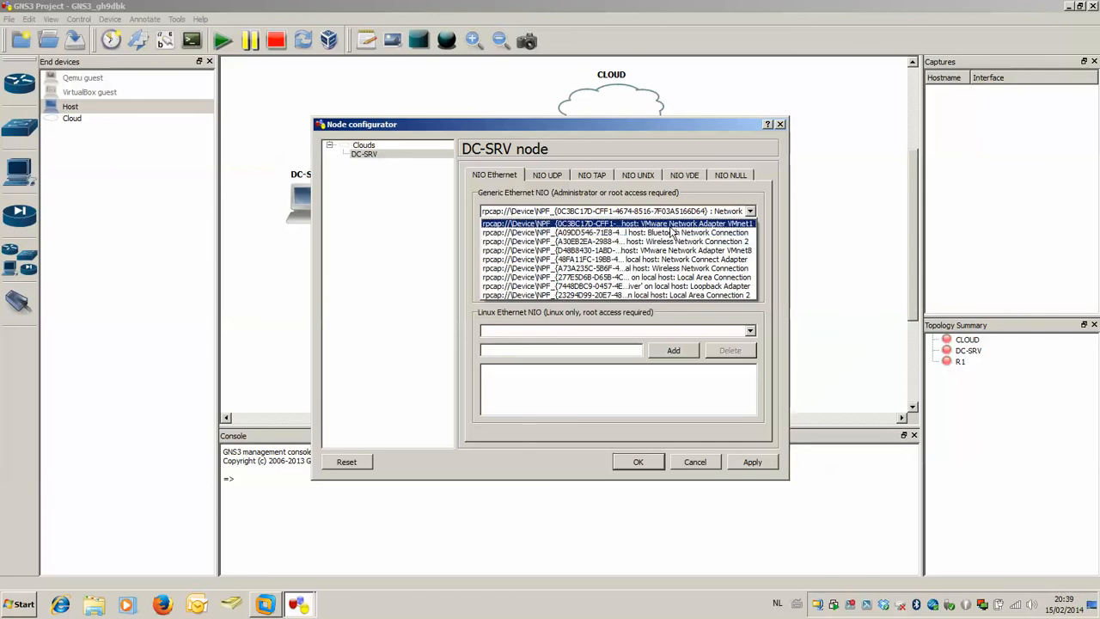
click(670, 225)
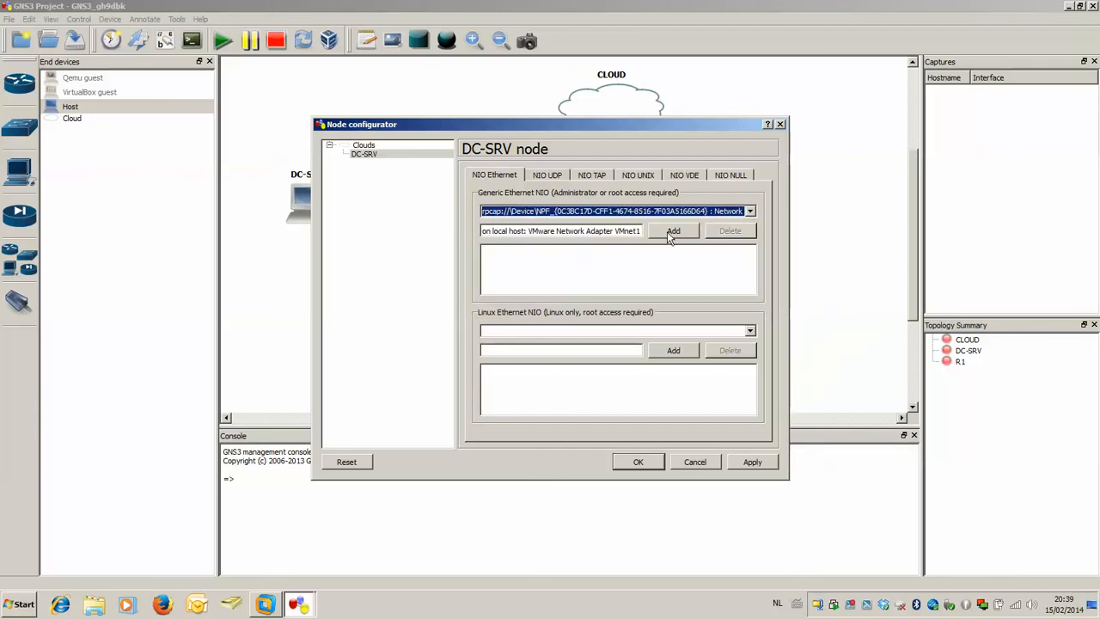
click(668, 231)
click(640, 462)
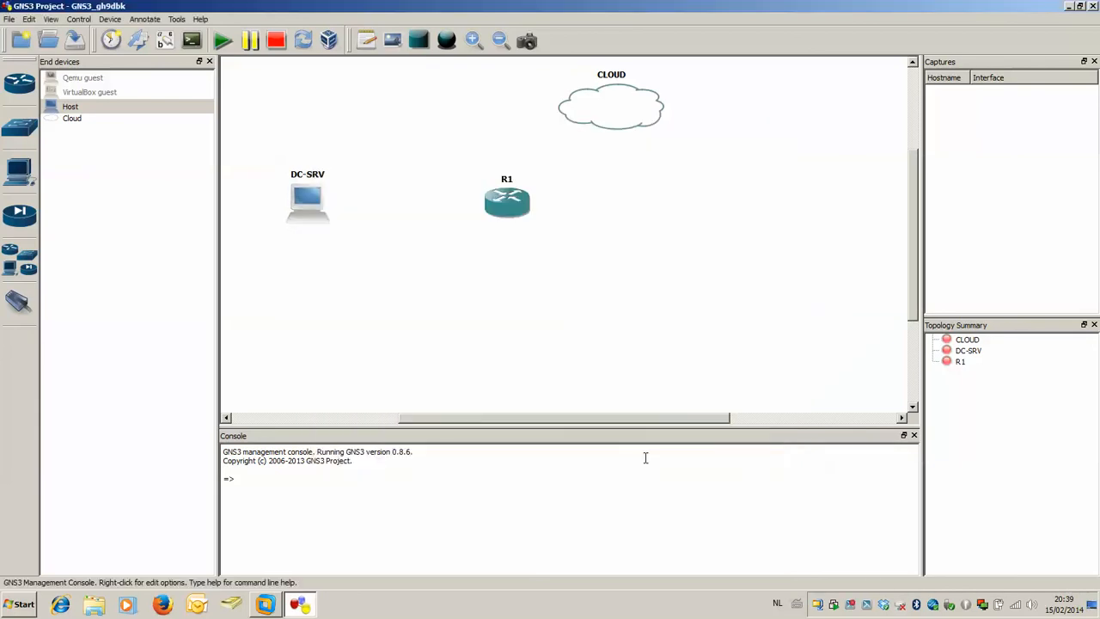
Nudge router R1 slightly and link its f0/0 interface to DC-SRV's VMware Network Adapter VMnet1 NIO.
drag(531, 222, 521, 214)
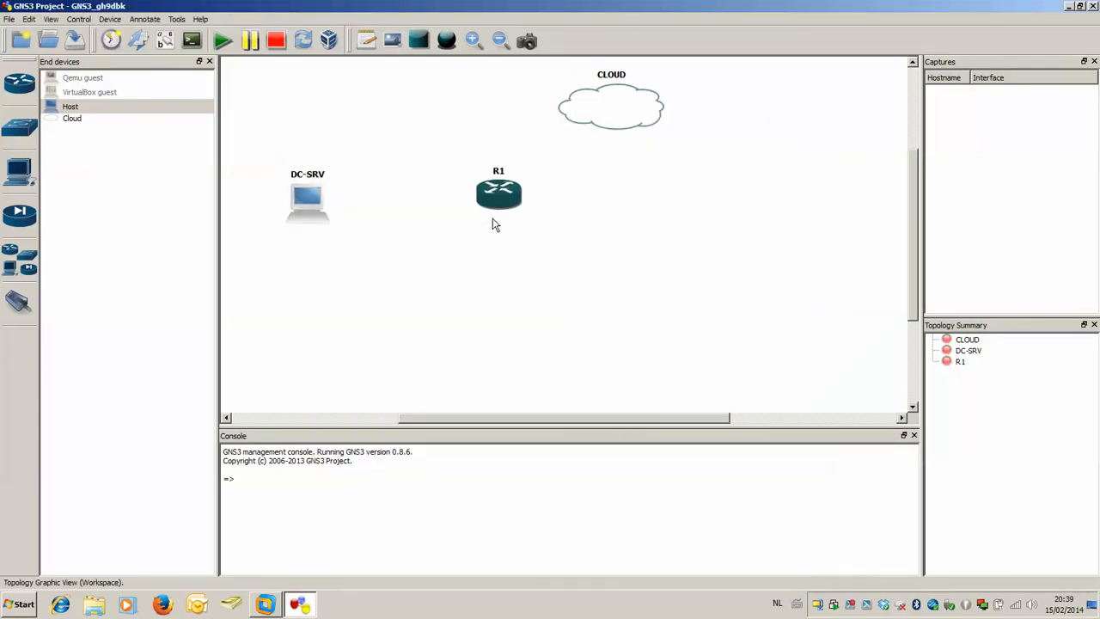
click(19, 305)
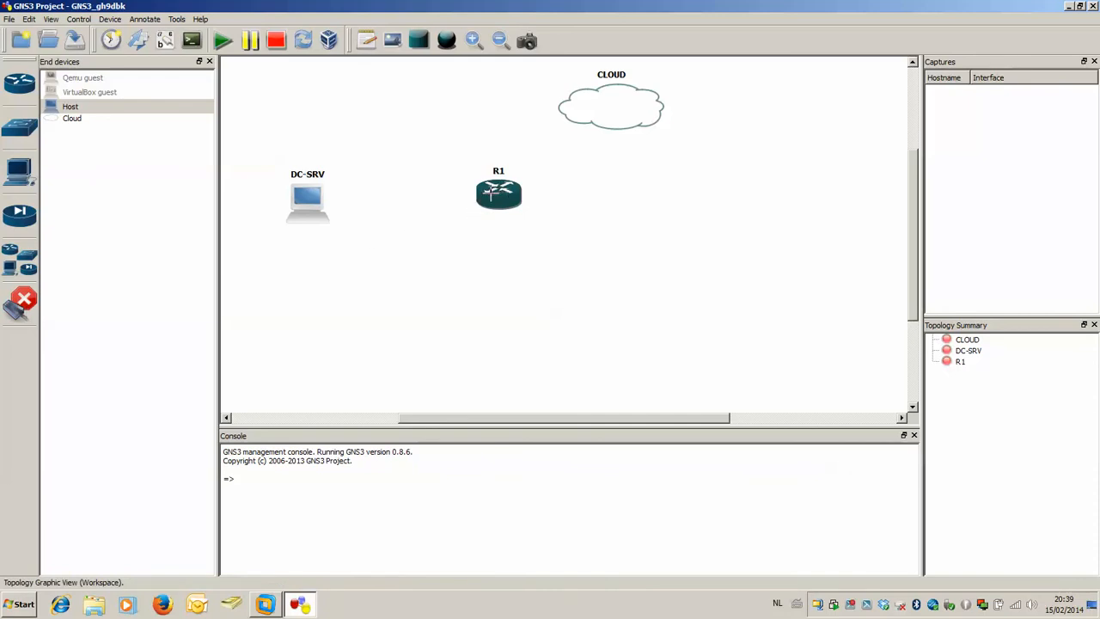
click(488, 196)
click(493, 205)
click(316, 195)
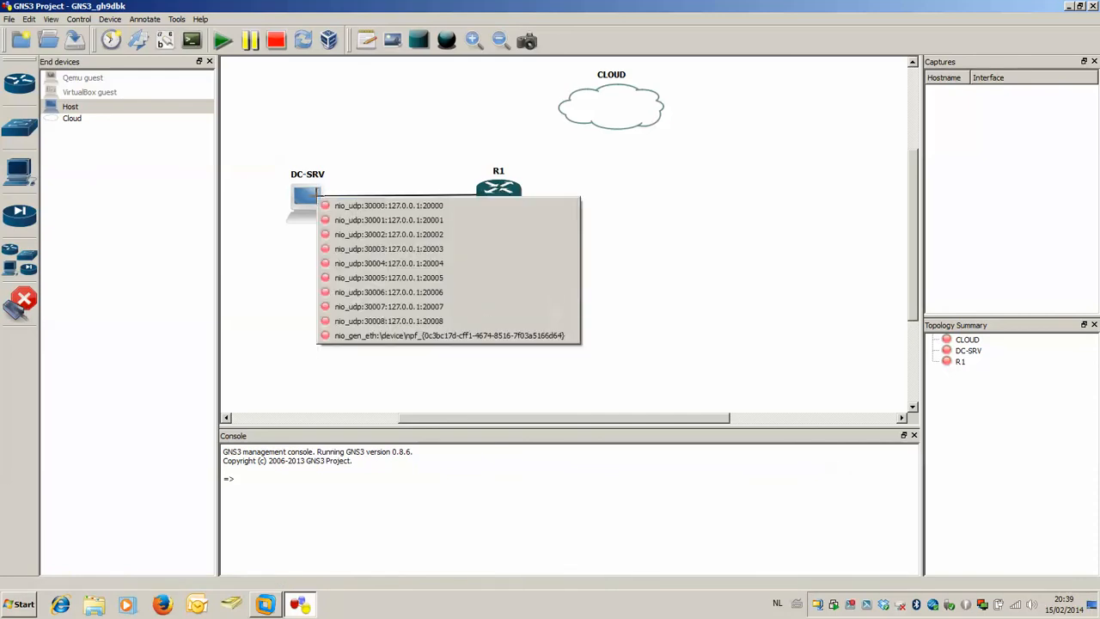
click(453, 335)
Link R1's f0/1 interface to CLOUD's Loopback Adapter NIO and leave link mode.
click(513, 194)
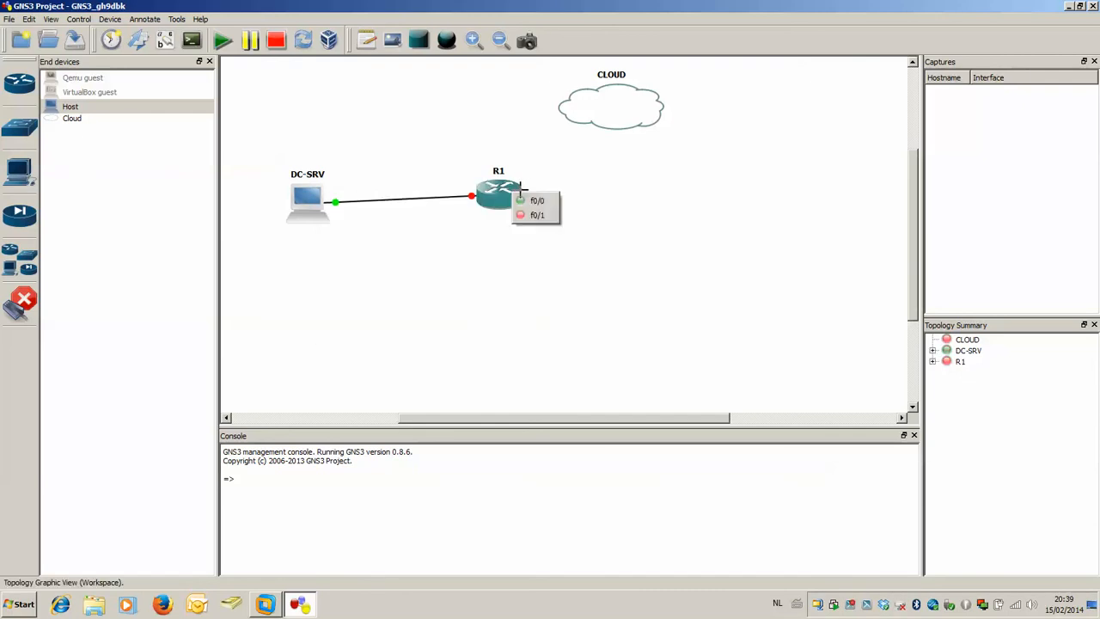
click(537, 216)
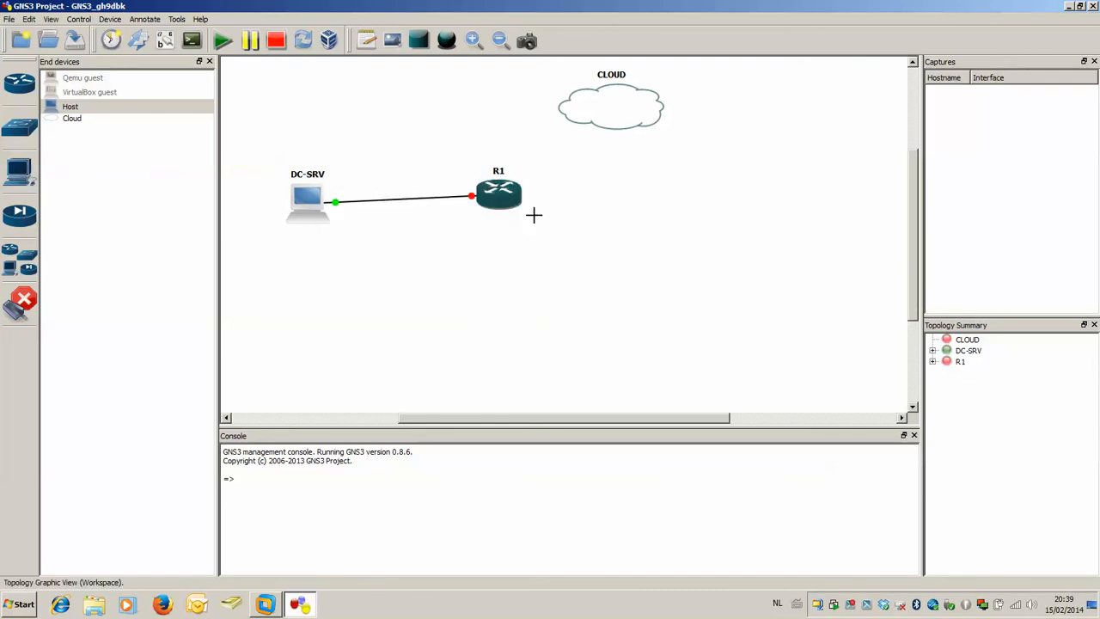
click(591, 120)
click(606, 130)
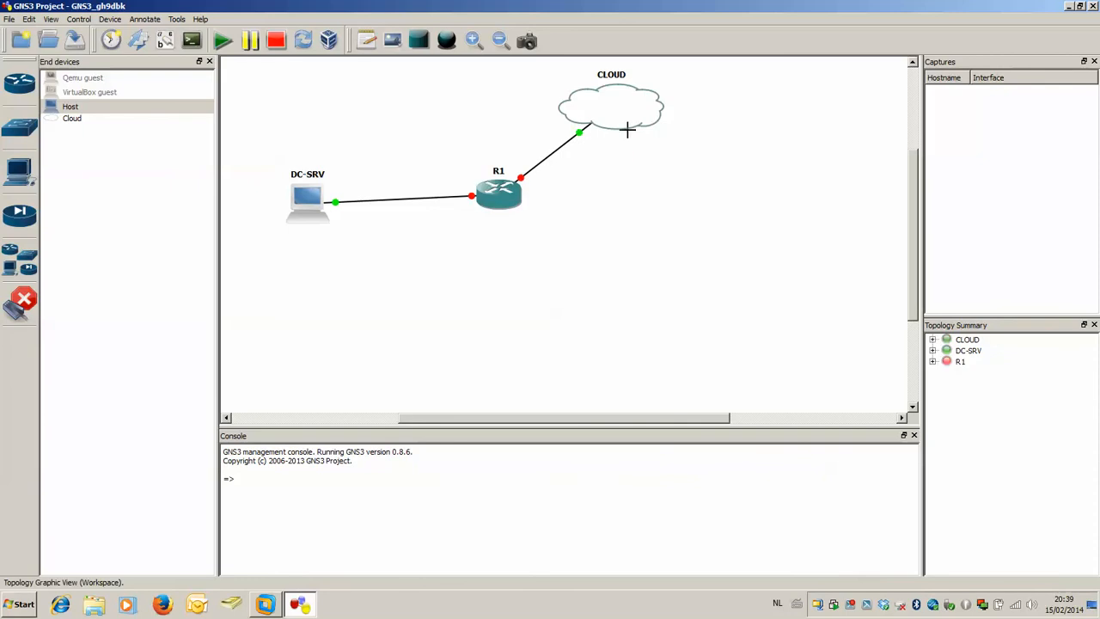
click(20, 300)
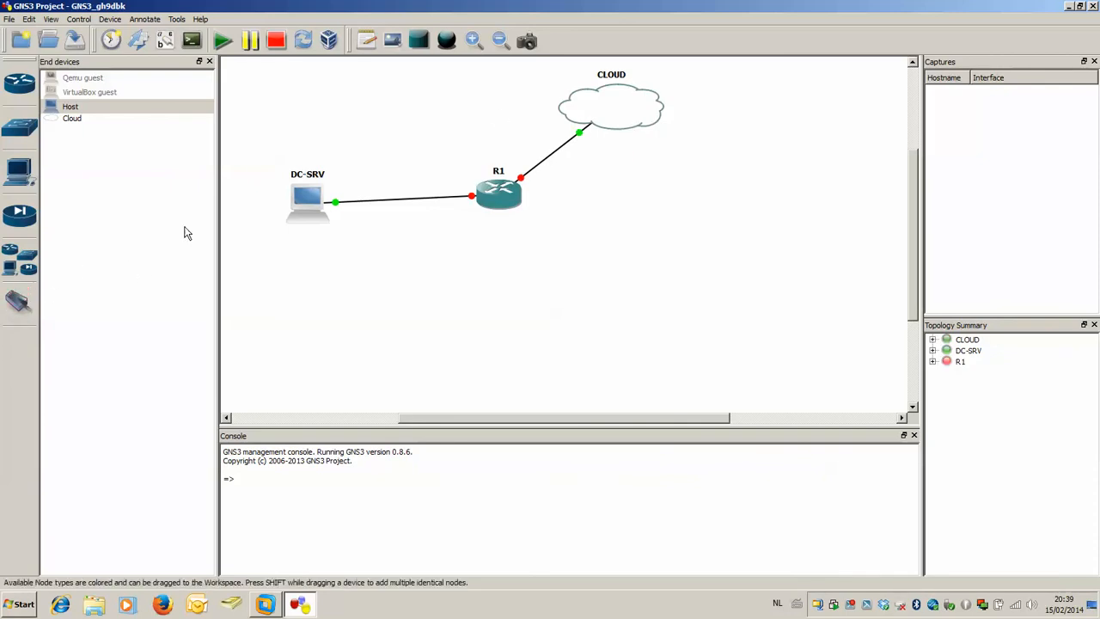
Show the interface labels and tidy them by deleting the long NIO labels at DC-SRV and CLOUD and moving f0/0 off the router.
click(51, 19)
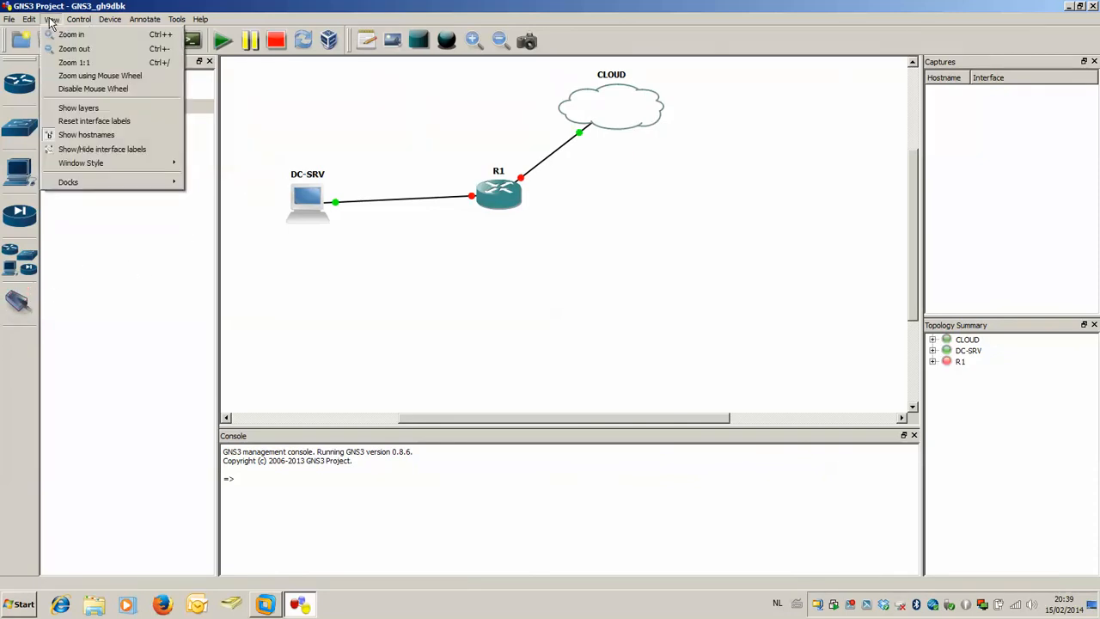
click(96, 153)
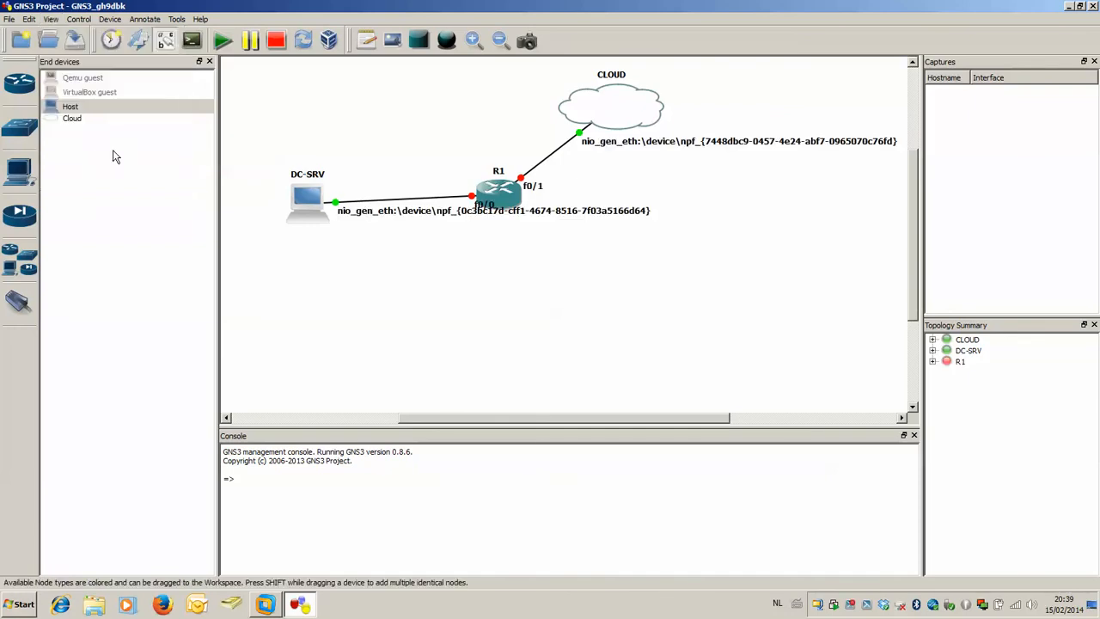
drag(398, 221, 401, 319)
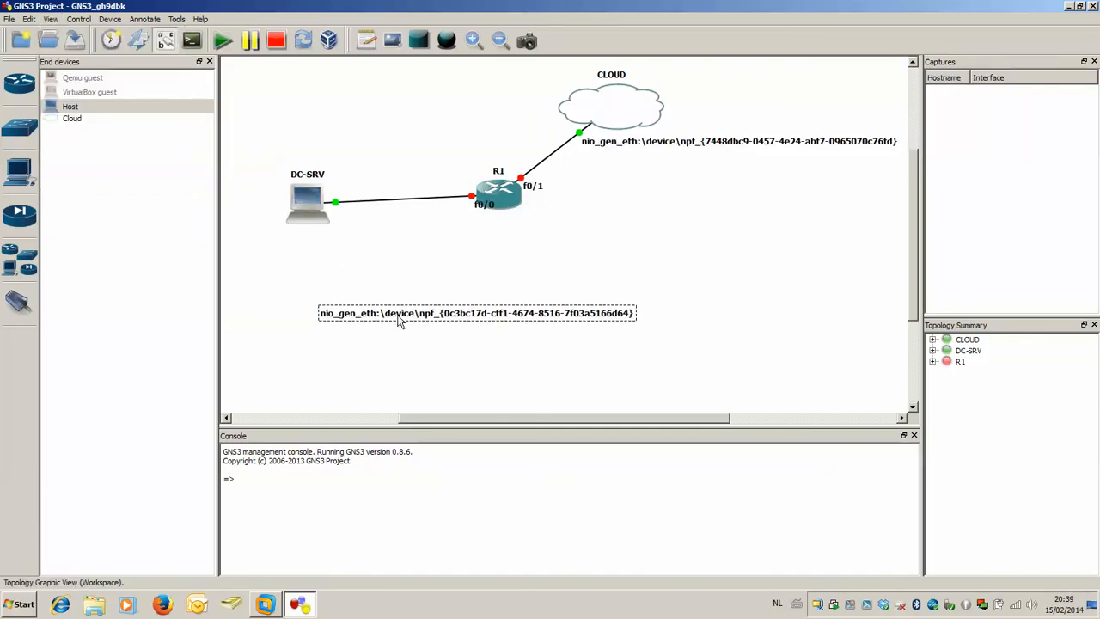
key(Delete)
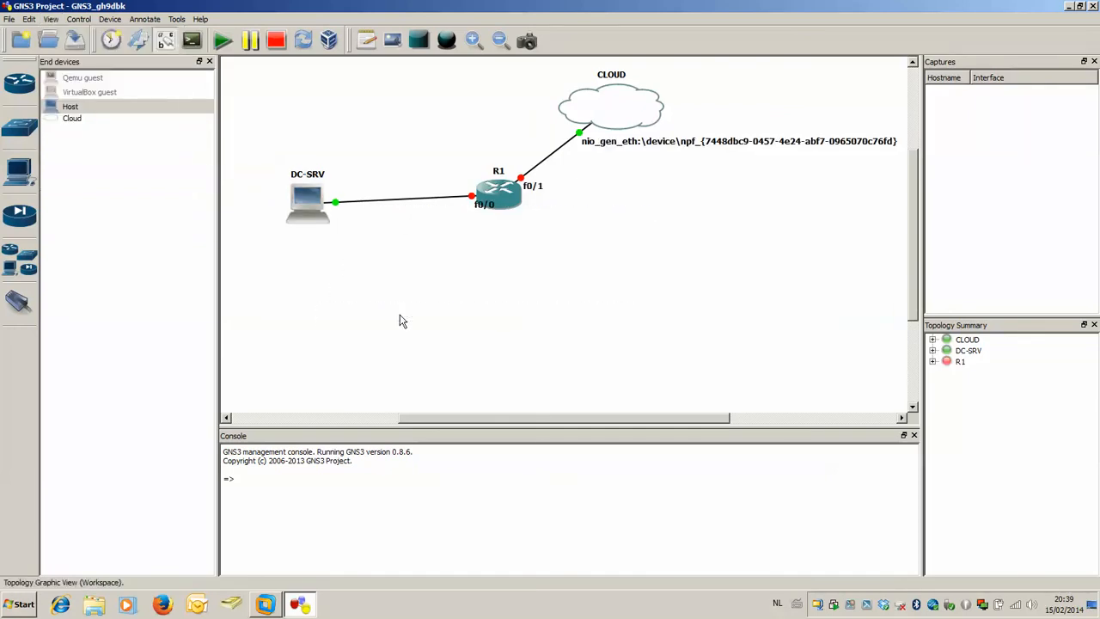
click(765, 148)
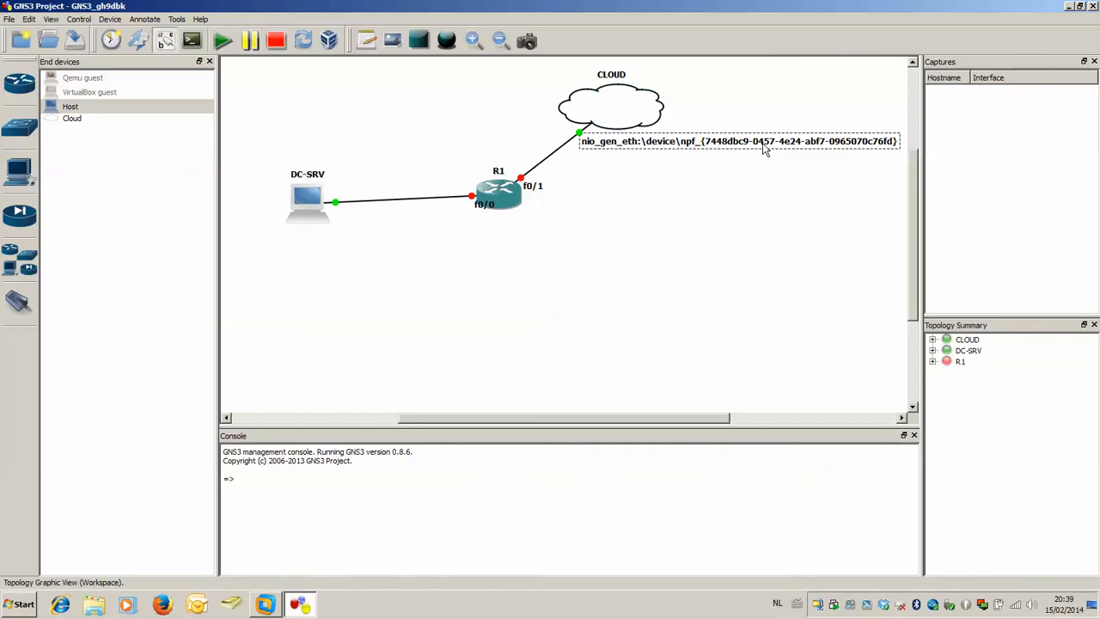
key(Delete)
click(477, 211)
drag(478, 213, 464, 219)
Start all devices in the topology and select router R1.
click(221, 43)
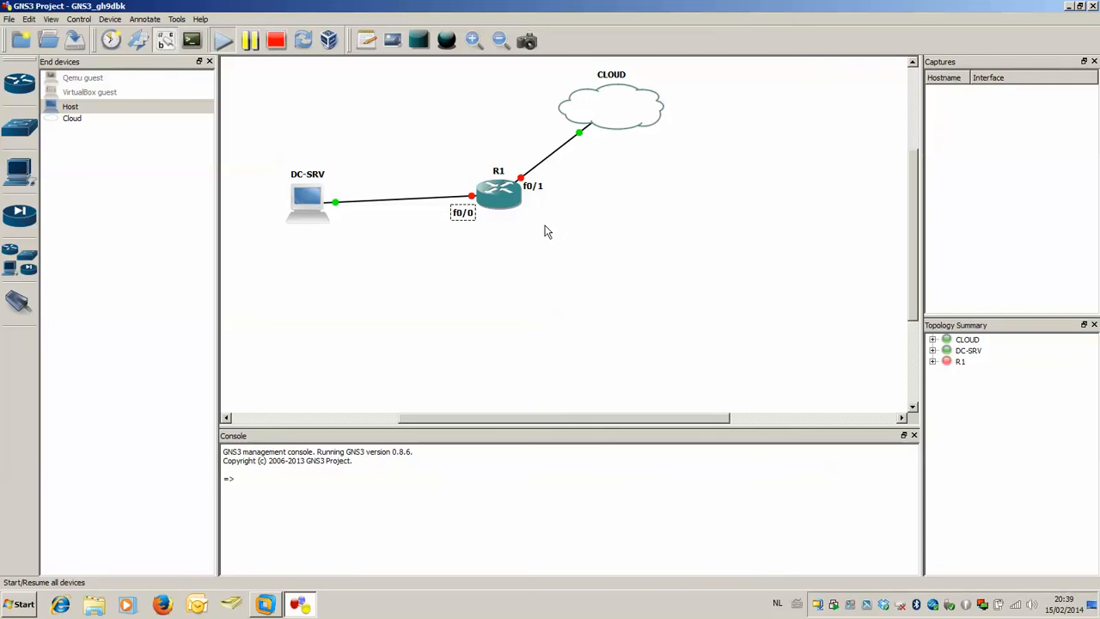
click(850, 607)
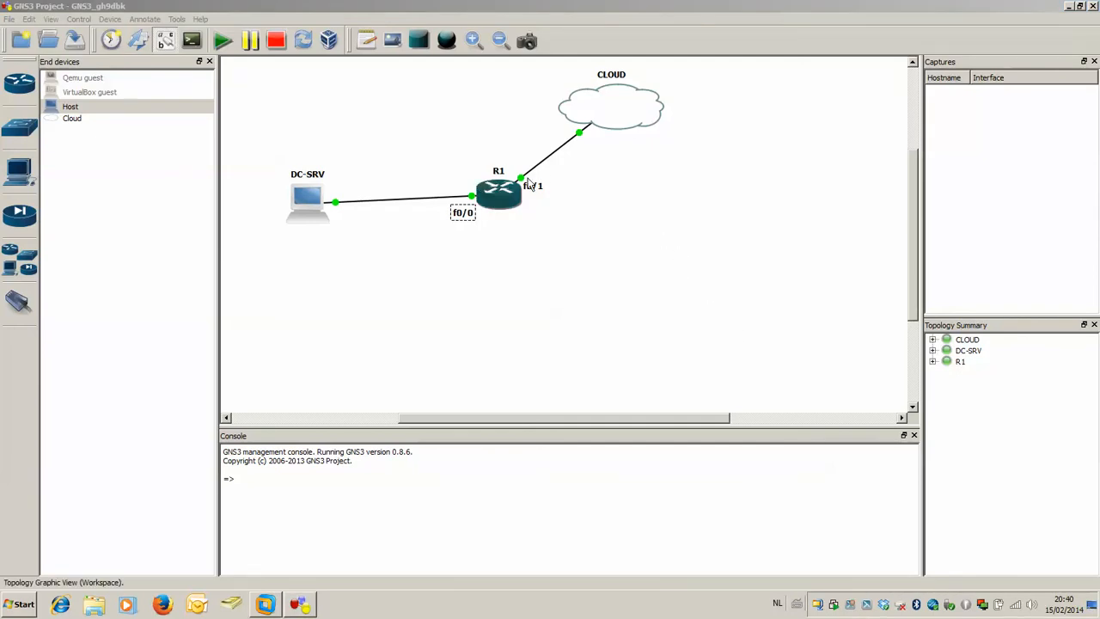
click(504, 192)
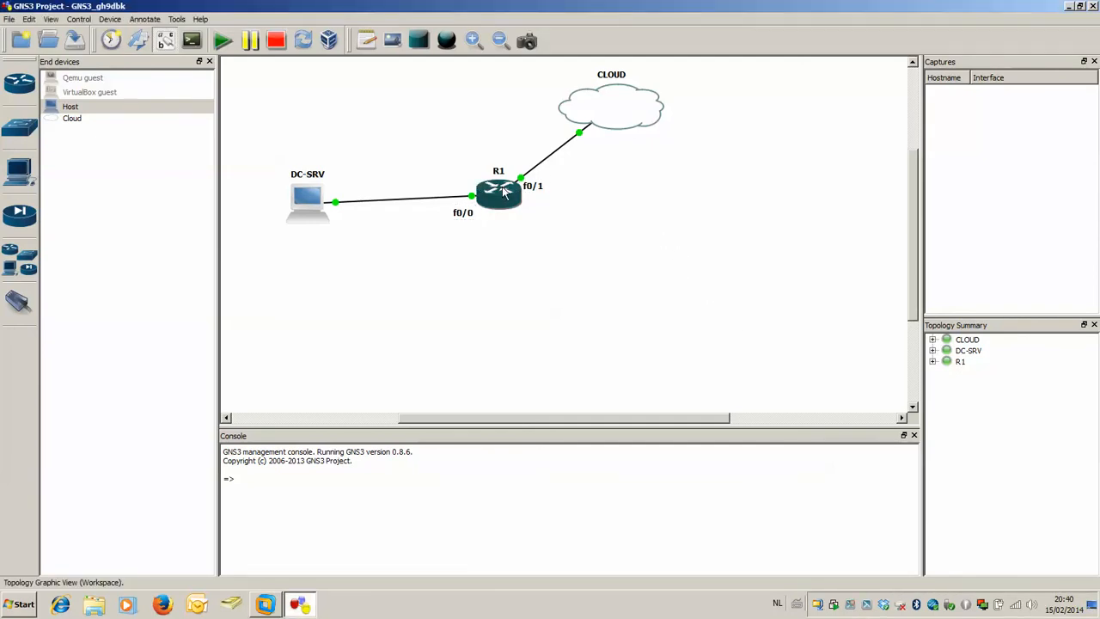
Open R1's console, reopen it as a fresh session, and move its window below the topology's links.
double_click(505, 192)
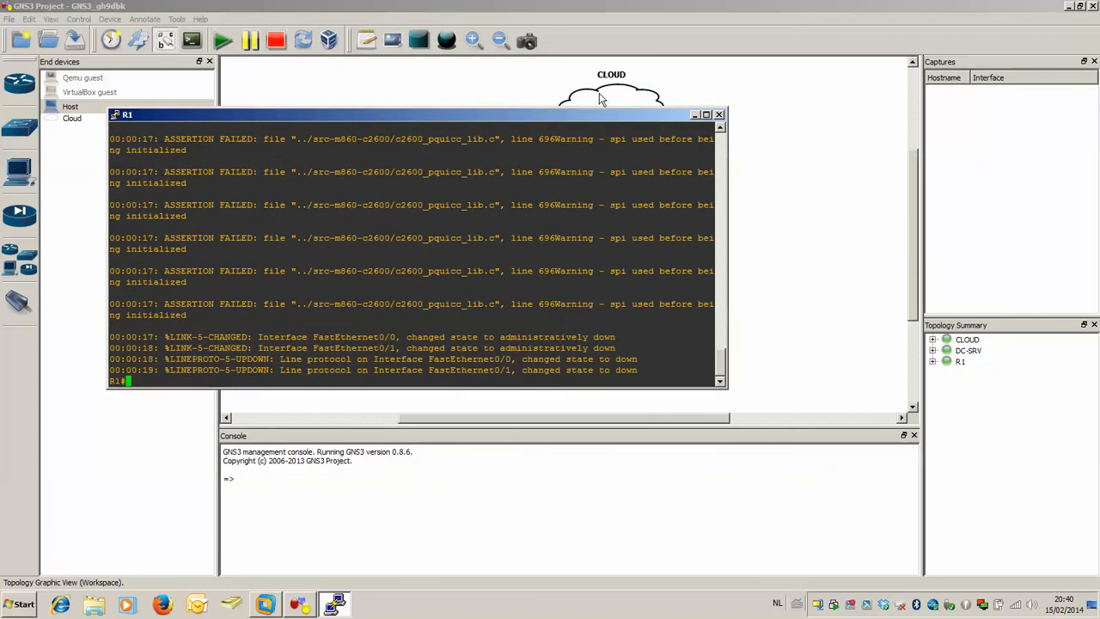
click(719, 114)
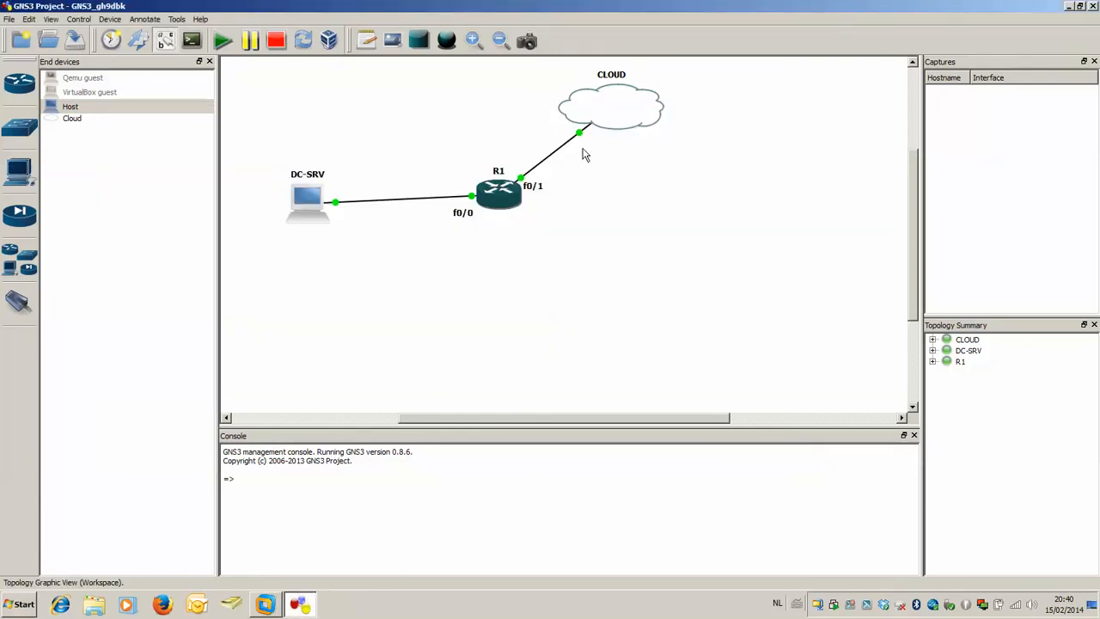
double_click(508, 192)
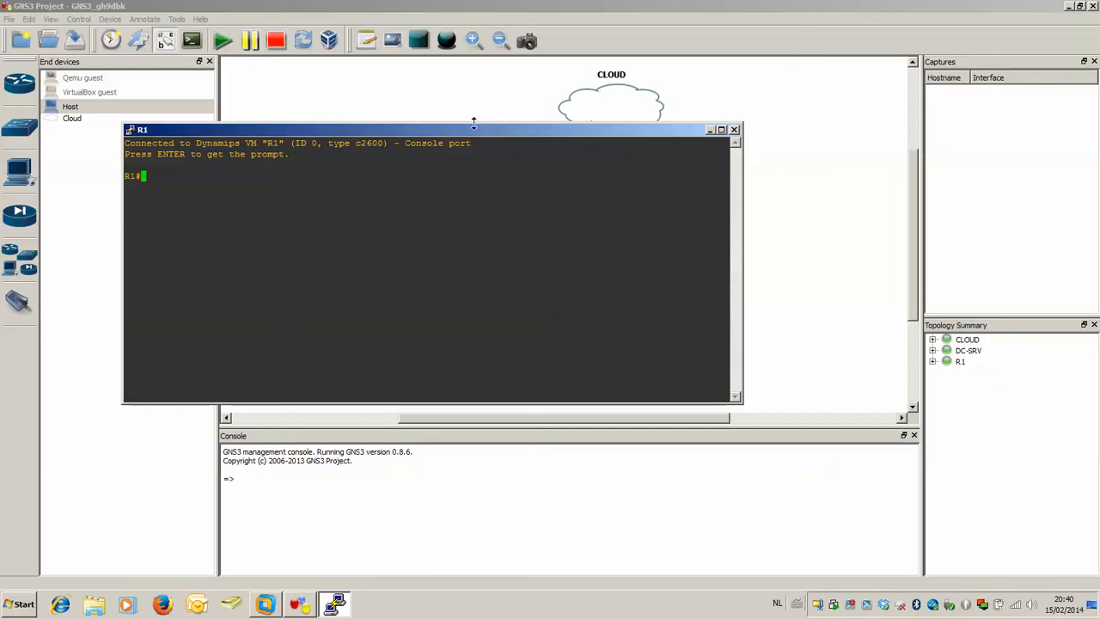
drag(473, 130, 500, 233)
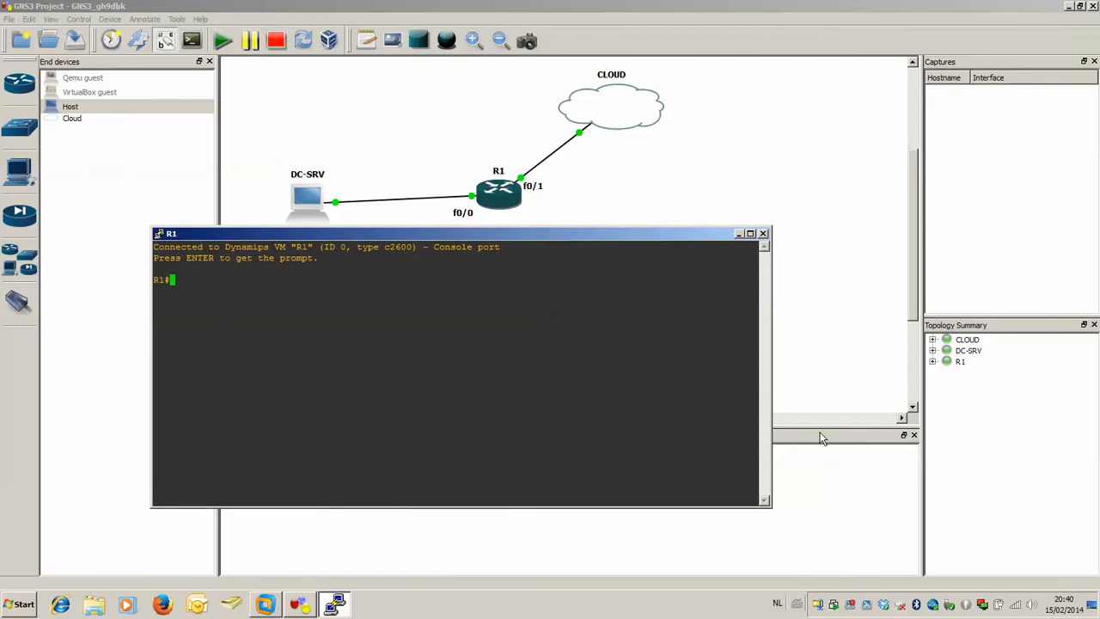
Enter global configuration mode on R1 with conf t and select interface f0/0.
text(conf t)
key(Return)
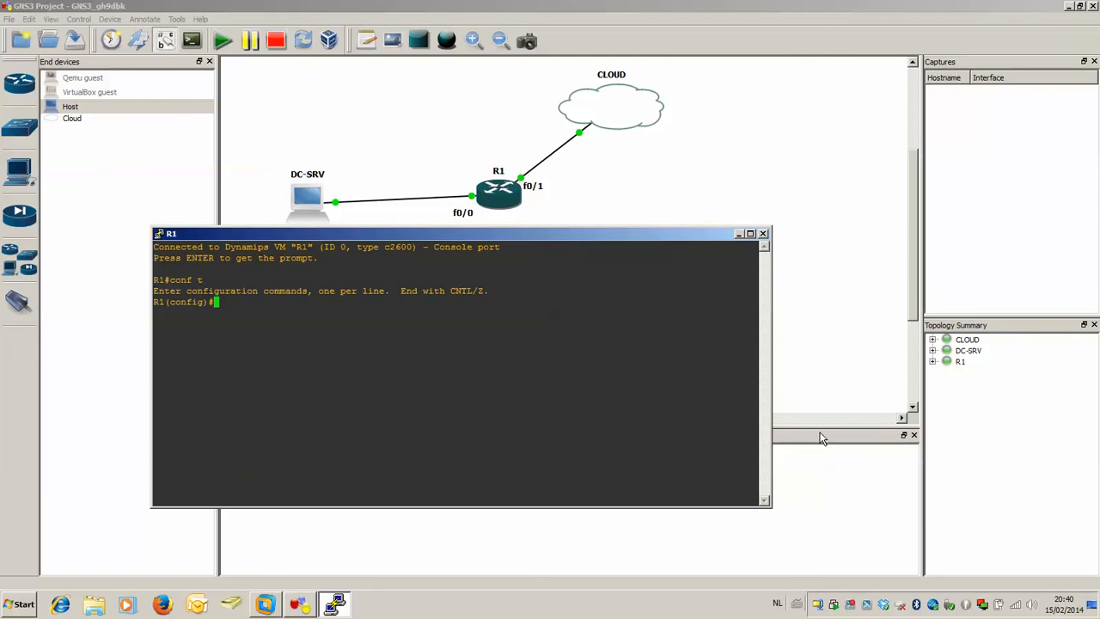
text(int f0/0)
key(Return)
Assign IP address 10.0.0.1 with mask 255.0.0.0 to f0/0 and enable the interface with no sh.
text(ip a)
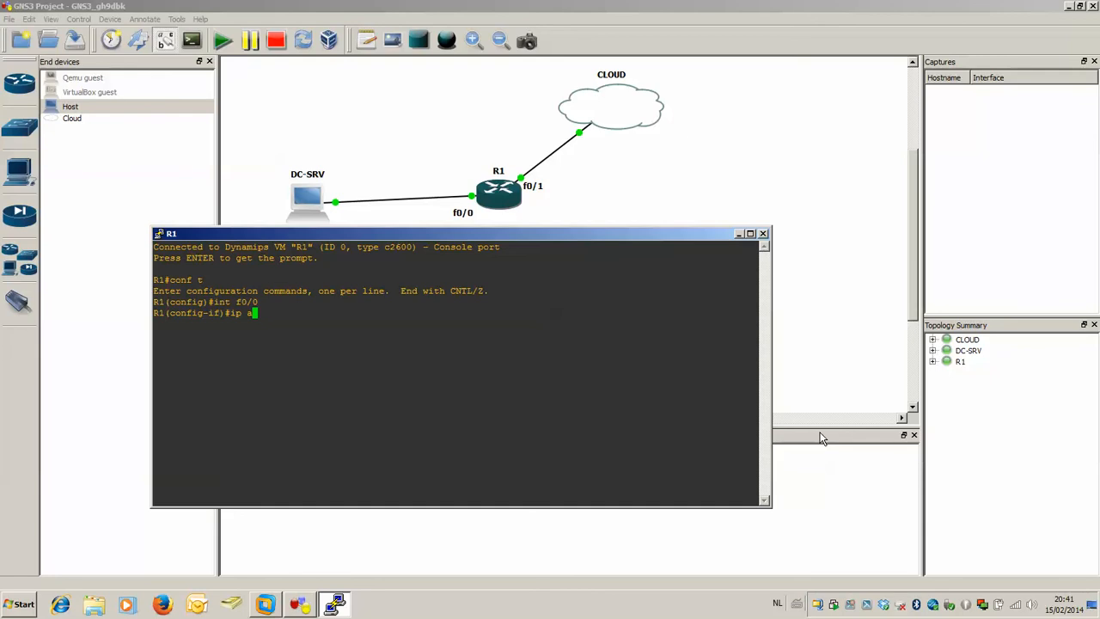
text(dd 10.0.0.1 255.0.0.0)
key(Return)
text(no sh)
key(Return)
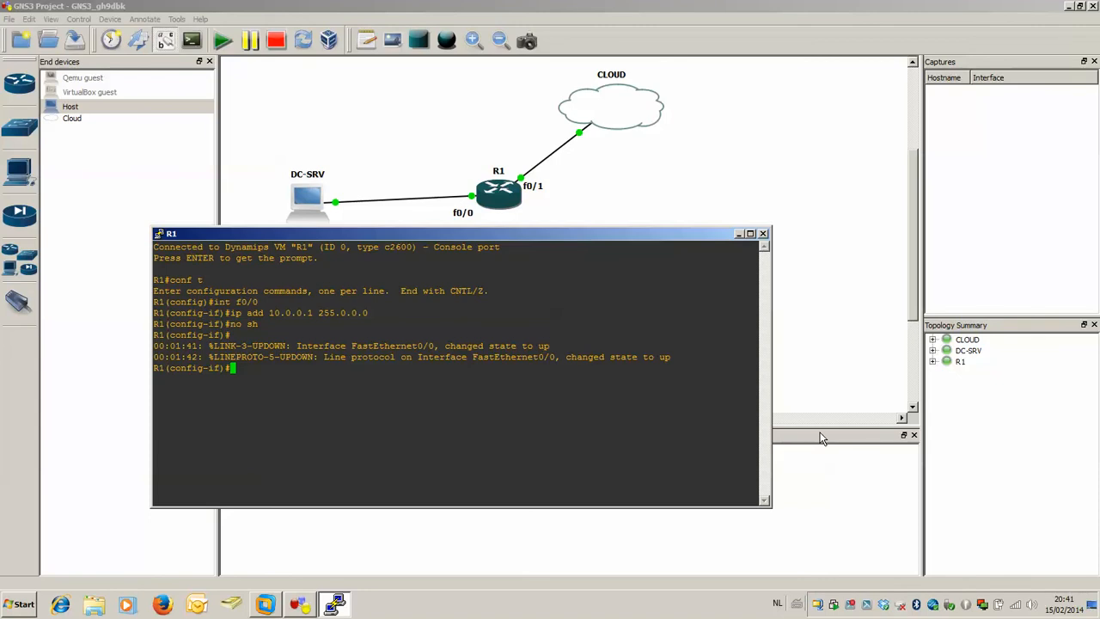
Select interface f0/1 on R1 and begin its ip add command without an address.
text(int f0/1)
key(Return)
text(ipa)
key(BackSpace)
text(add)
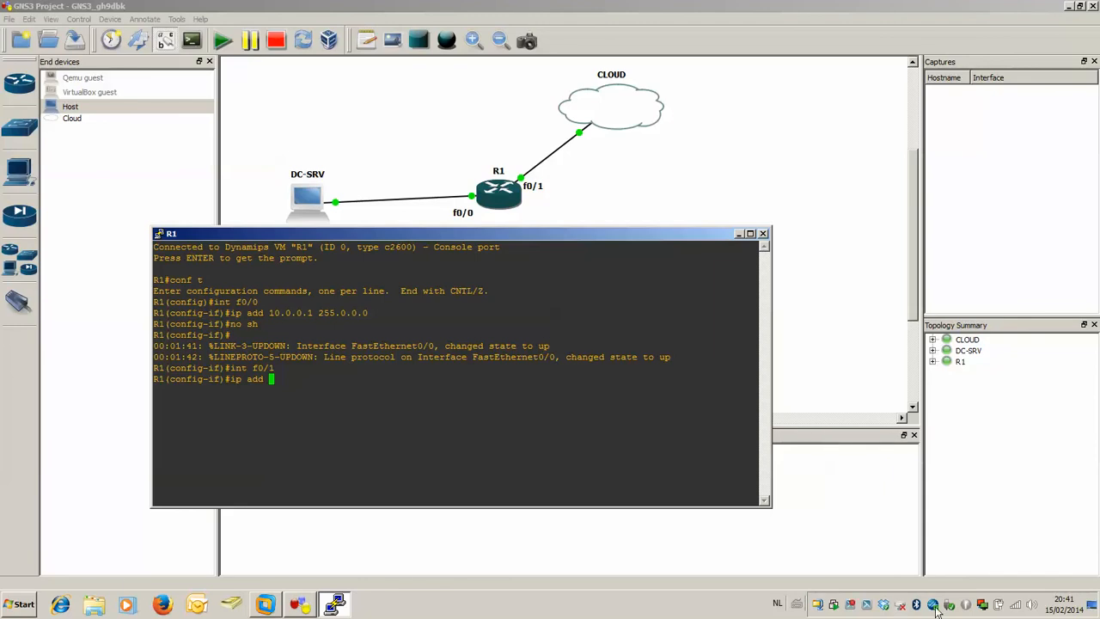
Look up the host's Loopback Adapter IPv4 address and subnet mask through the Network and Sharing Center, and close its properties unchanged.
click(1016, 610)
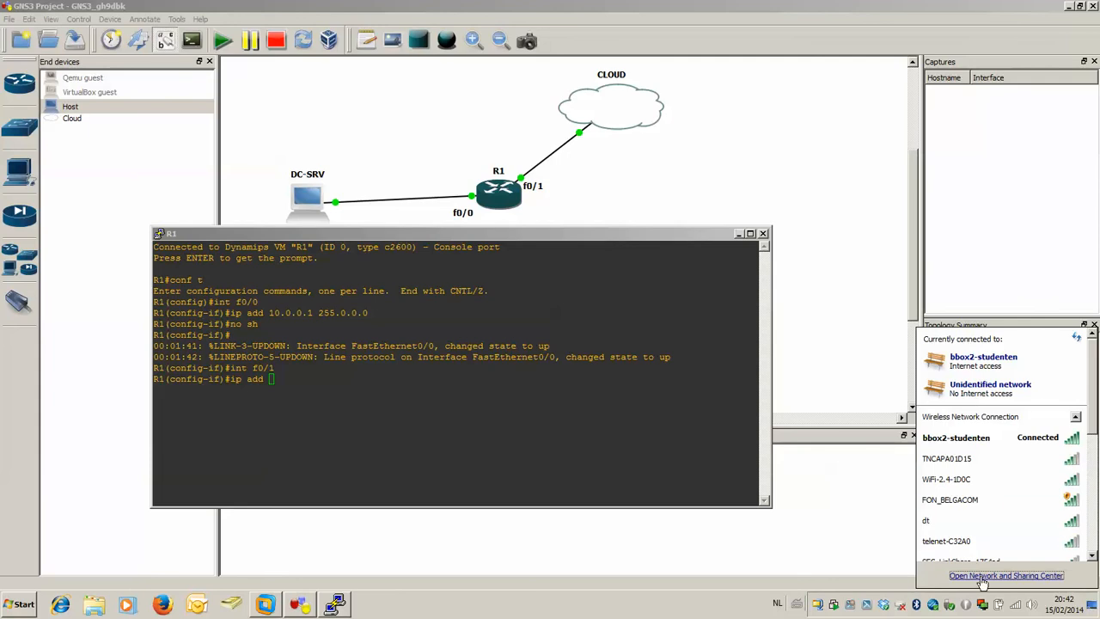
right_click(1020, 605)
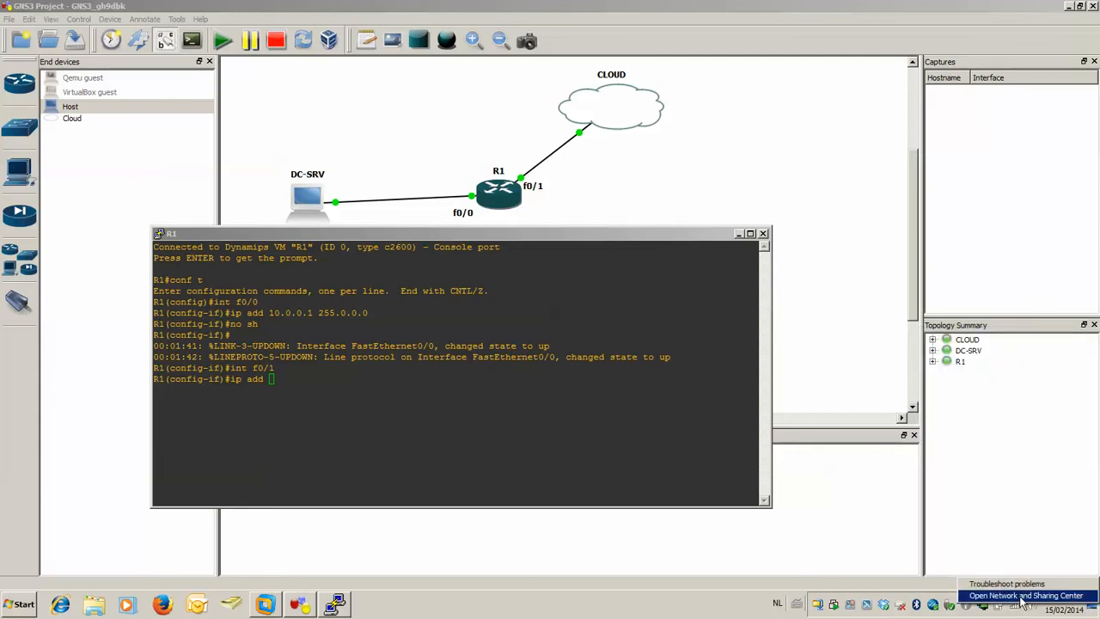
click(1022, 596)
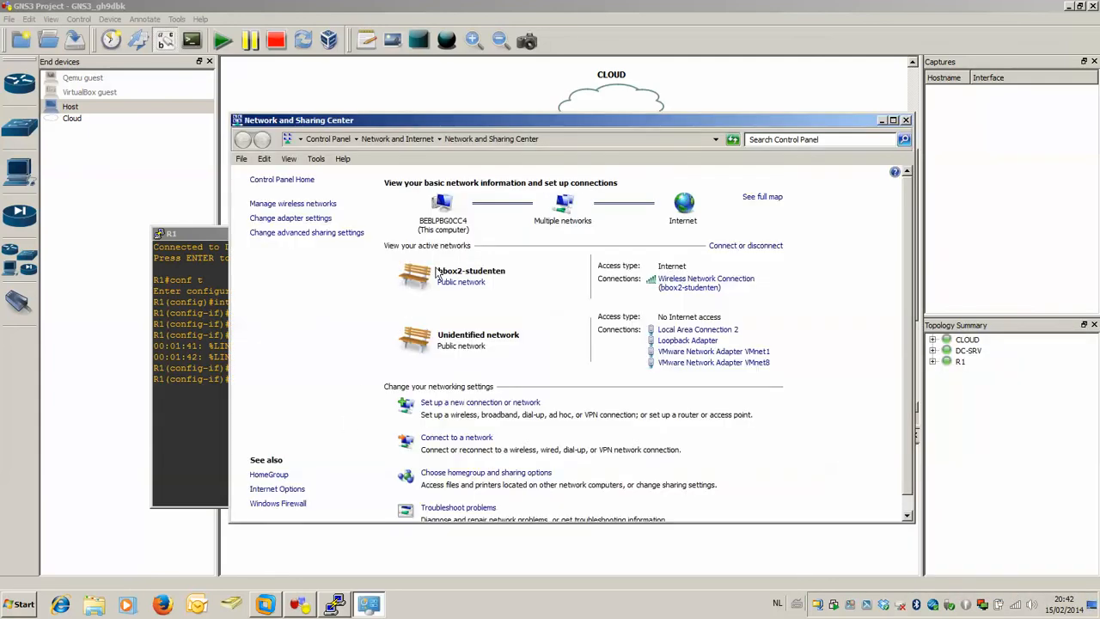
click(313, 219)
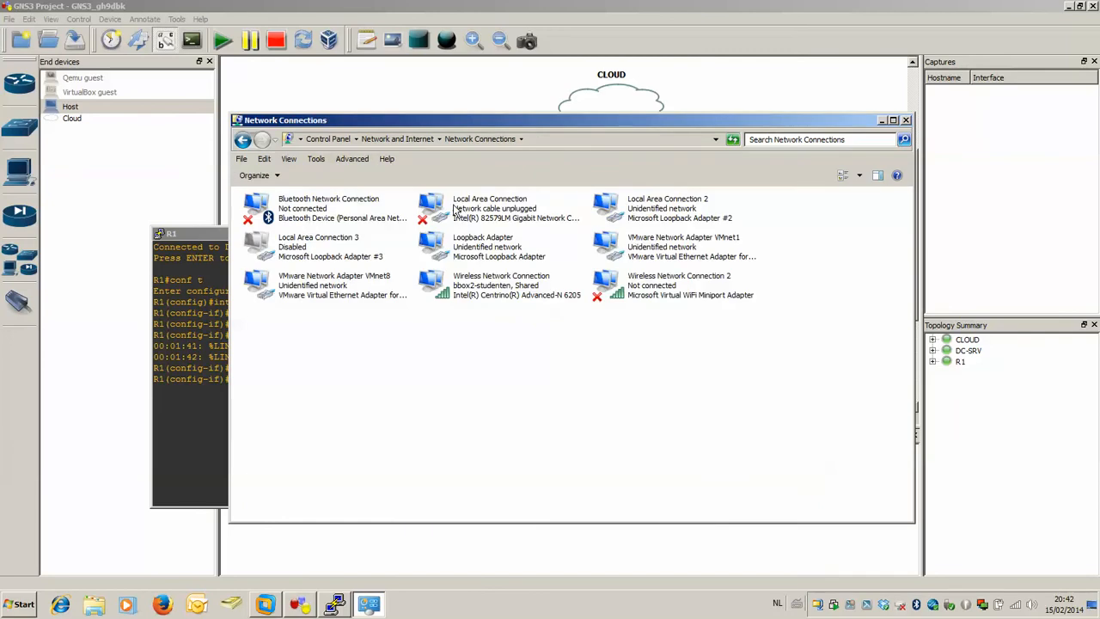
right_click(466, 249)
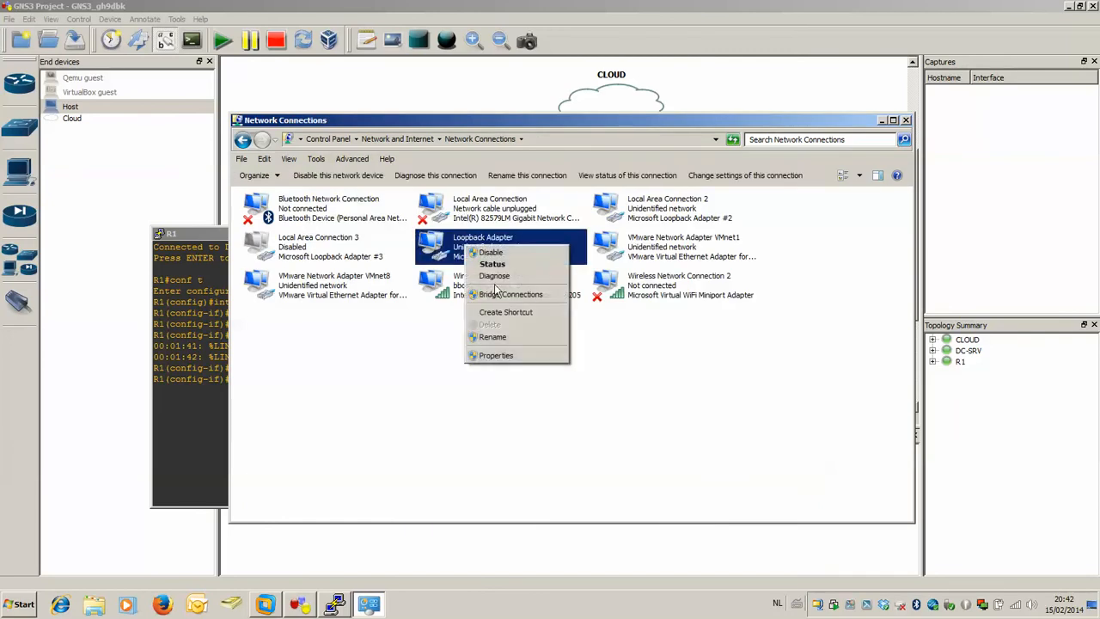
click(495, 355)
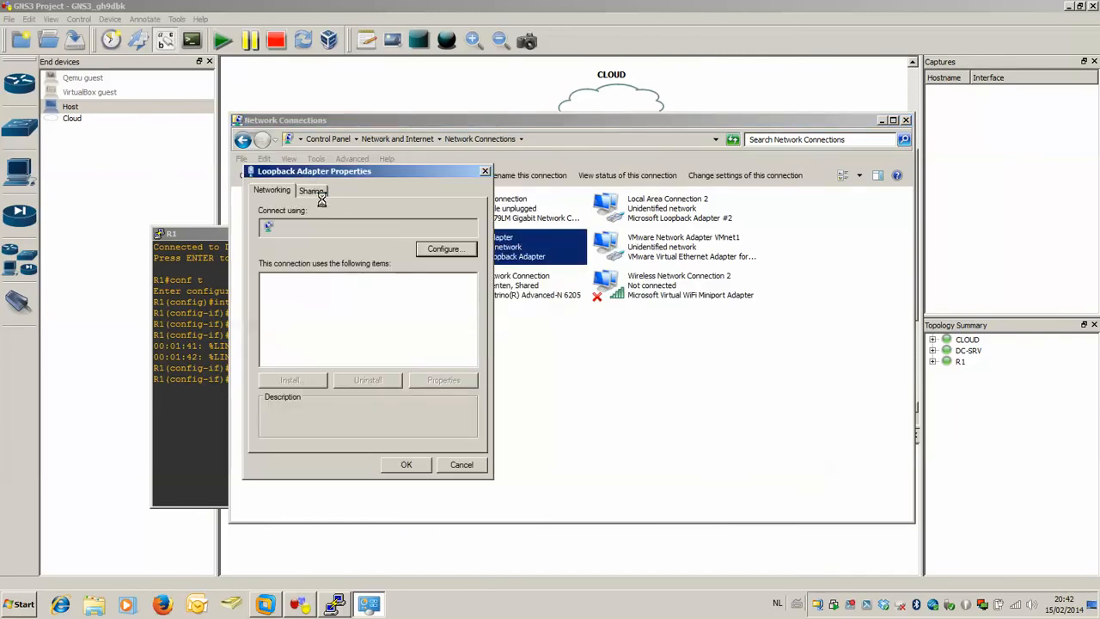
scroll(347, 342, down, 1)
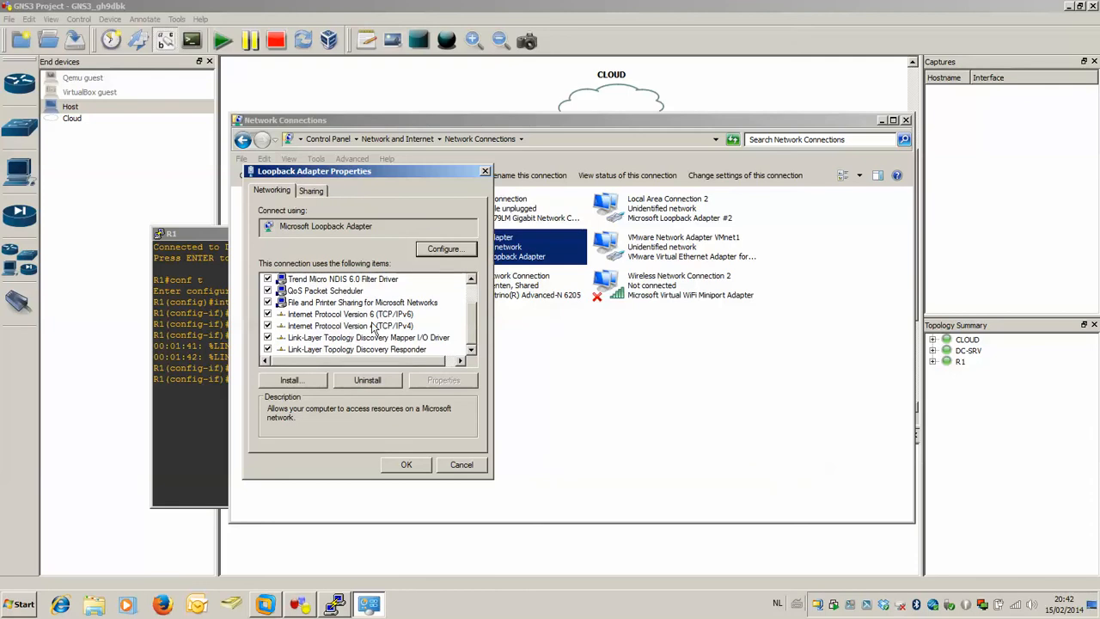
double_click(376, 326)
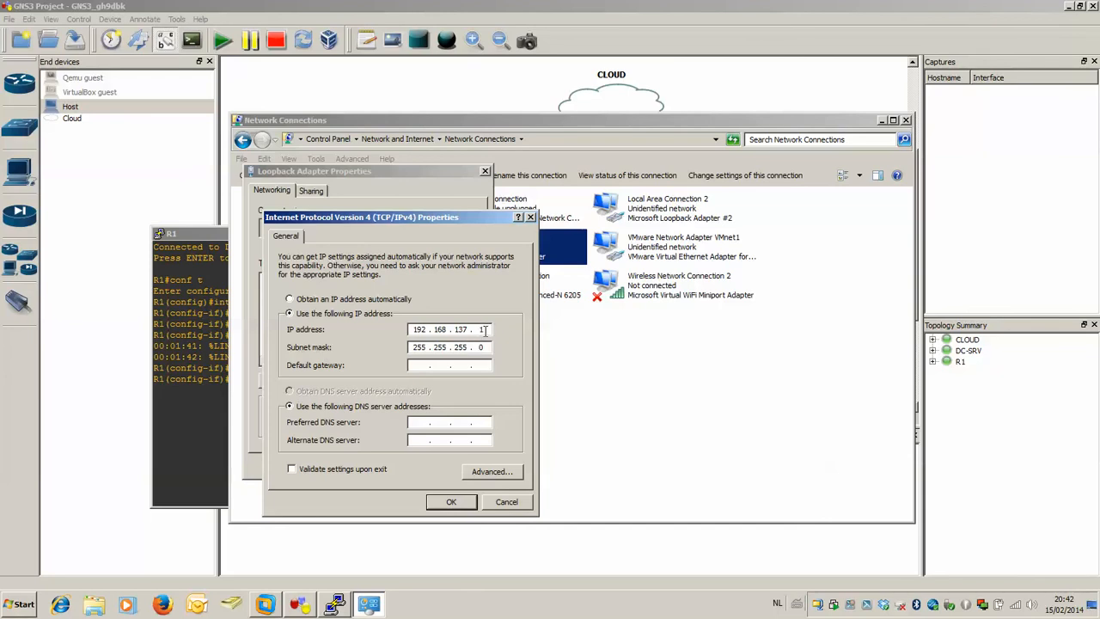
click(499, 503)
click(461, 464)
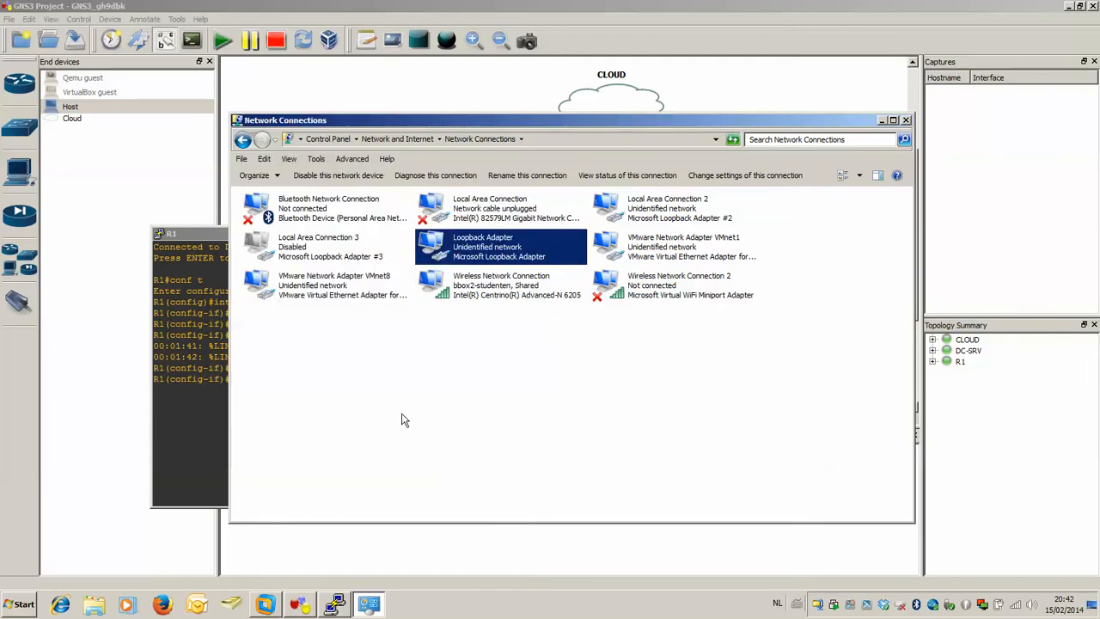
Return to R1's console and complete f0/1's ip add command with address 192.168.137.254 and mask 255.255.255.0.
click(222, 420)
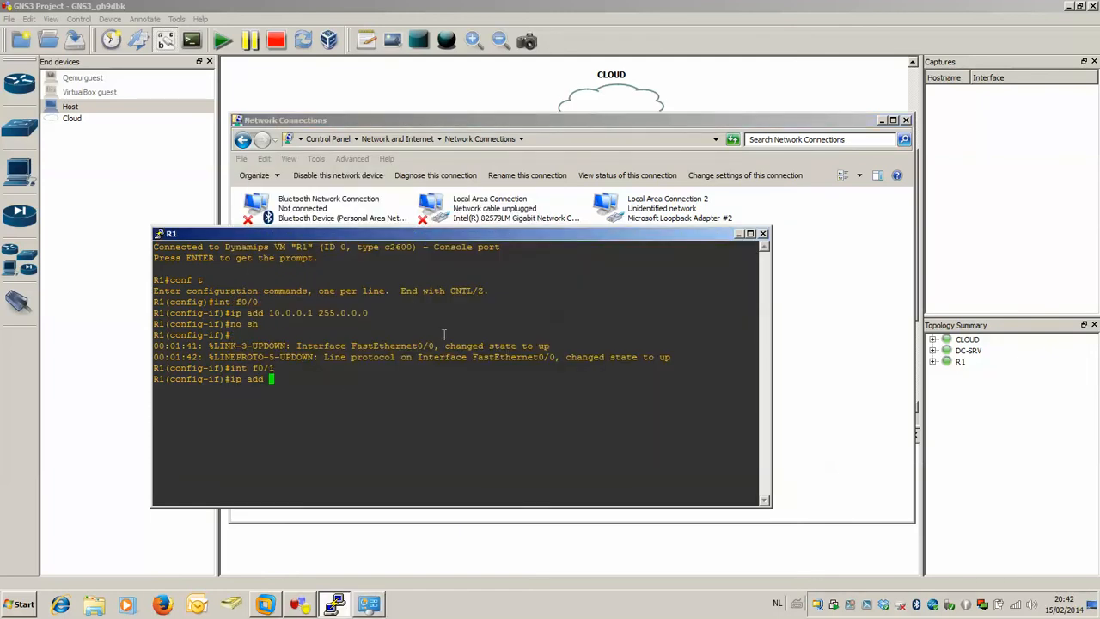
text(192.168.137.254 255.255.255)
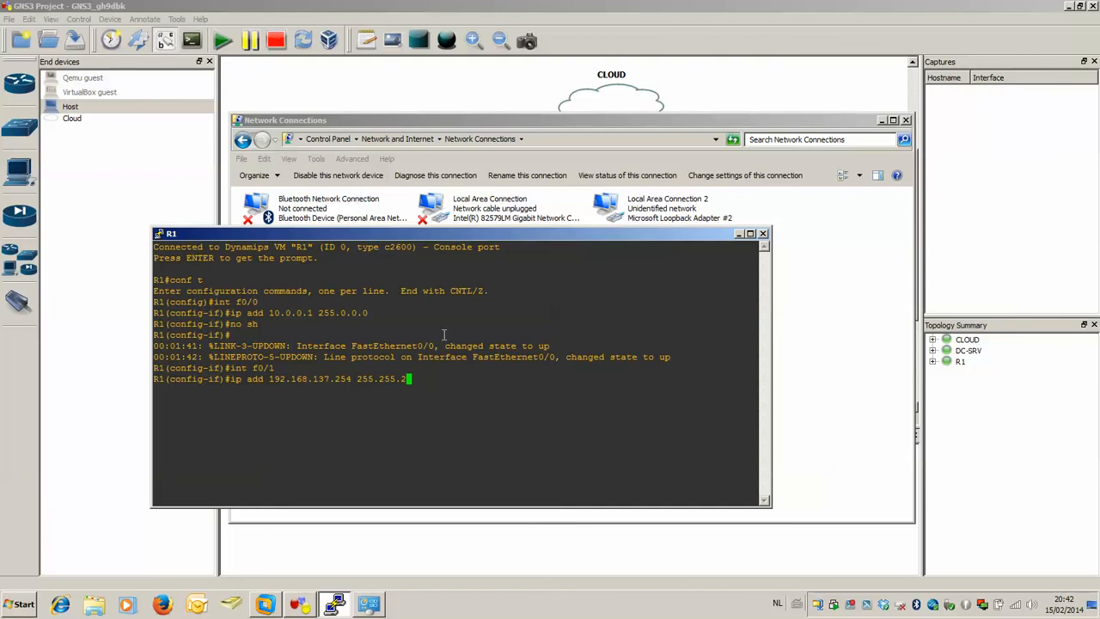
text(.0)
key(Return)
Enable interface f0/1 on R1 with no sh and exit to global configuration mode.
text(no sh)
key(Return)
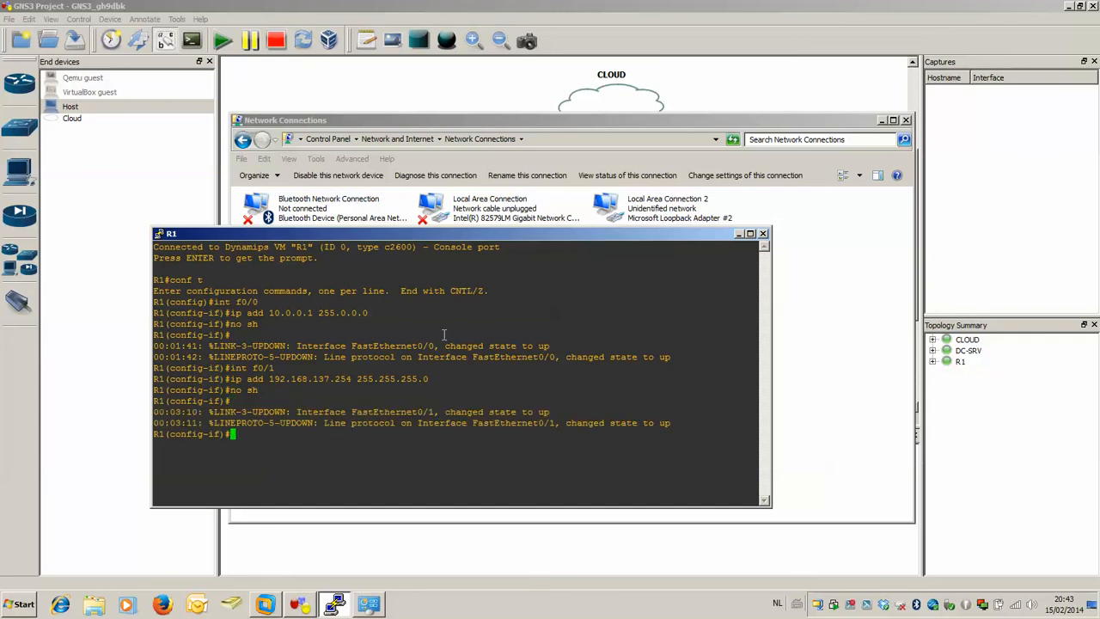
text(exit)
key(Return)
Add the default route ip route 0.0.0.0 0.0.0.0 192.168.137.1 on R1 and exit configuration mode.
text(ip route 0.0.0.0 0.0.0.0 )
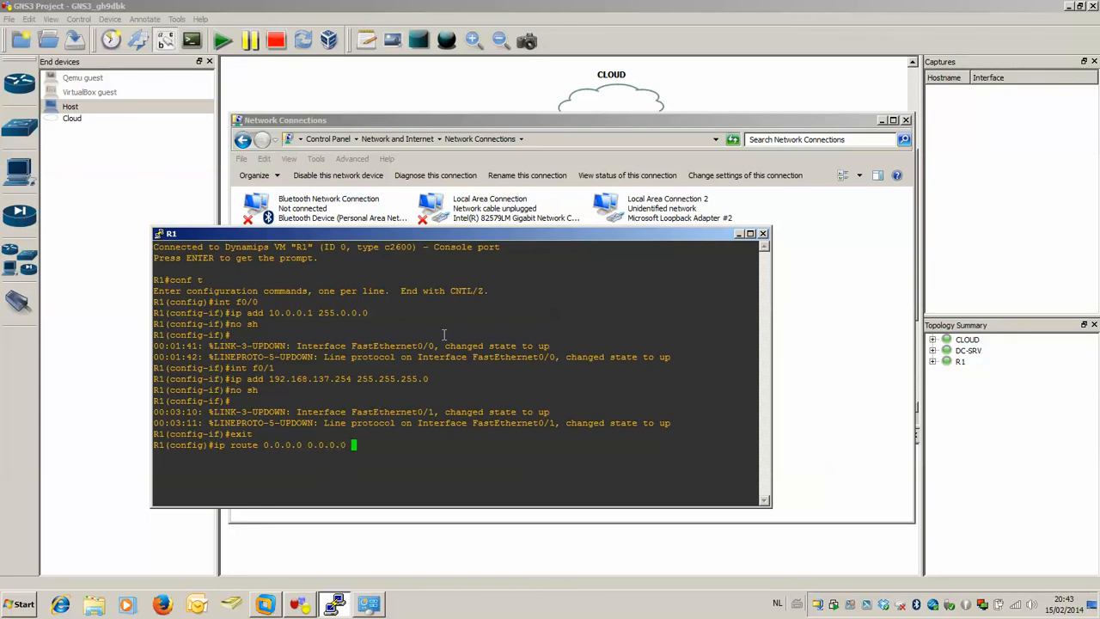
text(192.168.137.1)
key(Return)
text(exit)
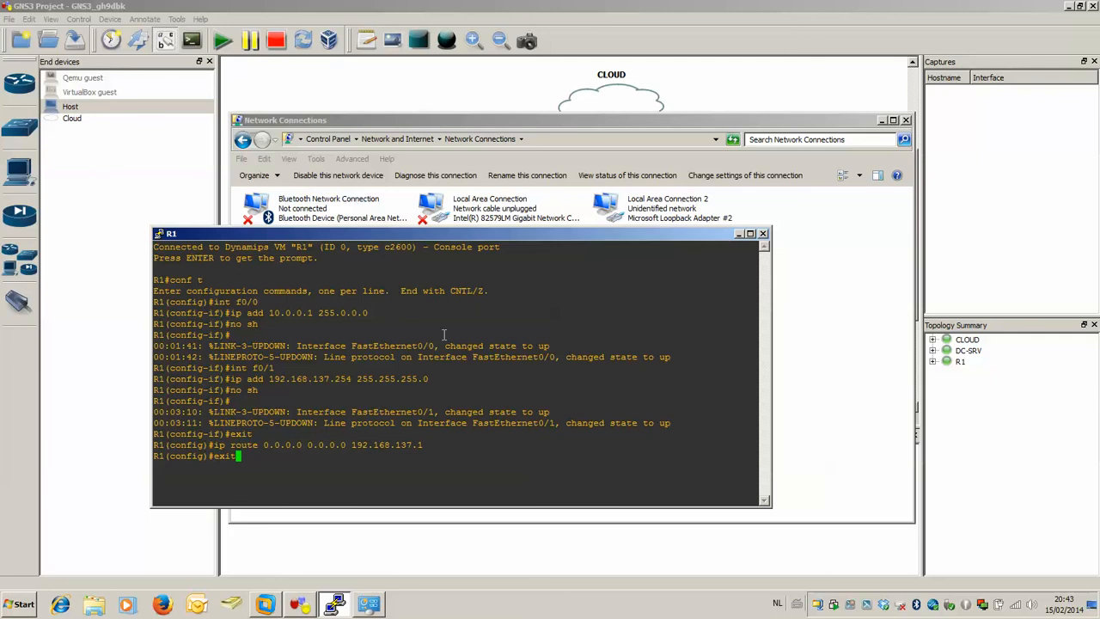
key(Return)
click(853, 606)
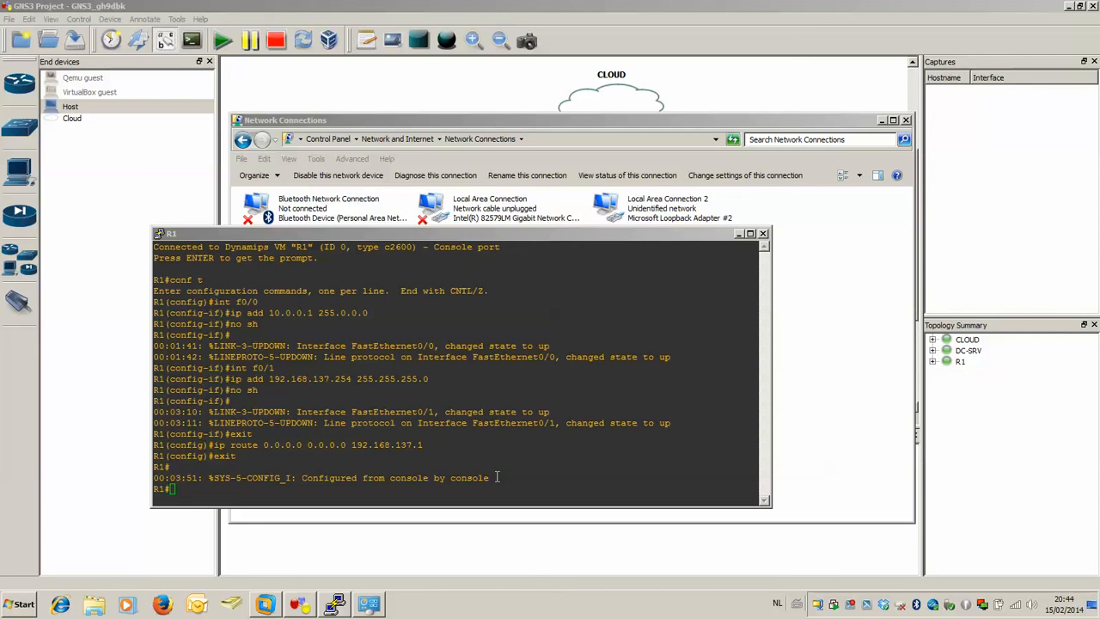
Test R1's internet connectivity by running ping 8.8.8.8 twice from its console.
click(206, 481)
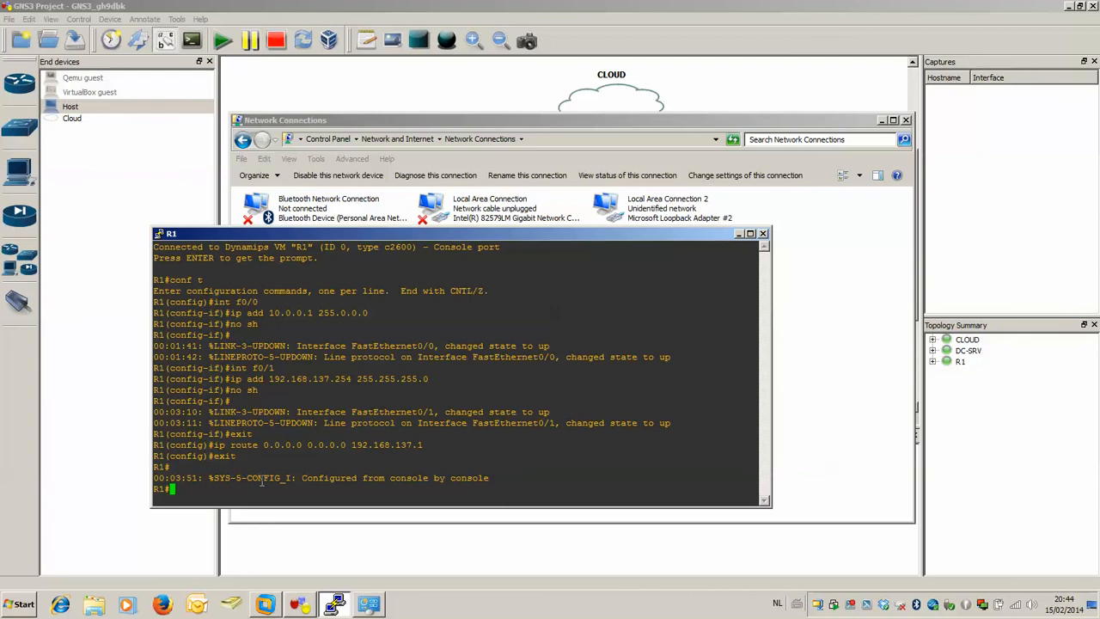
text(ping 8.8.8.8)
key(Return)
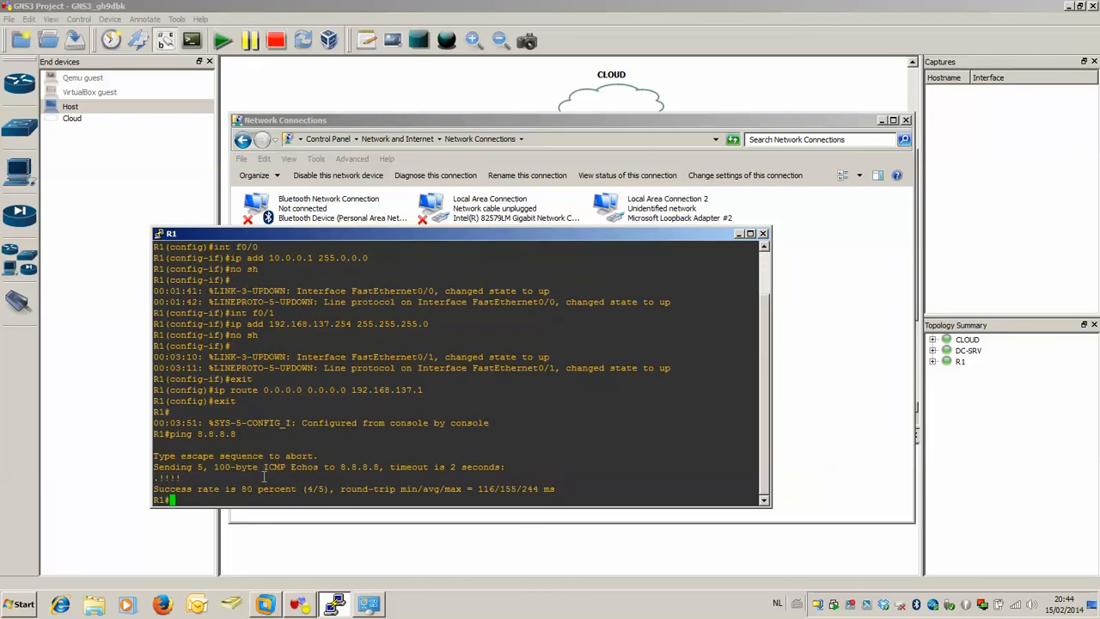
key(Up)
key(Return)
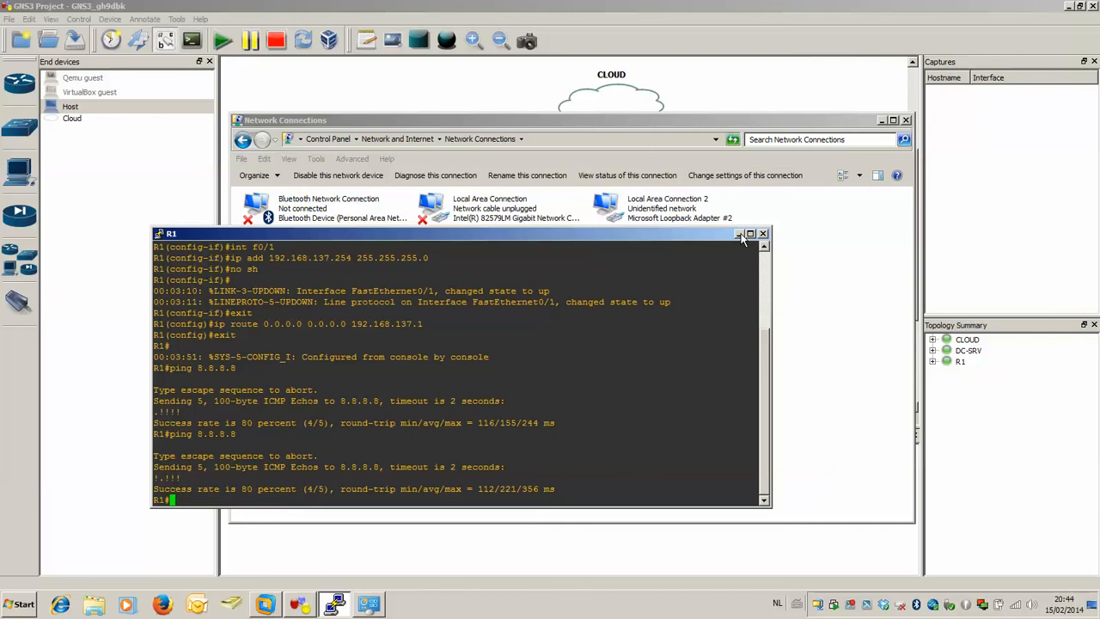
Switch to VMware Workstation, open the IPv4 properties of DC-SRV's Local Area Connection, and choose to use a manual IP address.
click(273, 604)
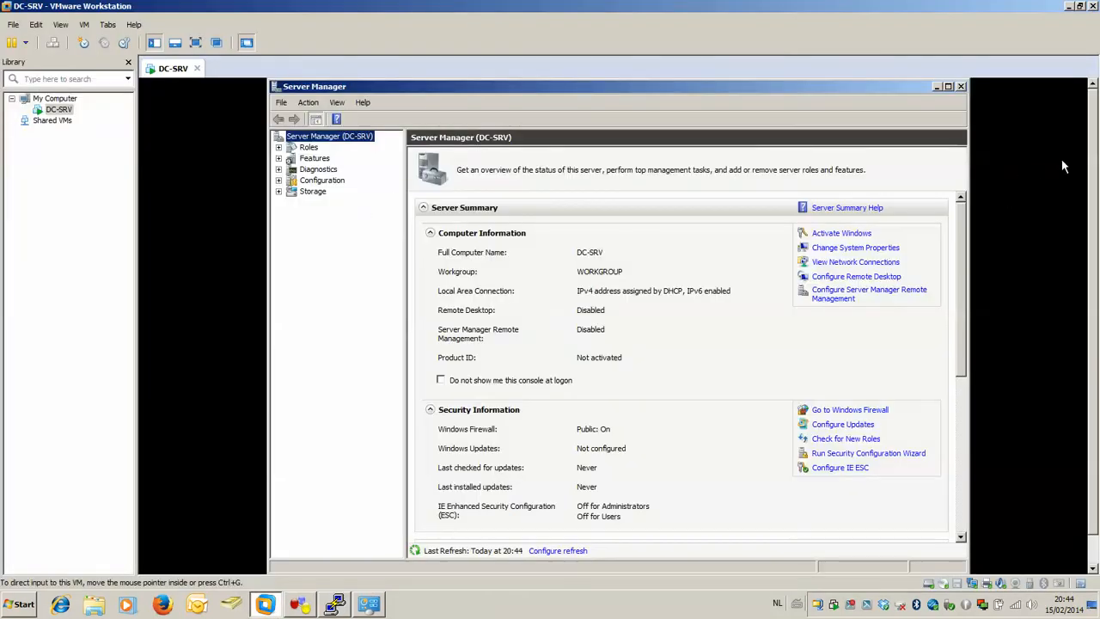
drag(1094, 164, 1096, 234)
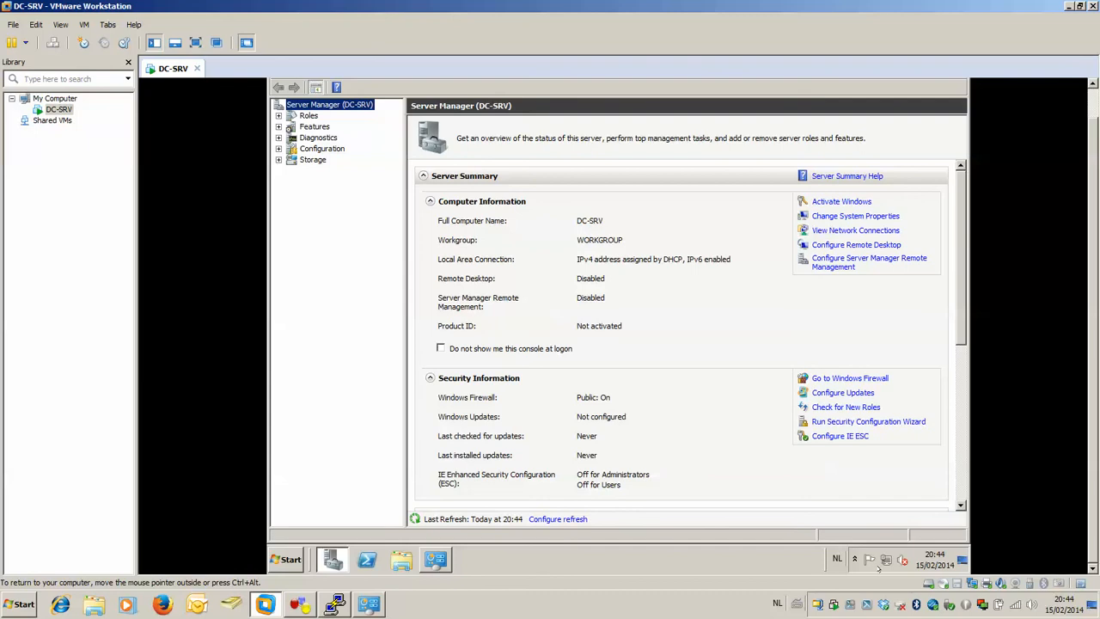
right_click(885, 558)
click(882, 554)
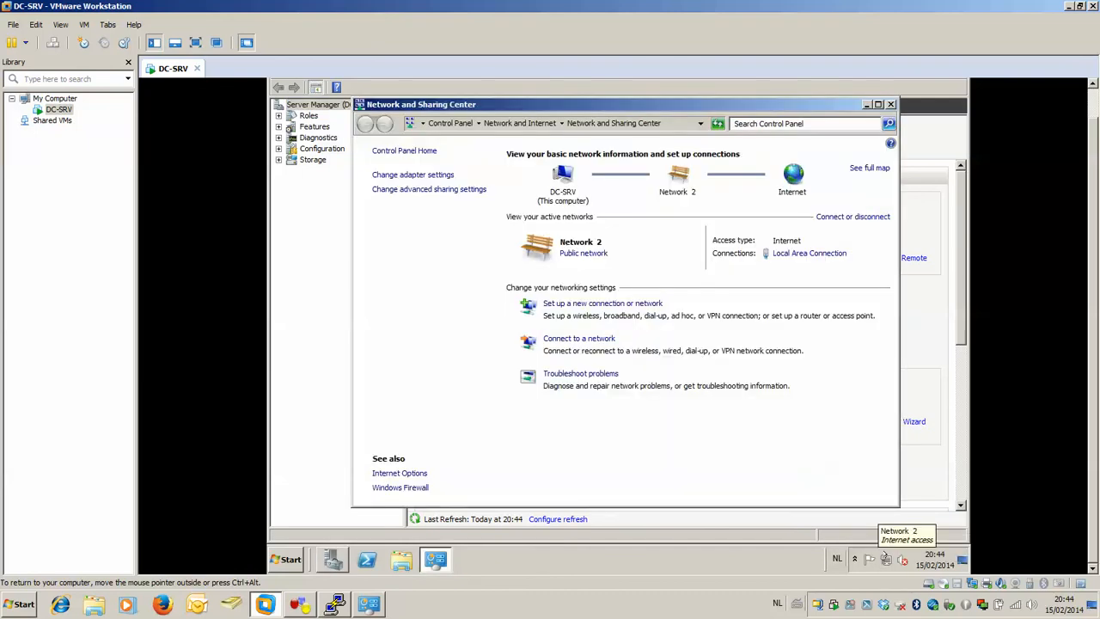
click(799, 253)
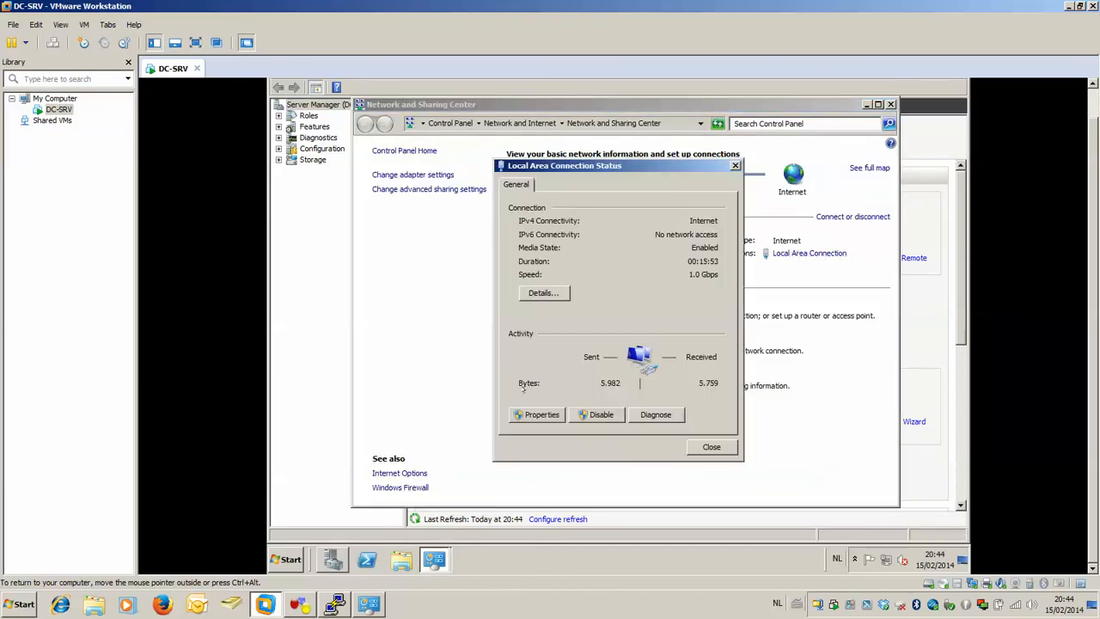
click(536, 414)
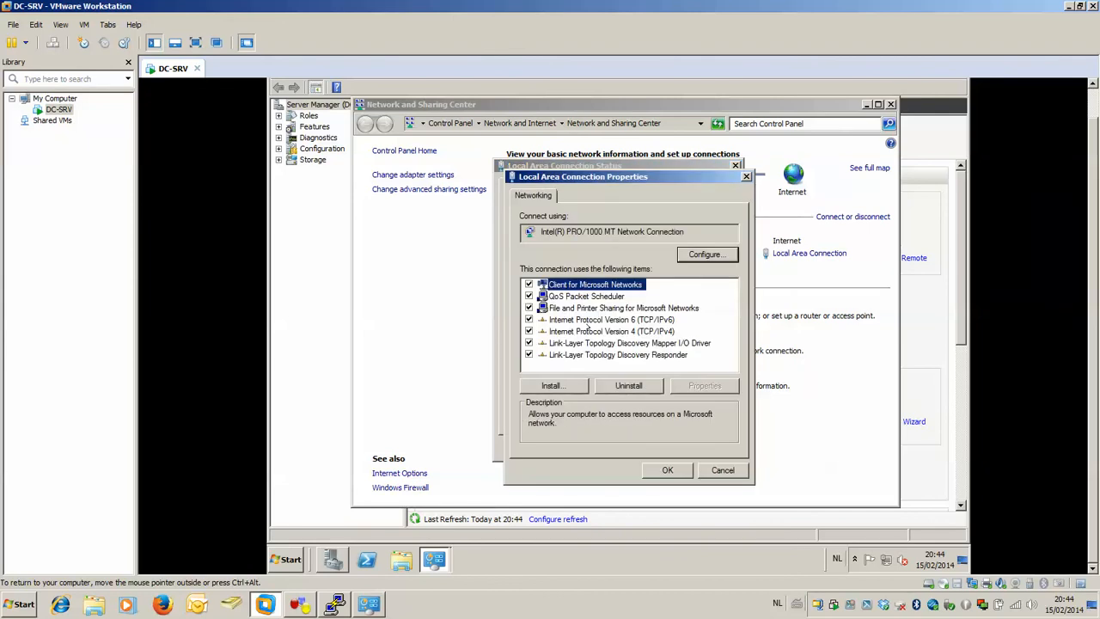
double_click(611, 331)
click(551, 319)
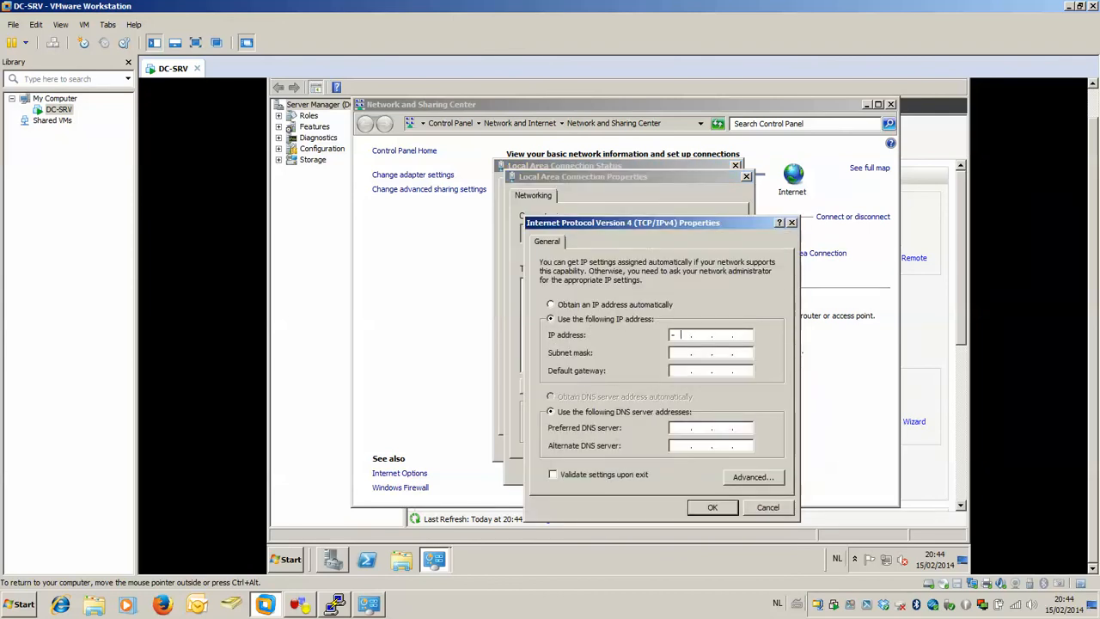
Set DC-SRV's IP address to 10.0.0.2 and its default gateway to 10.0.0.1.
text(10.0.0.2)
key(Tab)
key(Tab)
text(10.0.0.1)
Set DC-SRV's preferred DNS server to 8.8.8.8, apply the IPv4 settings, and close the connection dialogs.
key(Tab)
key(Tab)
text(8.8.8.8)
click(714, 507)
click(676, 471)
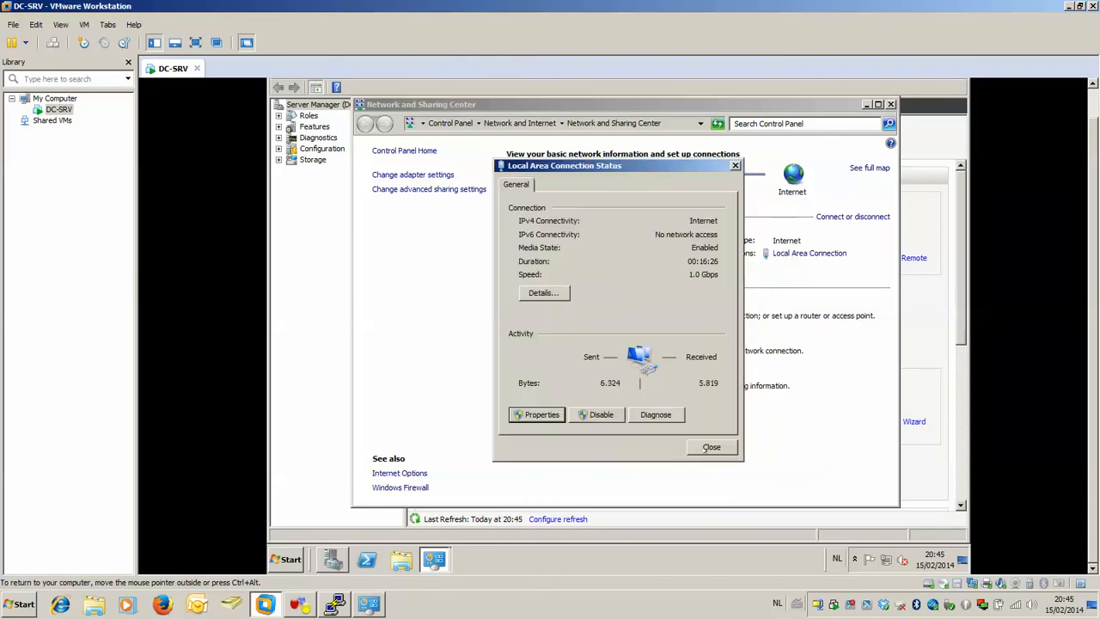
click(710, 445)
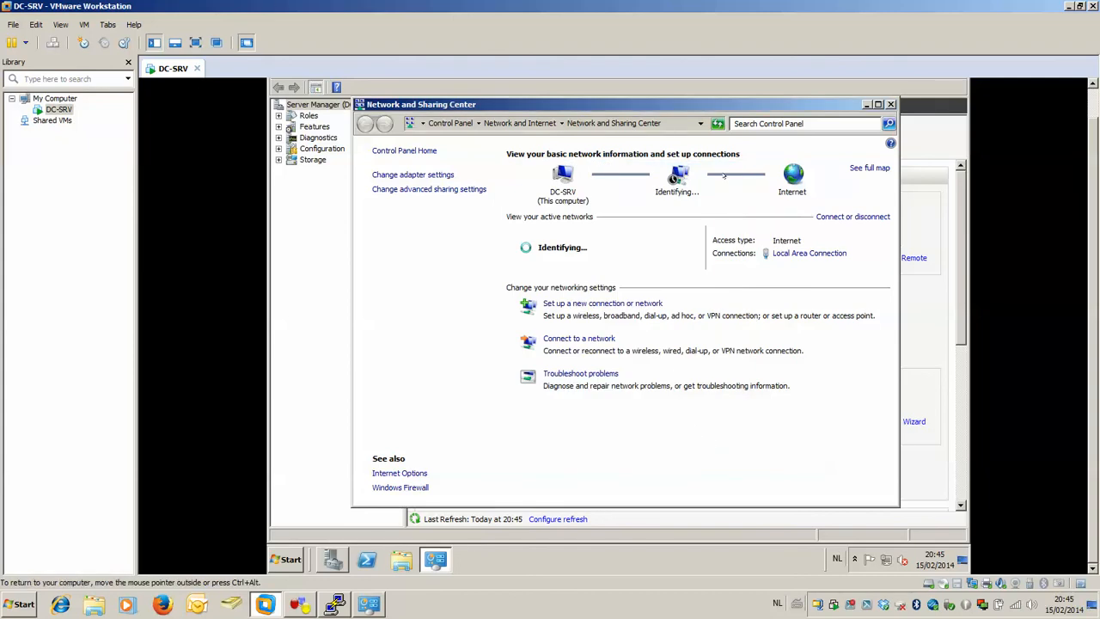
Check DC-SRV's adapter link in GNS3 and set the VM's network adapter in VMware Workstation to custom network VMnet1 (Host-only).
click(300, 604)
mouse_move(309, 207)
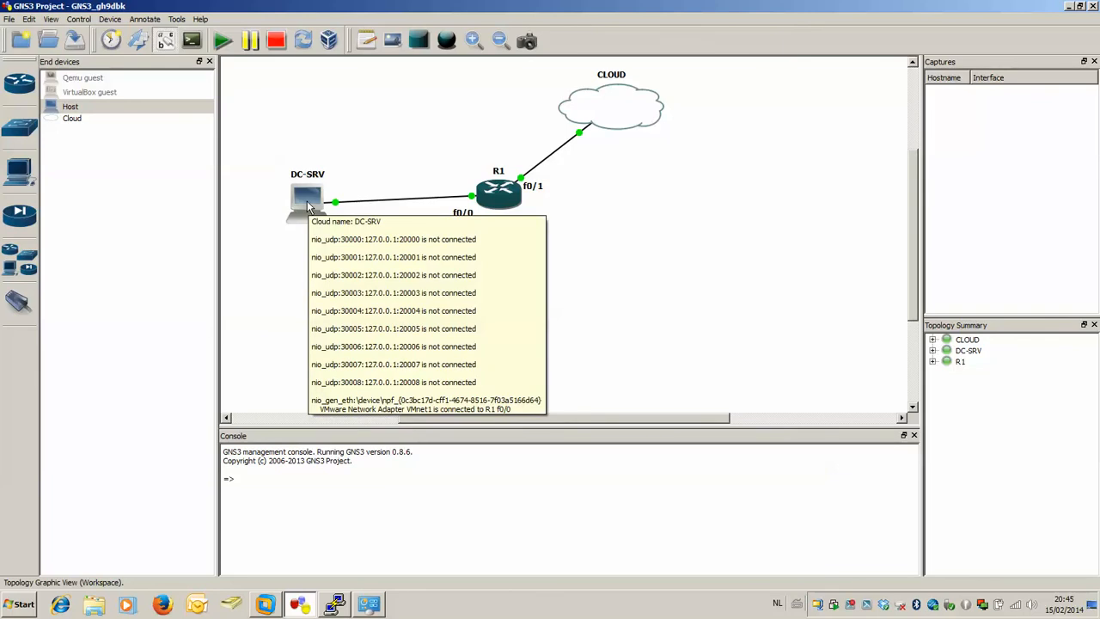
click(267, 603)
click(84, 25)
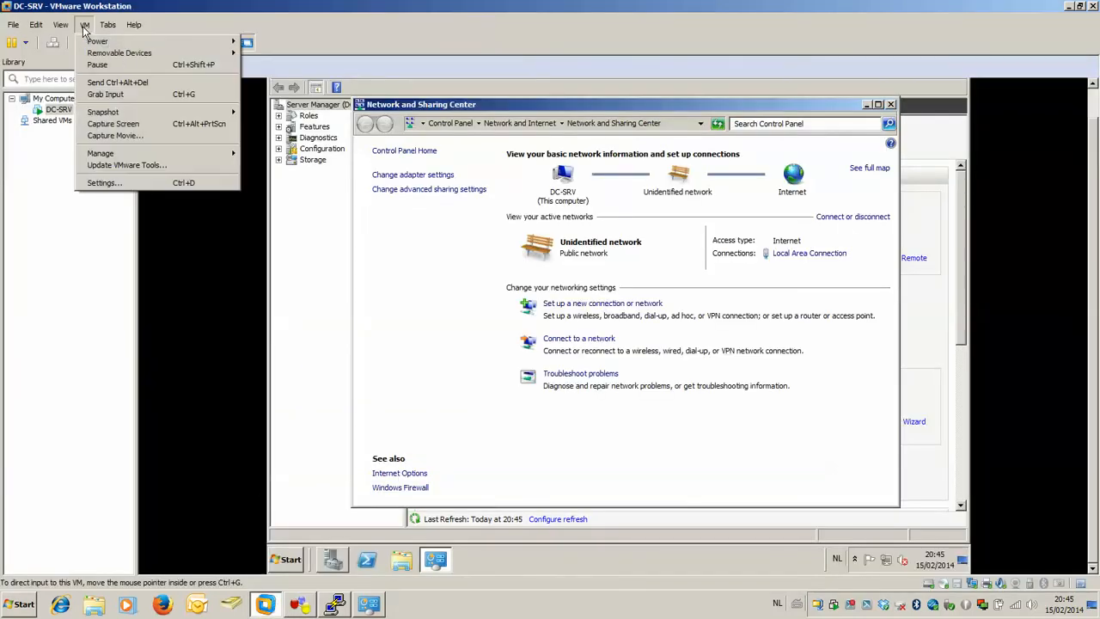
click(142, 182)
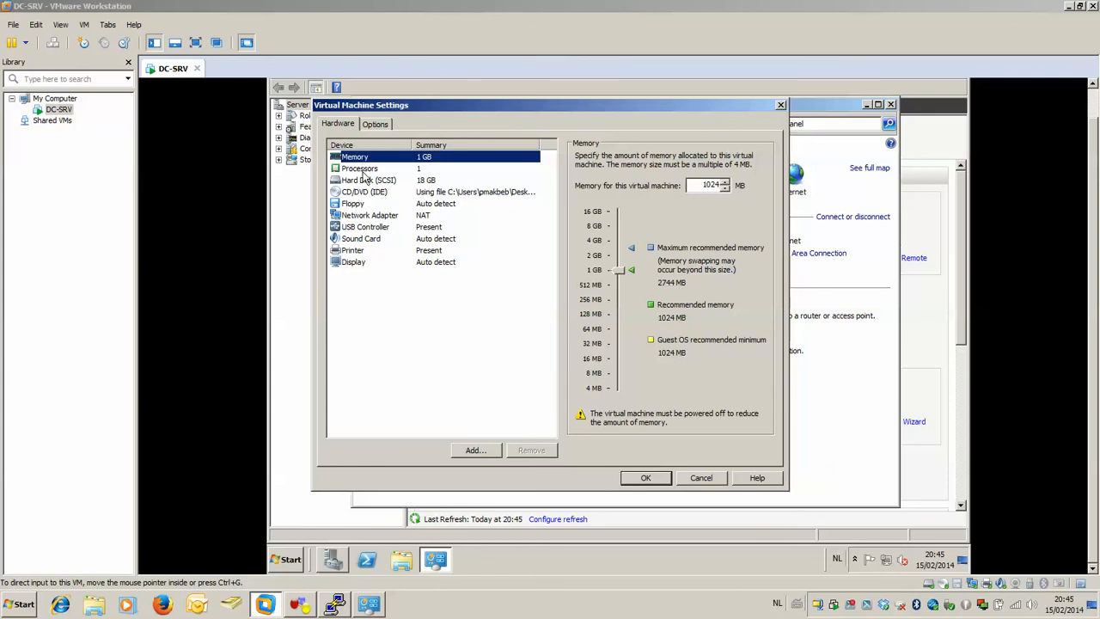
click(363, 216)
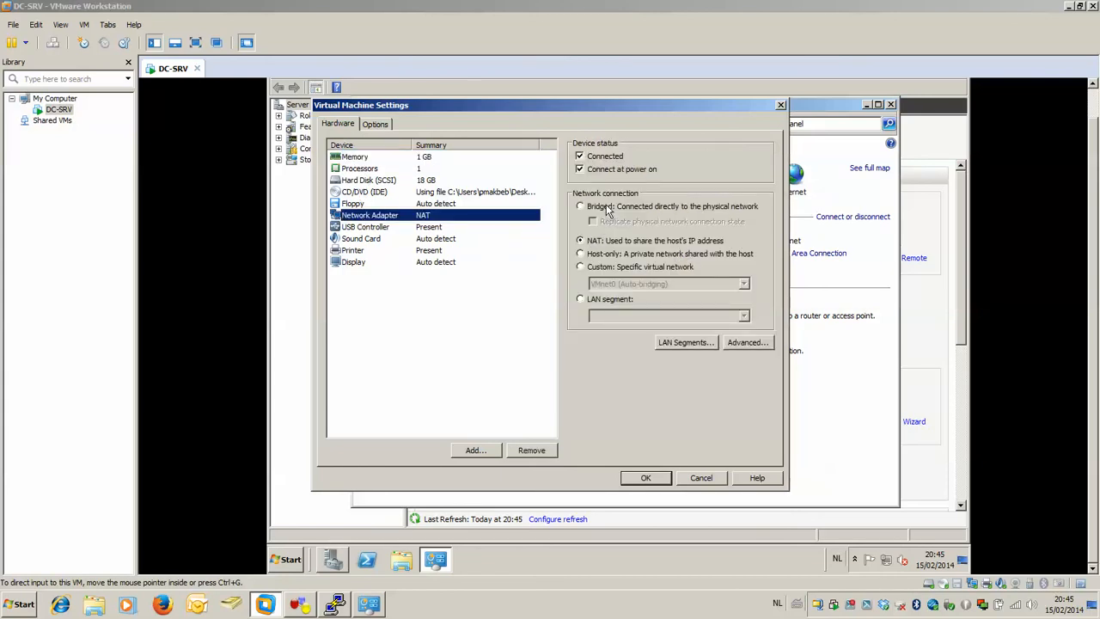
click(600, 268)
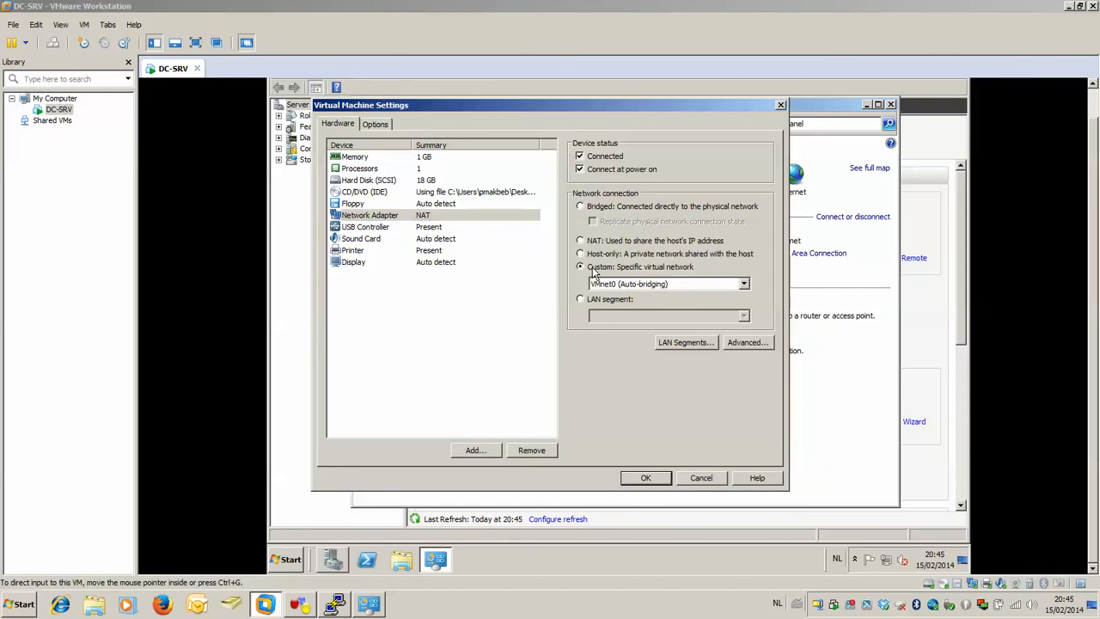
click(658, 285)
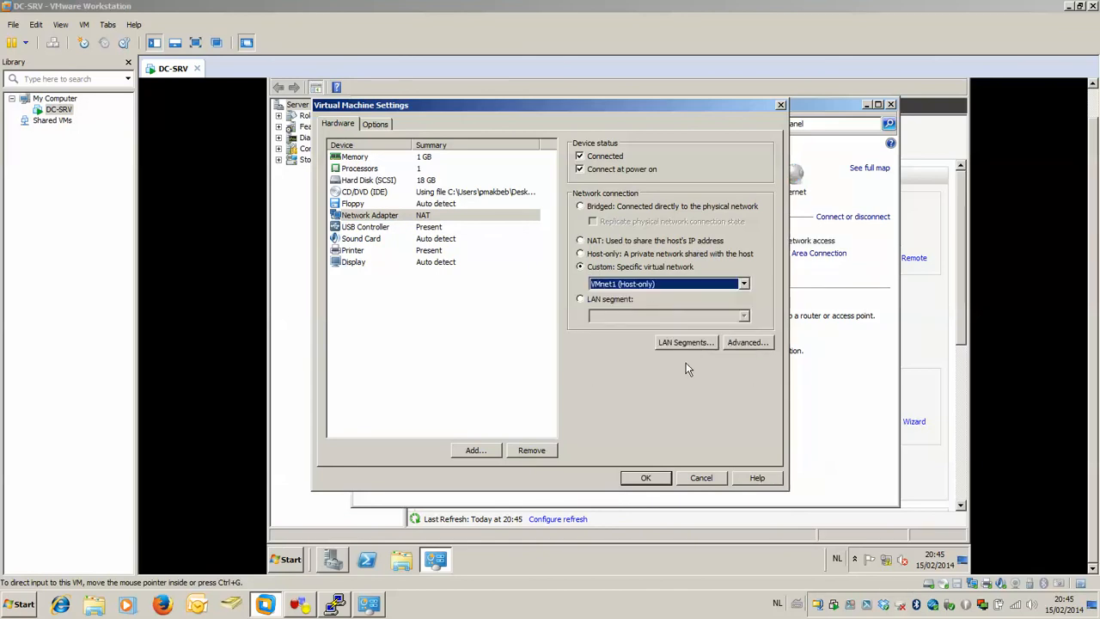
click(664, 478)
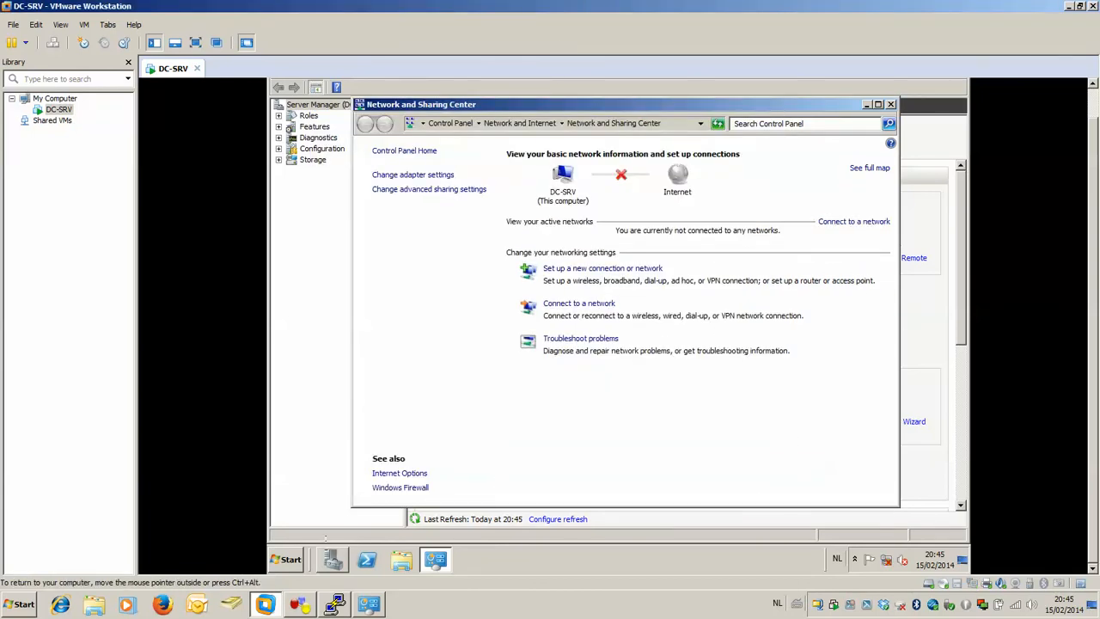
Open a command prompt on DC-SRV and ping the router at 10.0.0.1.
click(289, 559)
click(311, 246)
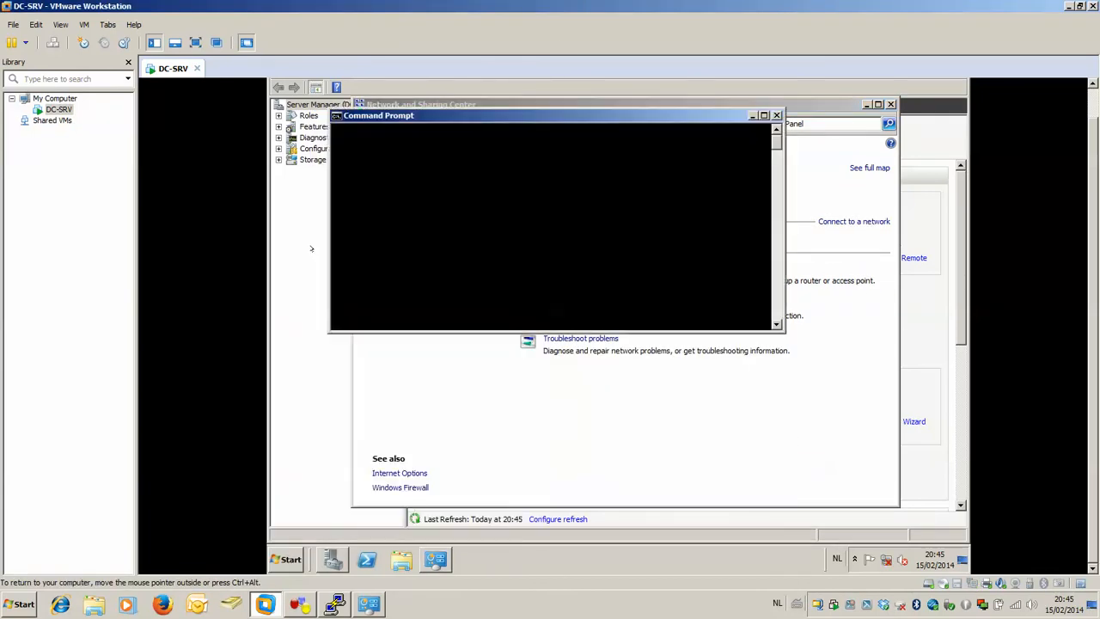
text(ping 10.0.0.1)
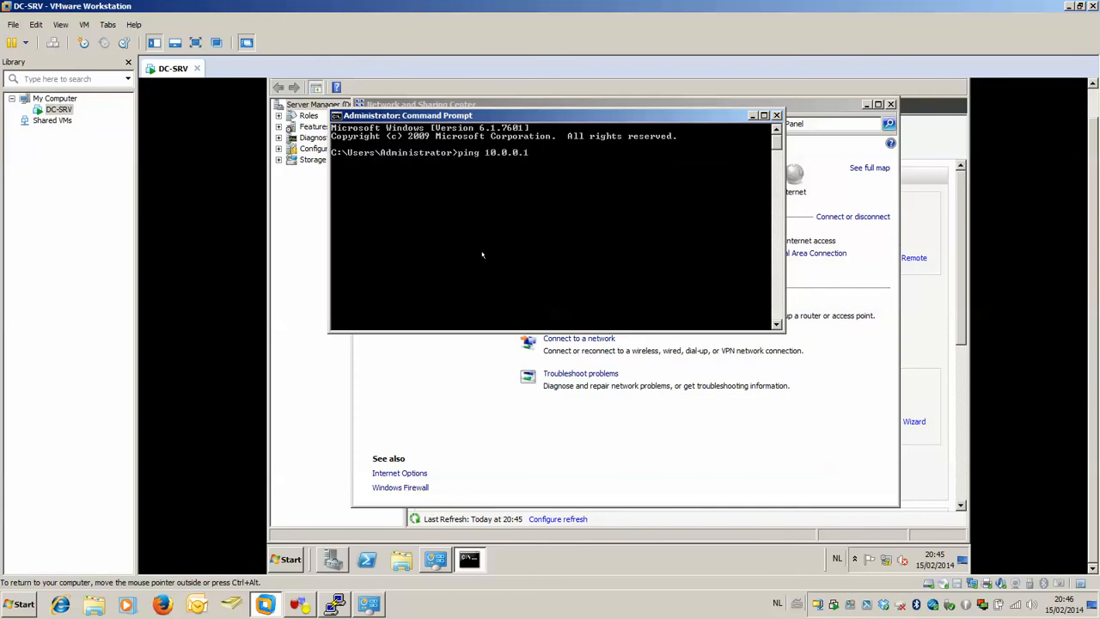
key(Return)
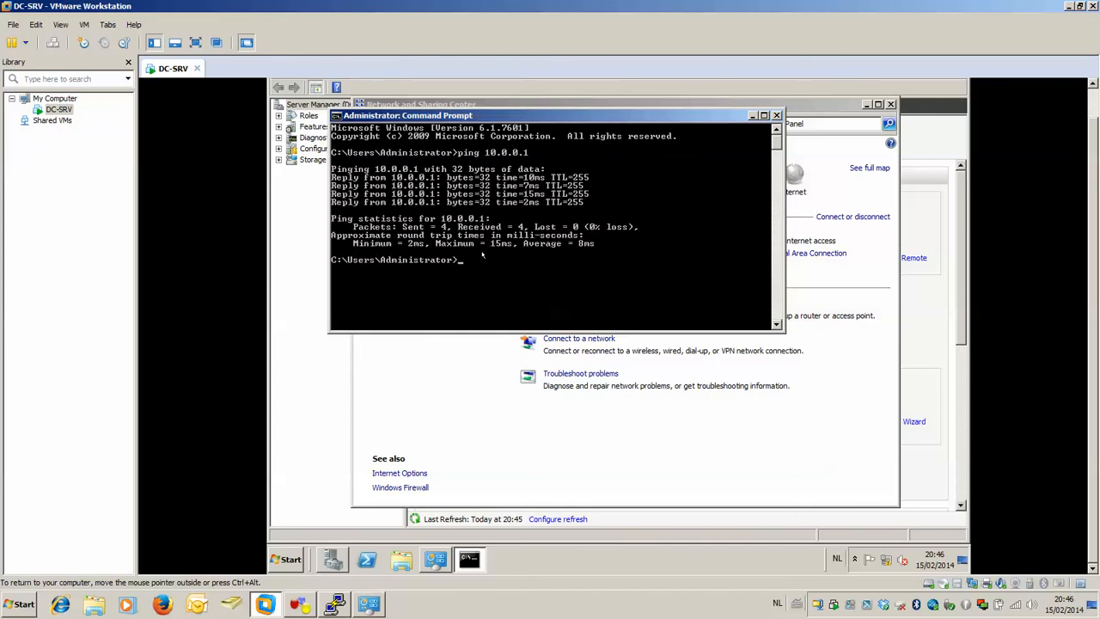
Ping 8.8.8.8 from DC-SRV, abort the test, and clear the command prompt.
text(ping 8.8.8.8)
key(Return)
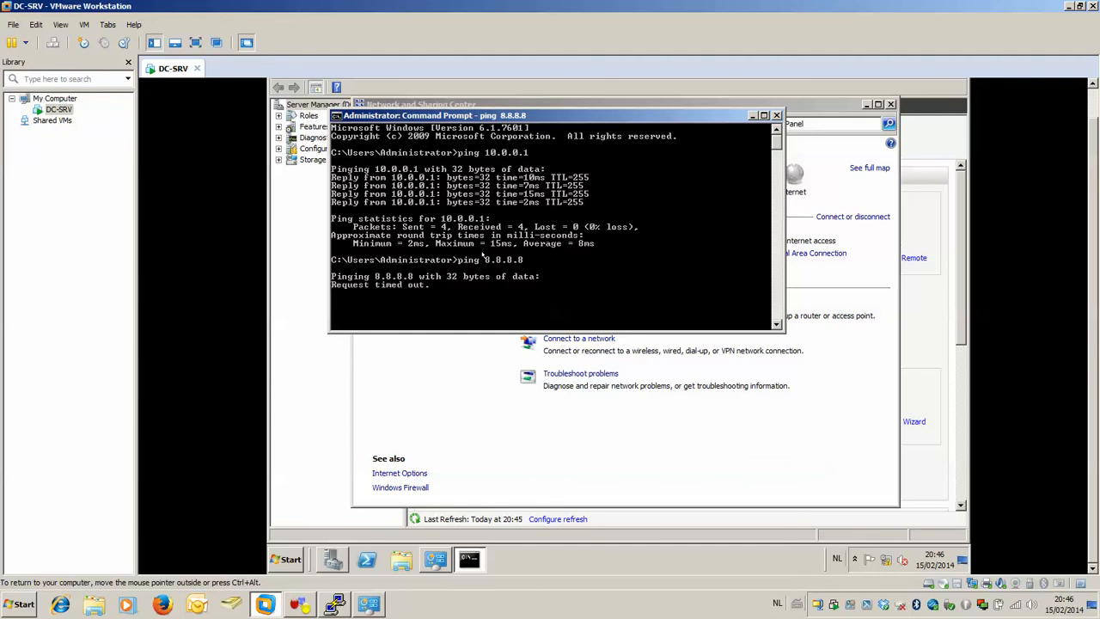
key(ctrl+c)
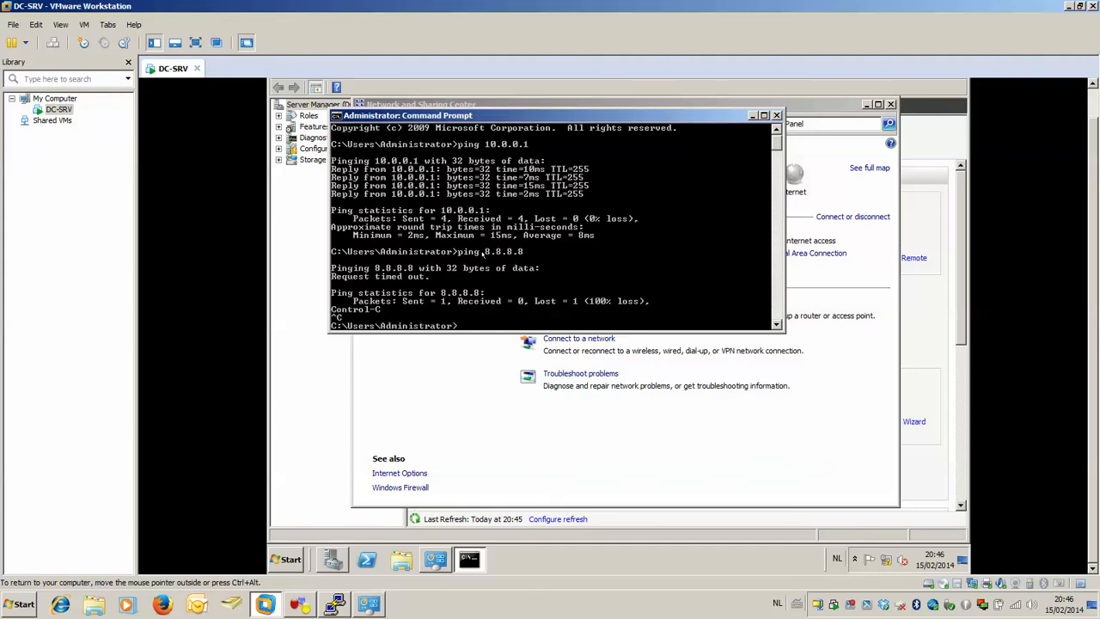
text(cls)
key(Return)
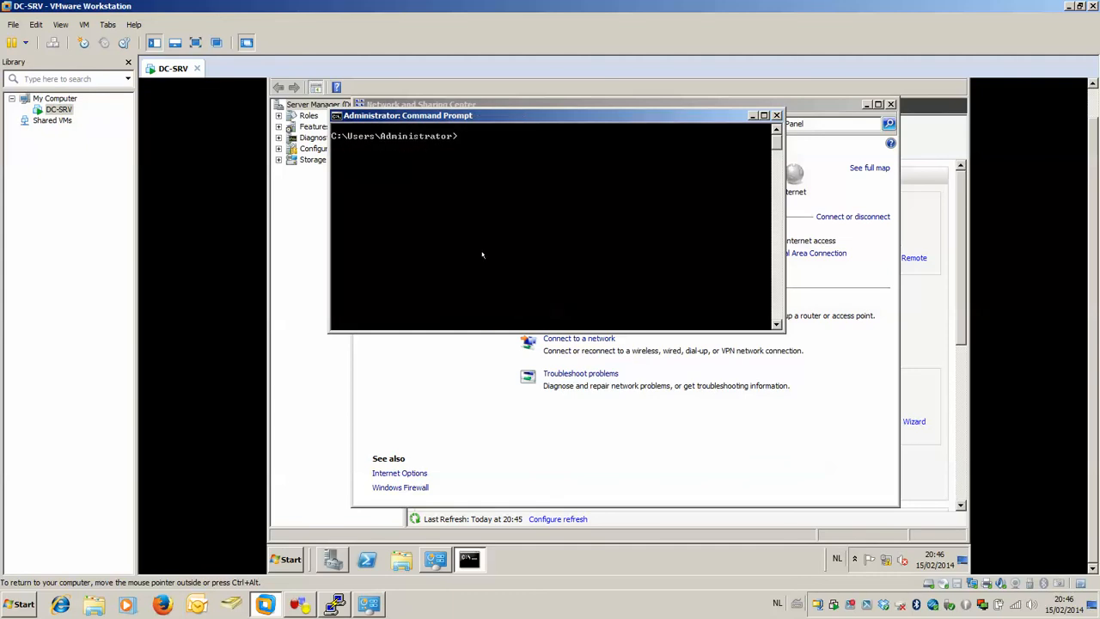
Start a continuous ping from DC-SRV to 8.8.8.8 and glance at the GNS3 topology while it runs.
text(ping 8.8.8.8 -t)
key(Return)
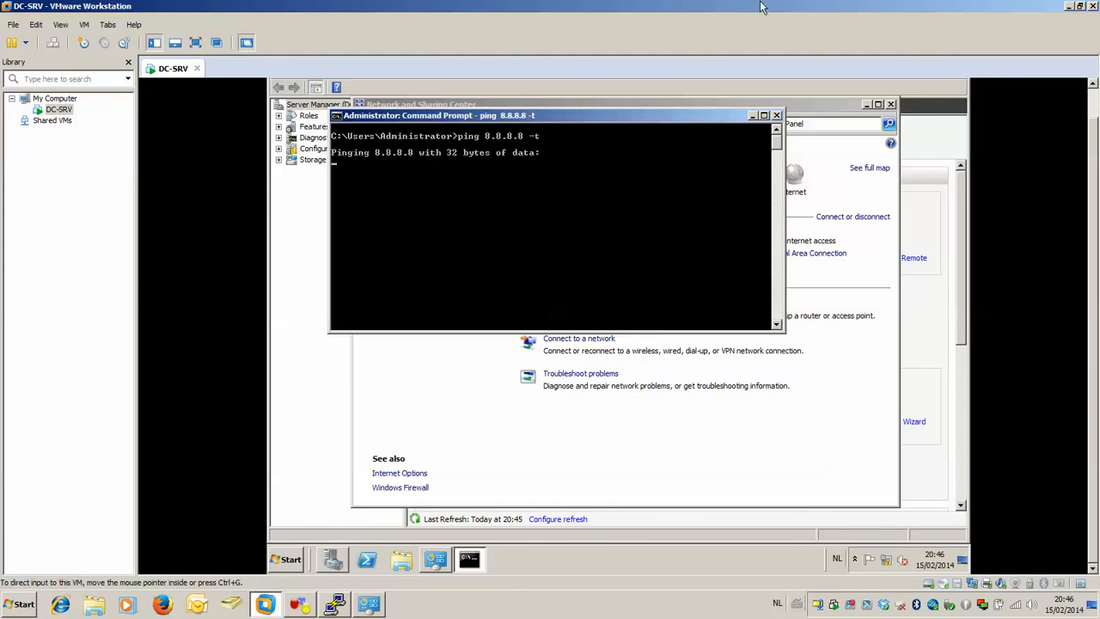
click(1066, 7)
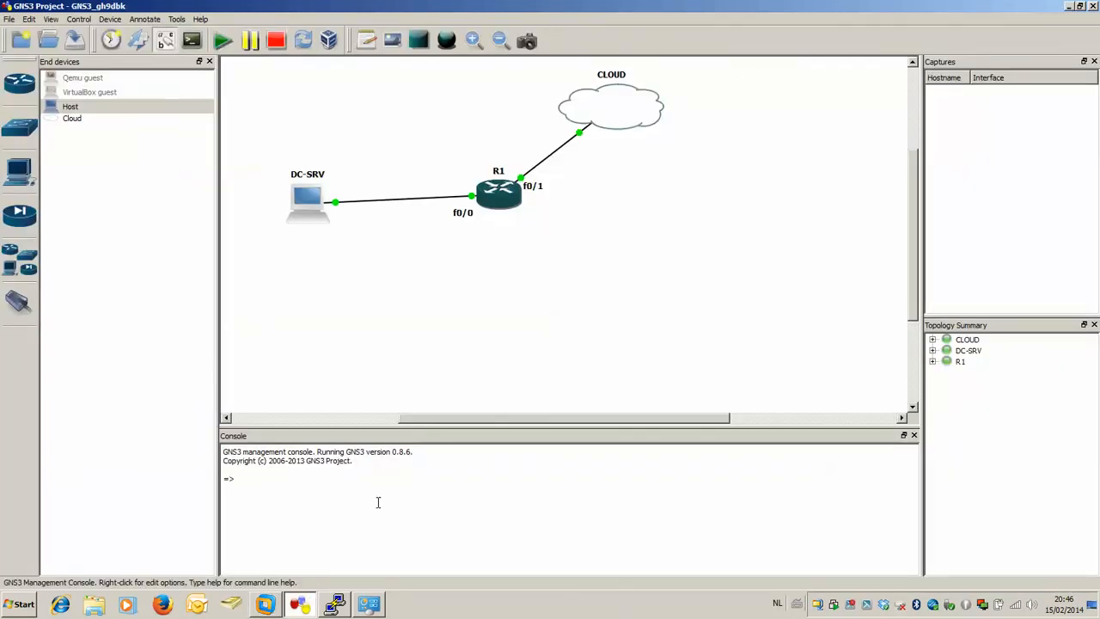
click(267, 604)
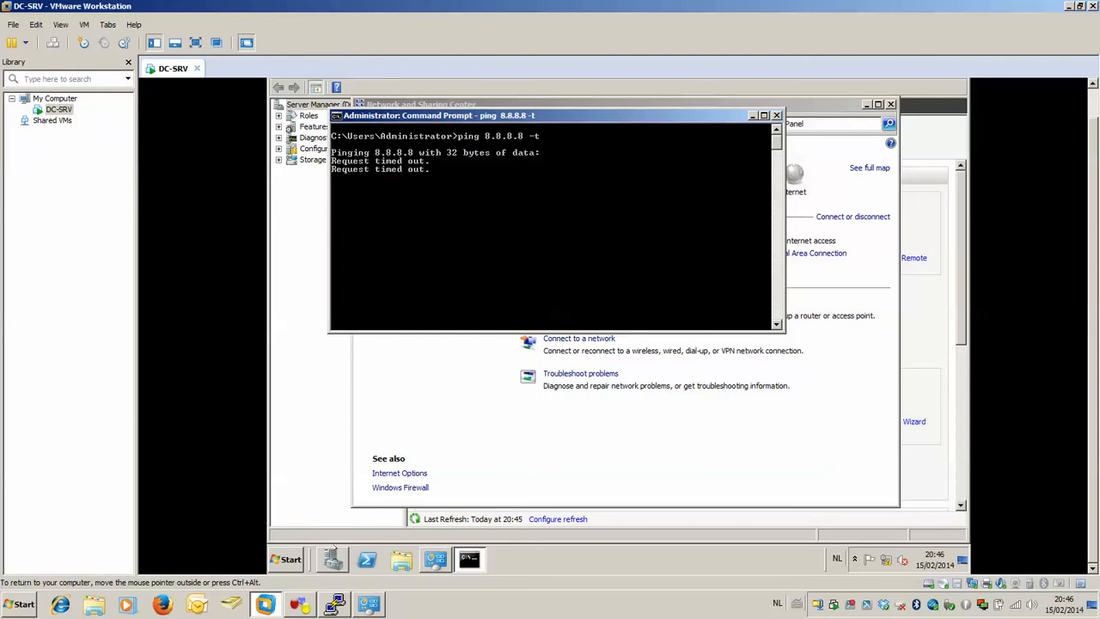
Open Internet Explorer on DC-SRV and try to browse to google.be.
click(286, 559)
click(303, 299)
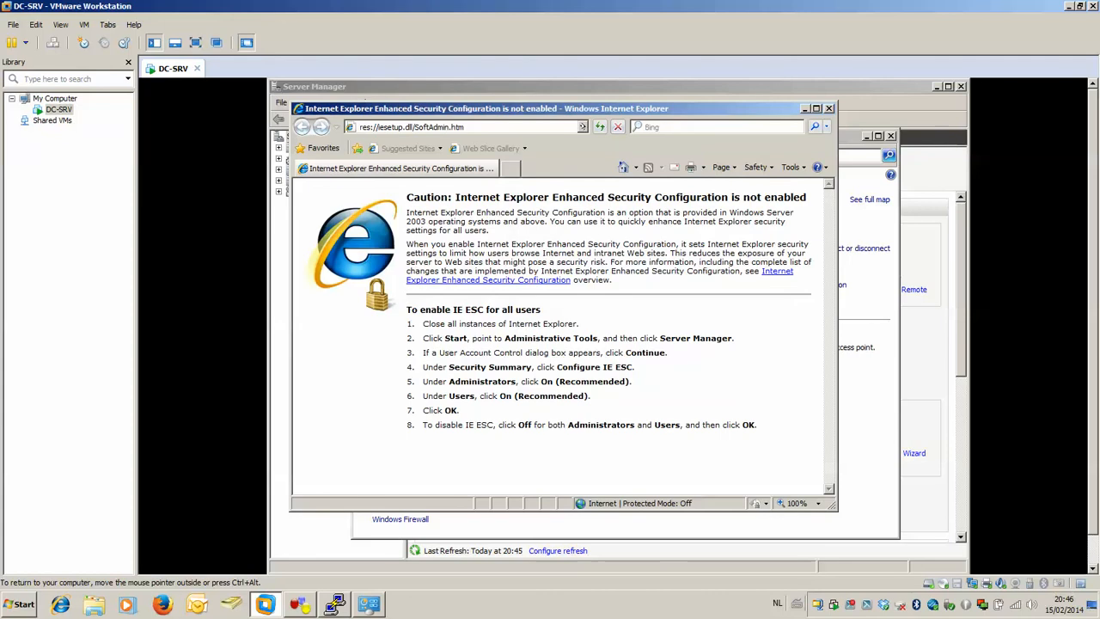
text(goog)
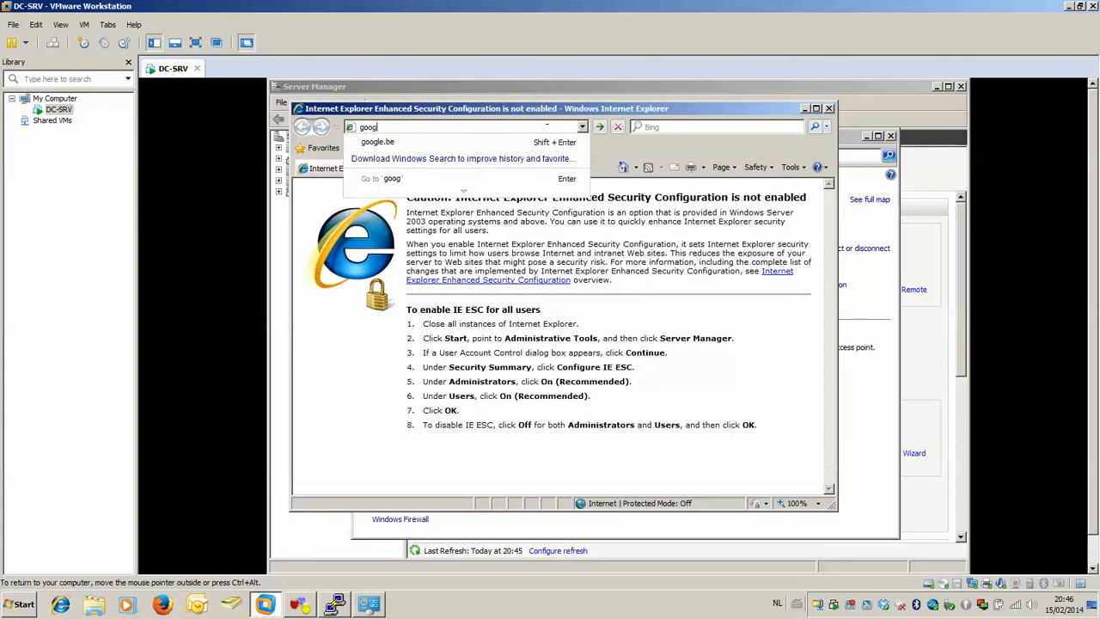
click(470, 146)
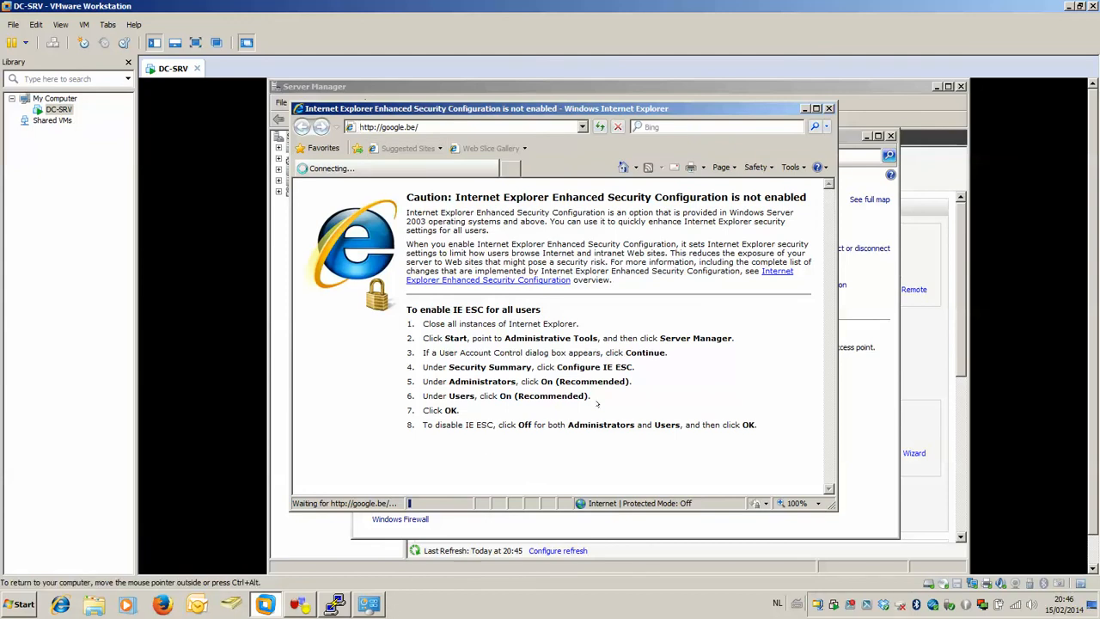
mouse_move(336, 603)
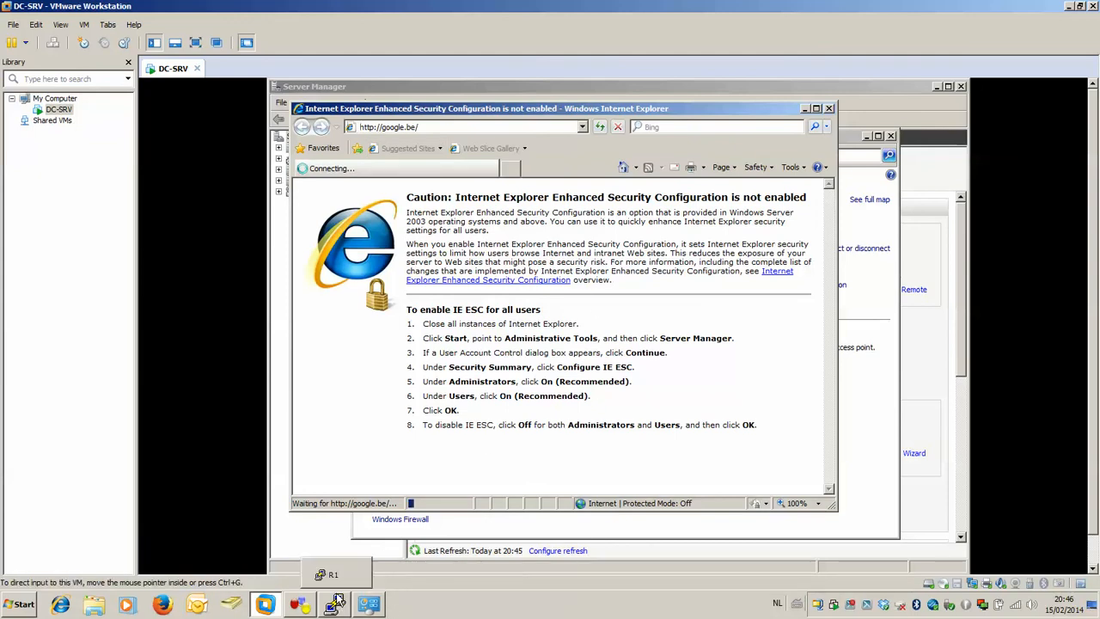
click(337, 603)
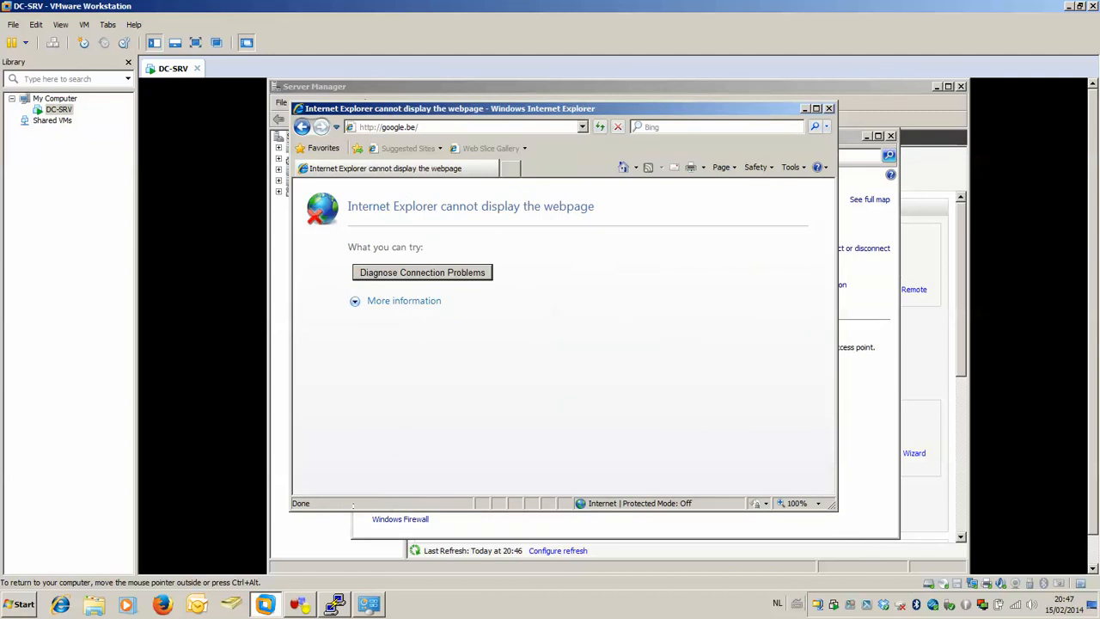
Switch to GNS3, bring up R1's console, and enter global configuration mode.
click(302, 606)
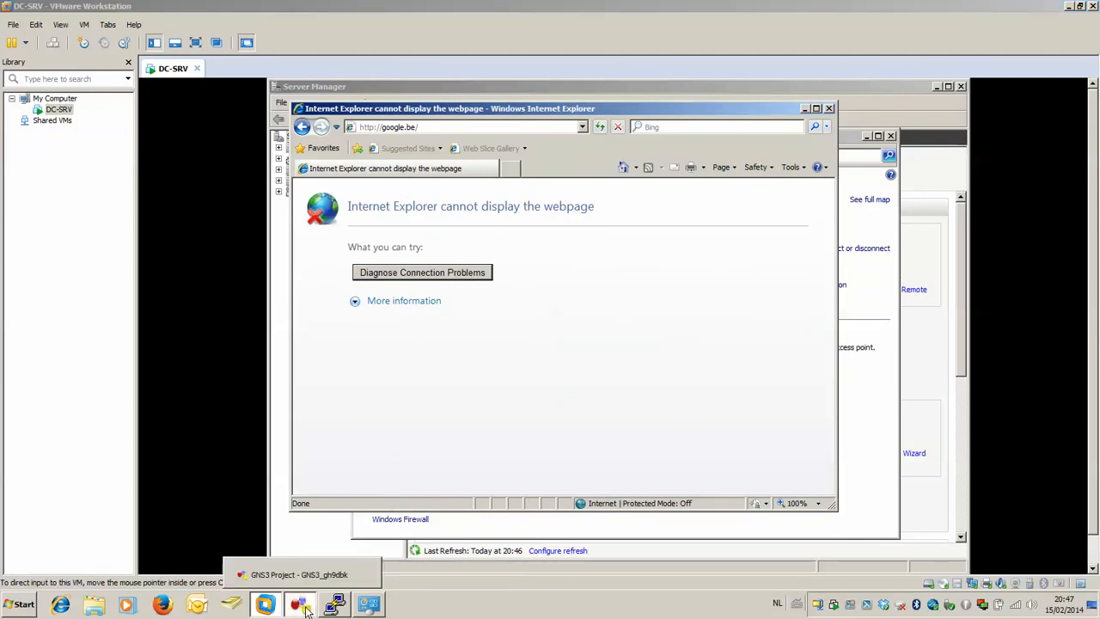
click(854, 608)
click(333, 605)
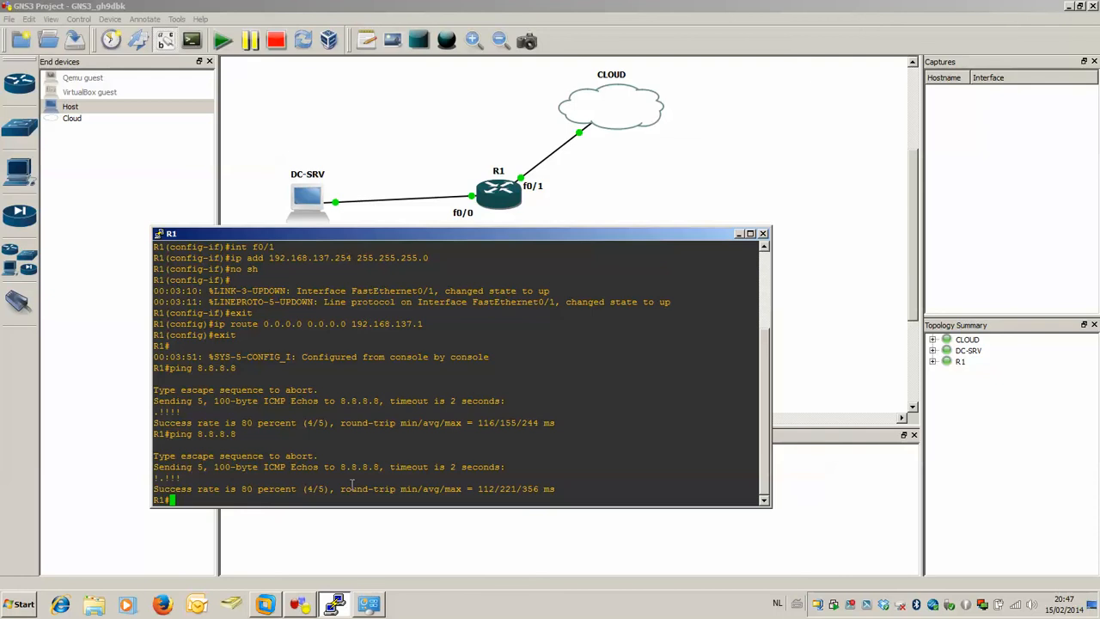
text(conf t)
key(Return)
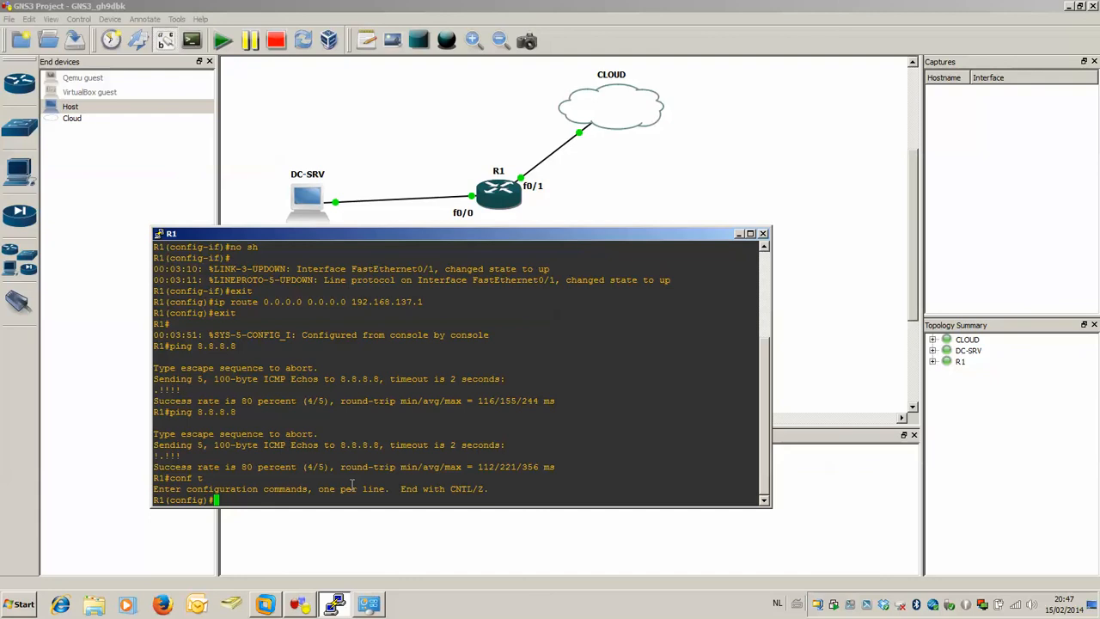
Configure R1's interface f0/0 as the NAT inside interface with ip nat inside.
text(f)
key(BackSpace)
key(BackSpace)
text(int f0/0)
key(Return)
text(ip nat)
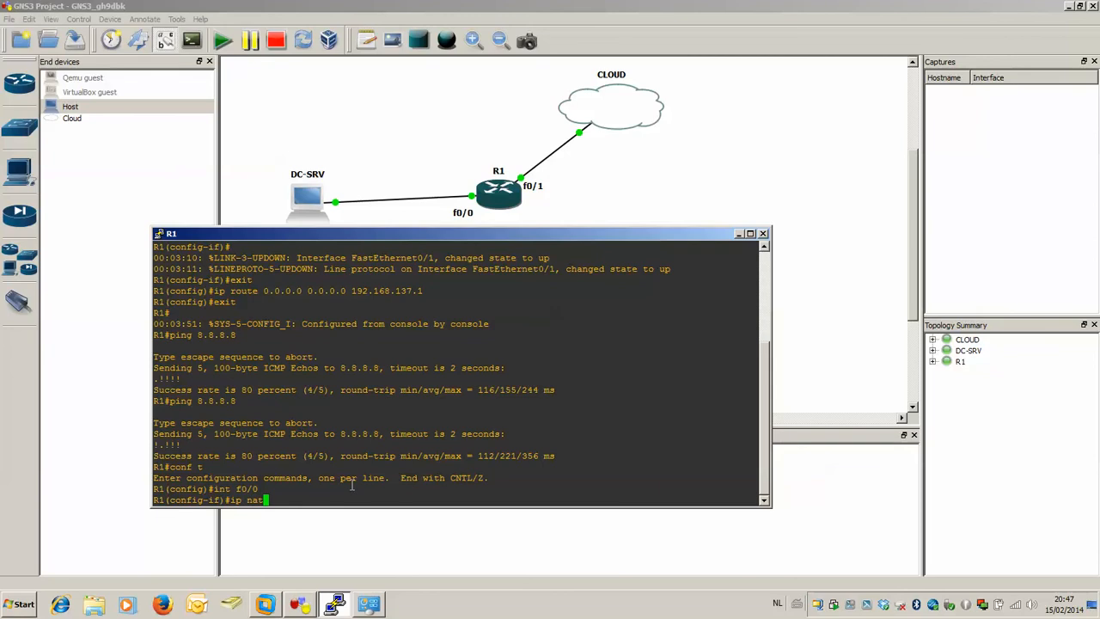
text( inside)
key(Return)
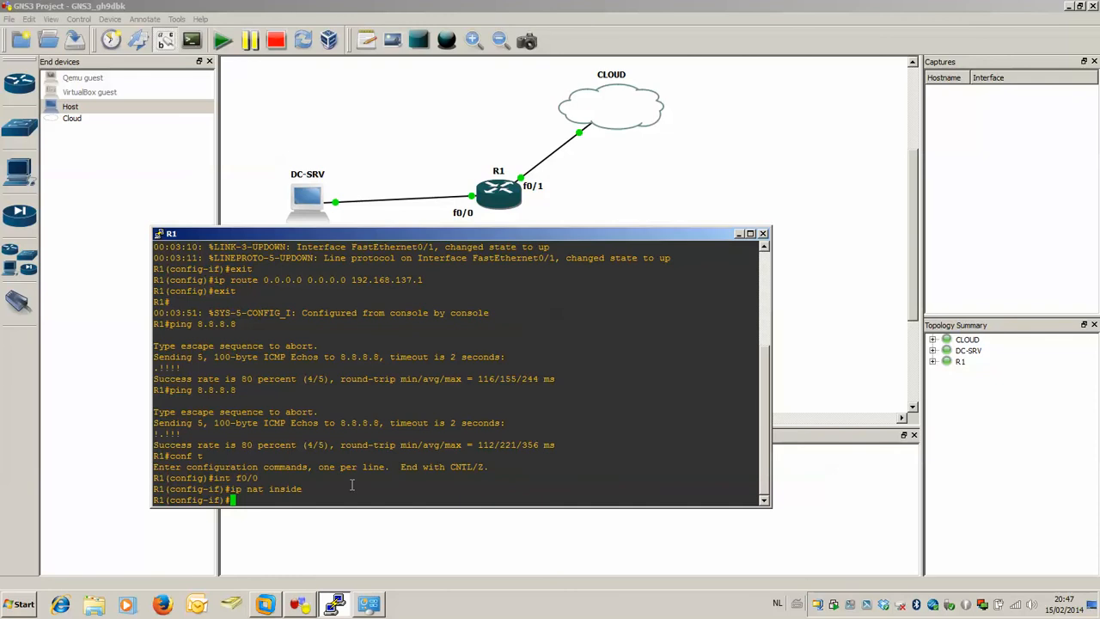
Configure R1's interface f0/1 as the NAT outside interface with ip nat outside, and exit interface configuration.
text(int f0/1)
key(Return)
text(ip nat outside)
key(Return)
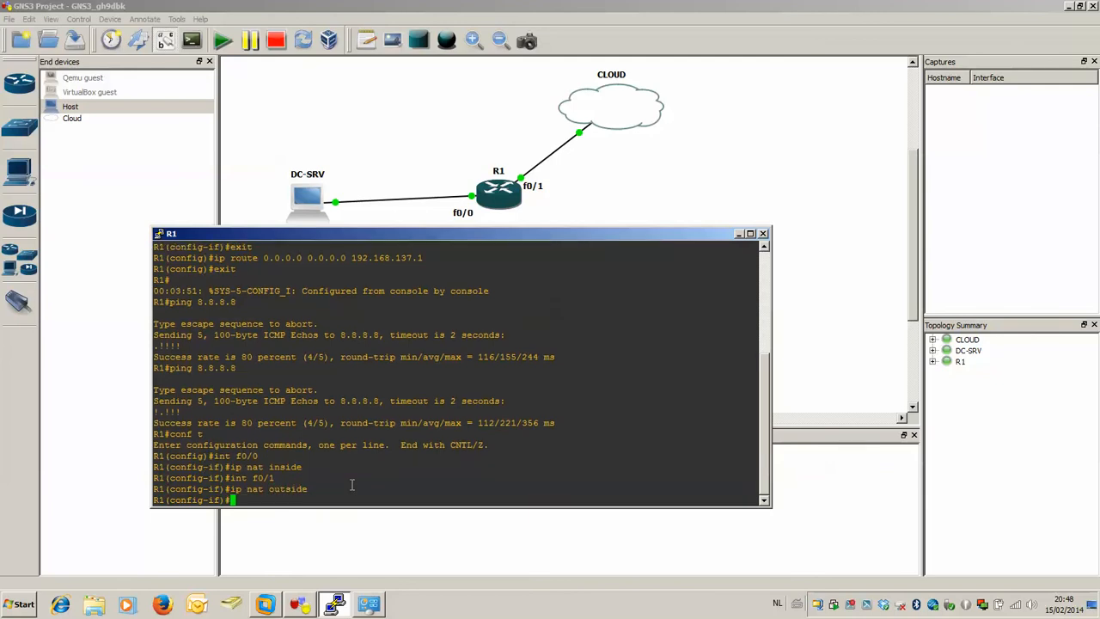
text(exit)
key(Return)
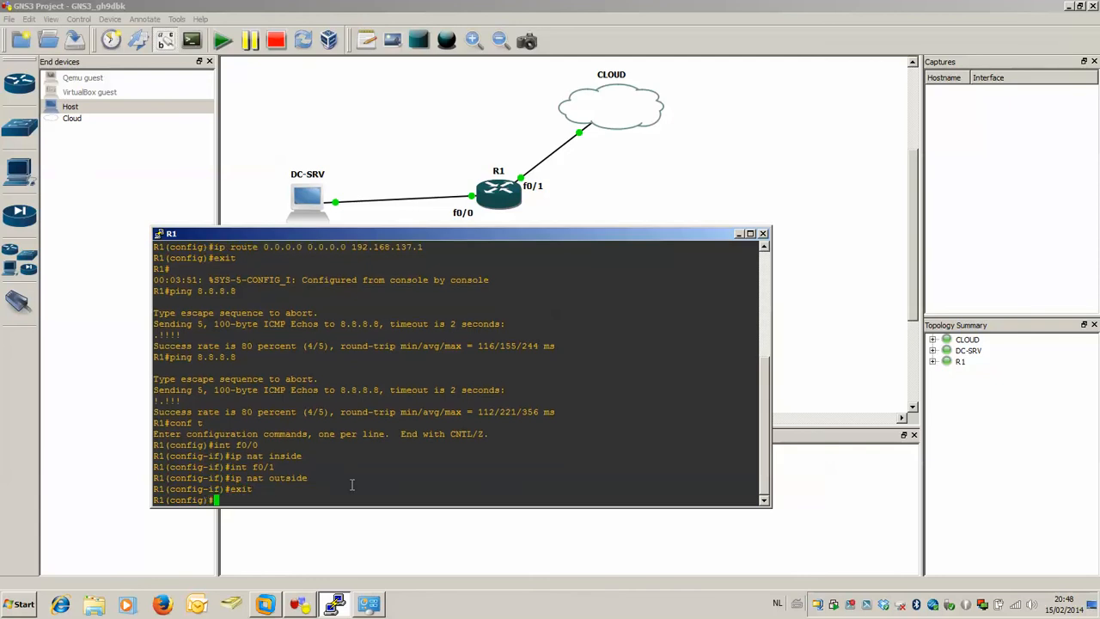
Add a static NAT entry on R1 with ip nat inside source static 10.0.0.2 192.168.137.254.
text(ip nat is)
key(BackSpace)
text(nside source static)
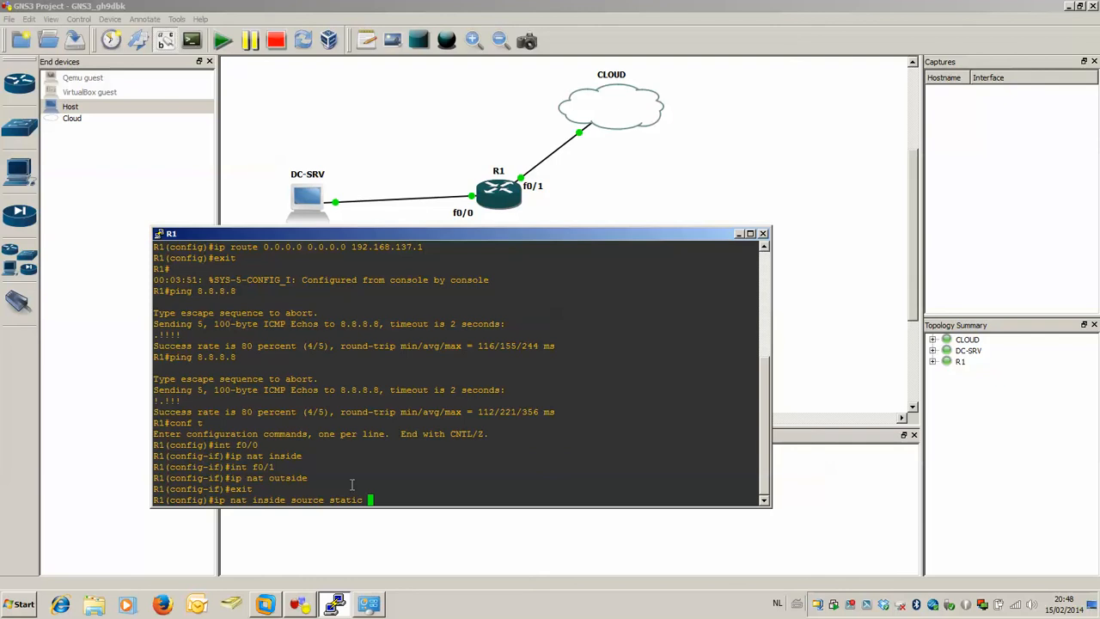
text( 10.0.0.2)
text(192.168.137.254)
key(Return)
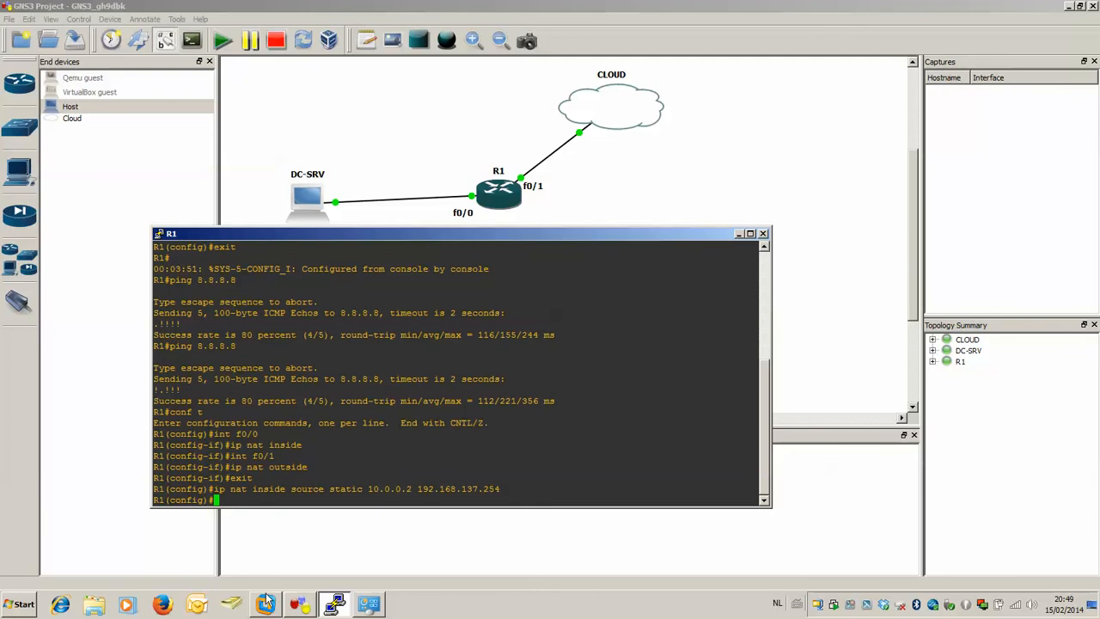
Return to DC-SRV in VMware Workstation, check the running ping to 8.8.8.8, and reload google.be in Internet Explorer.
click(266, 606)
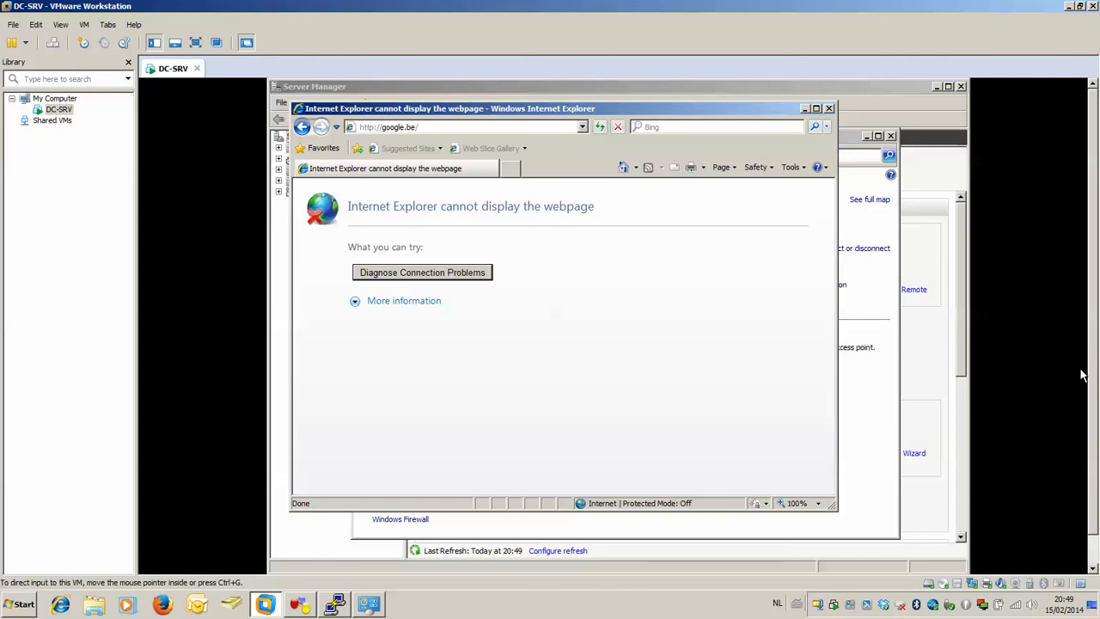
click(469, 559)
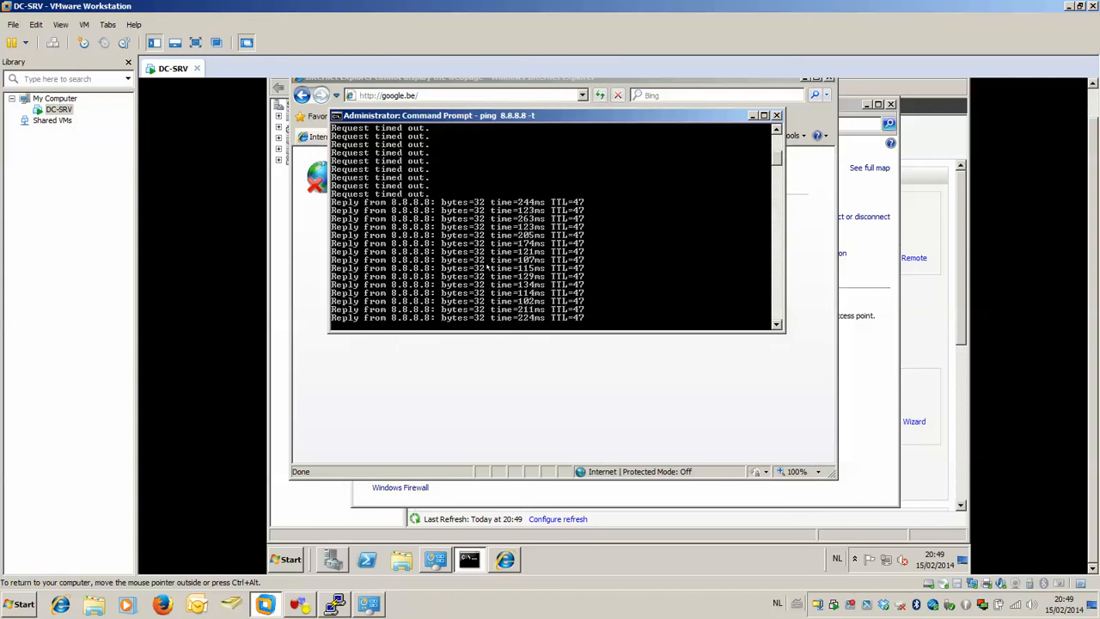
click(464, 383)
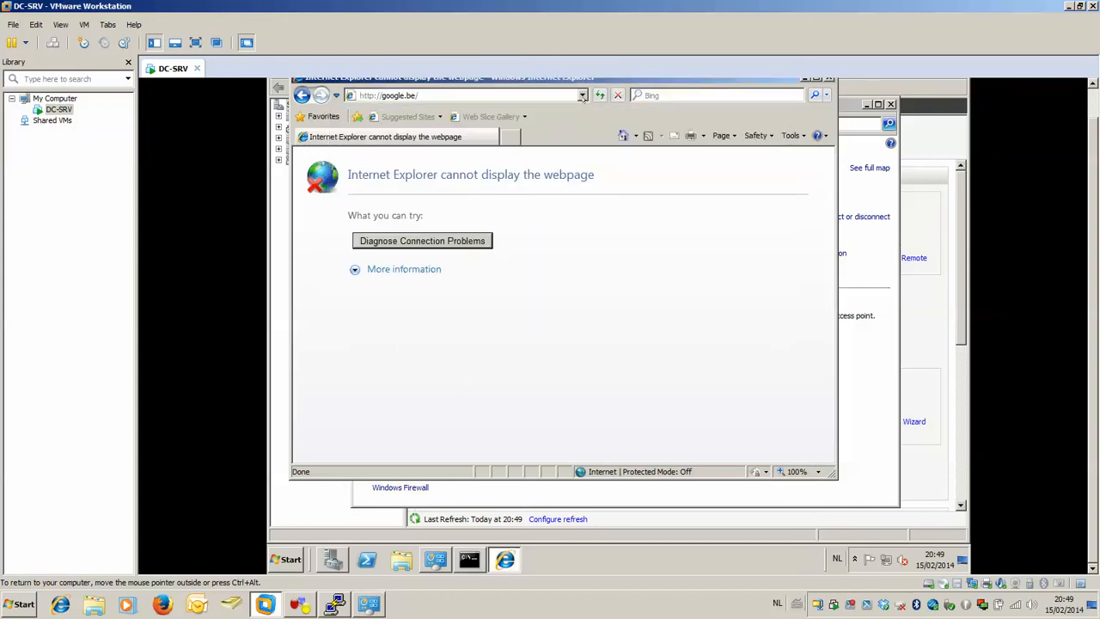
click(598, 96)
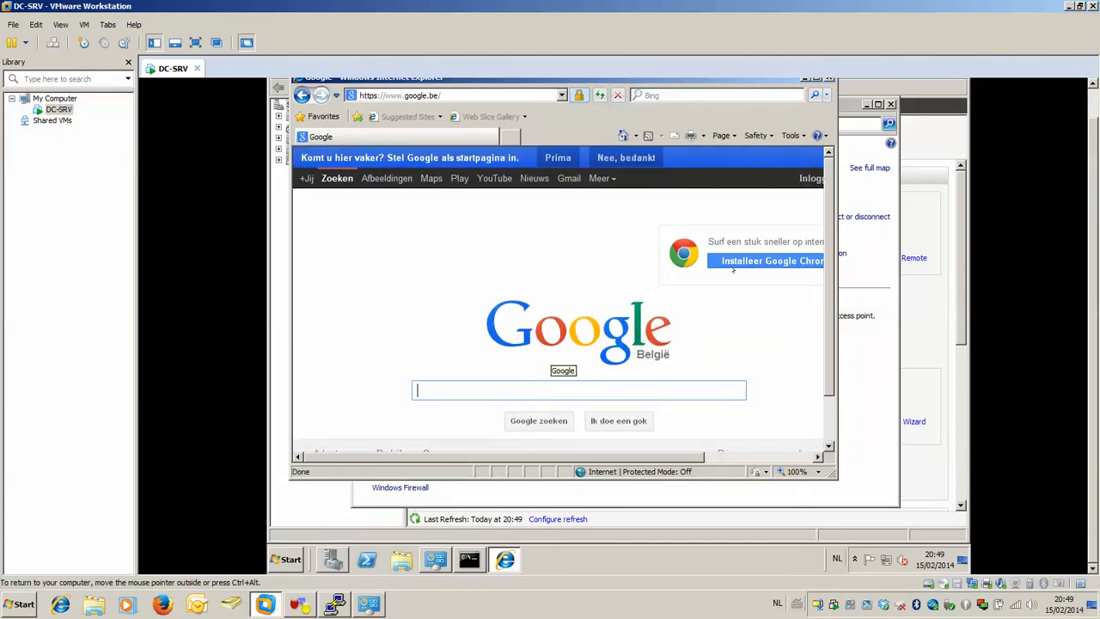
drag(1094, 169, 1094, 142)
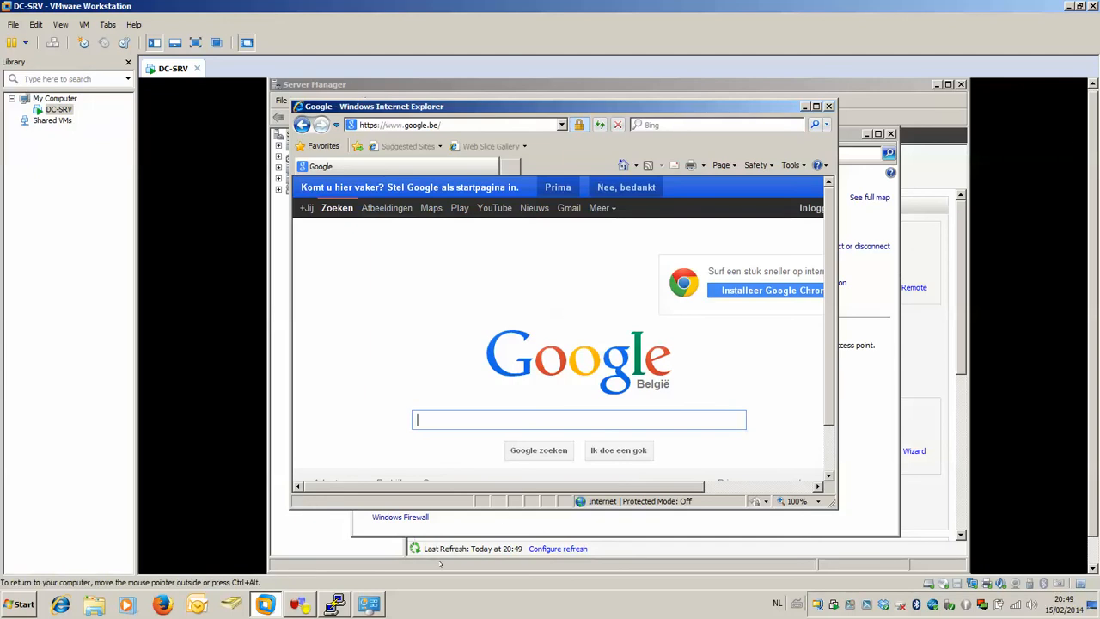
Review the NAT commands in R1's console and close the console window.
click(347, 603)
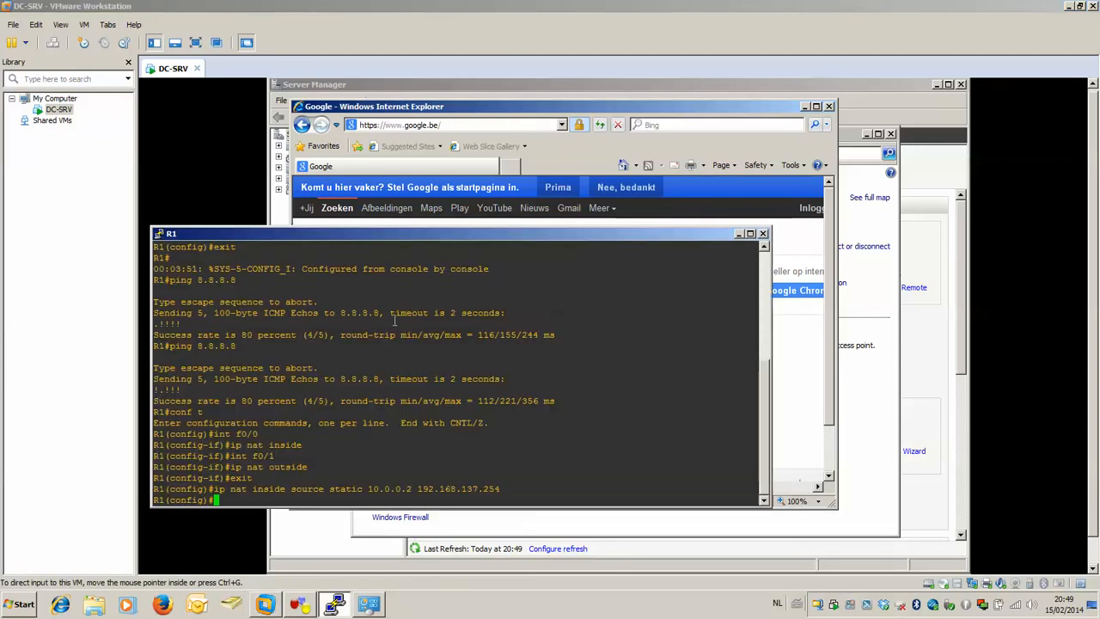
drag(412, 235, 552, 178)
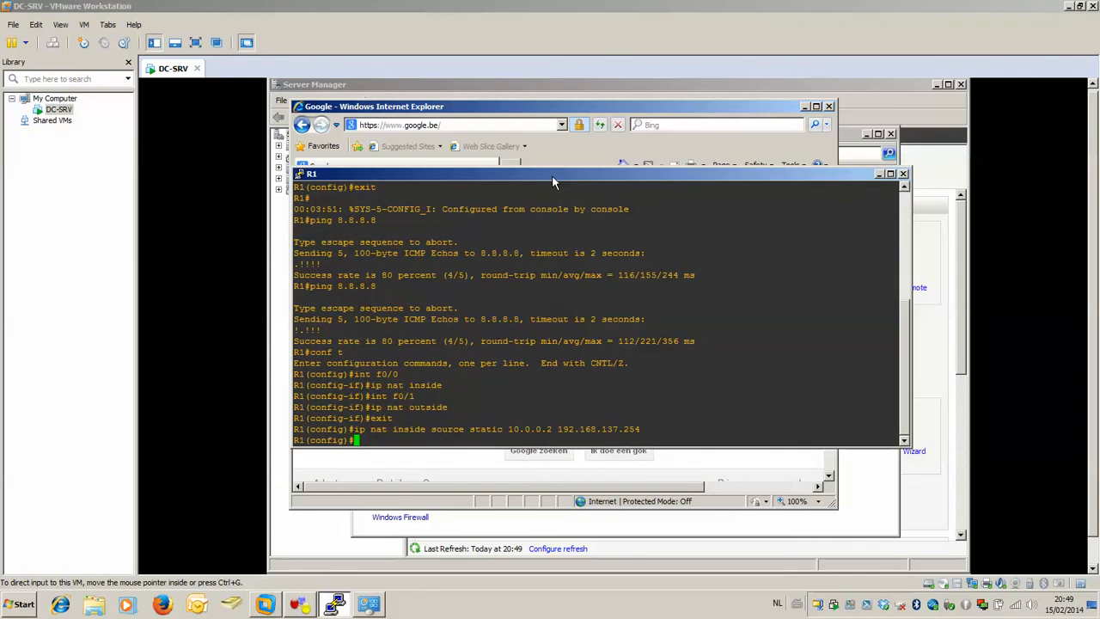
click(903, 174)
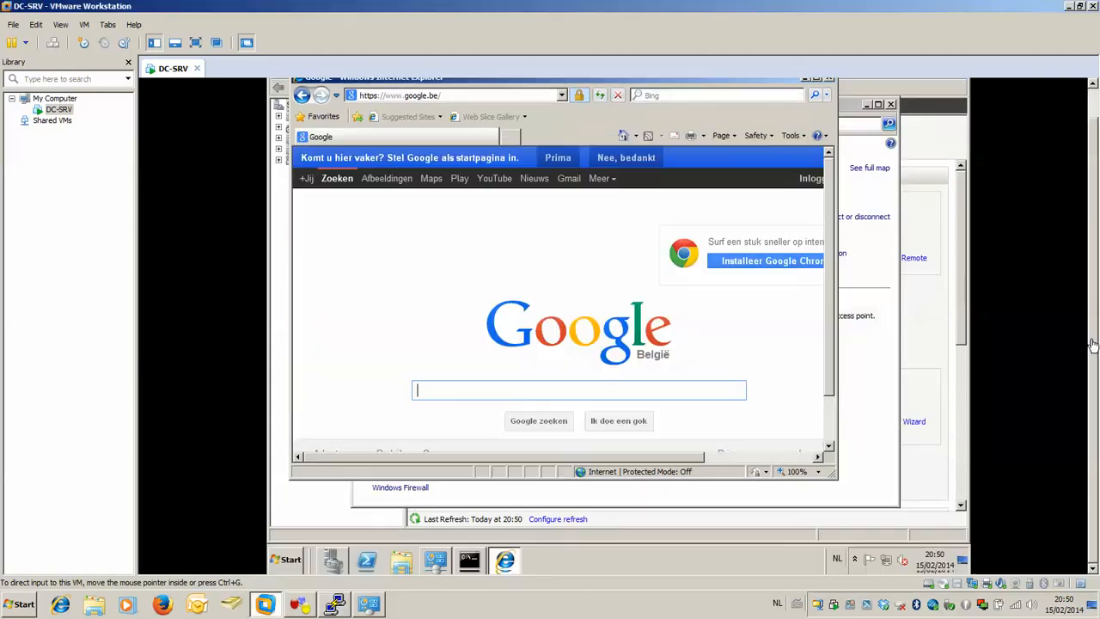